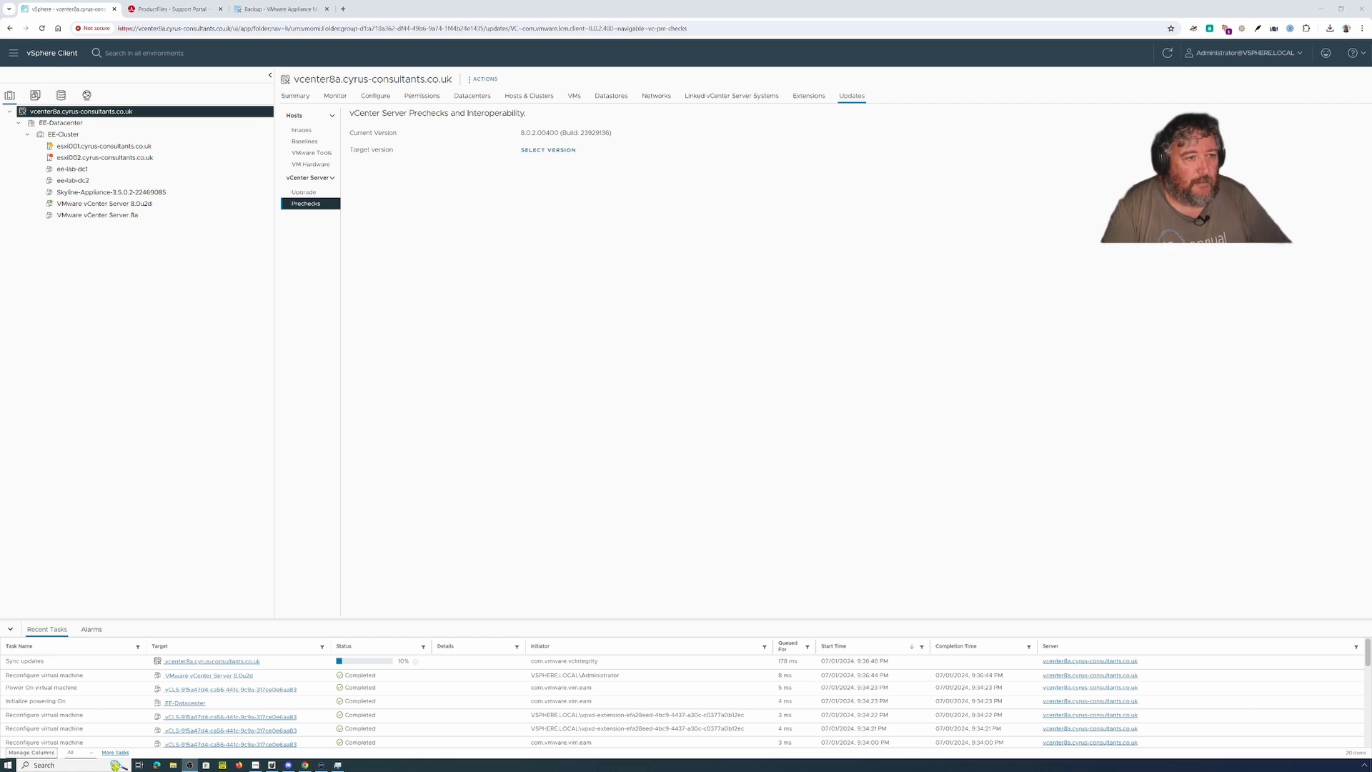
# - Review the vCenter backup activity and take a snapshot of the VMware vCenter Server 8.0u2d VM without its memory
pyautogui.click(268, 8)
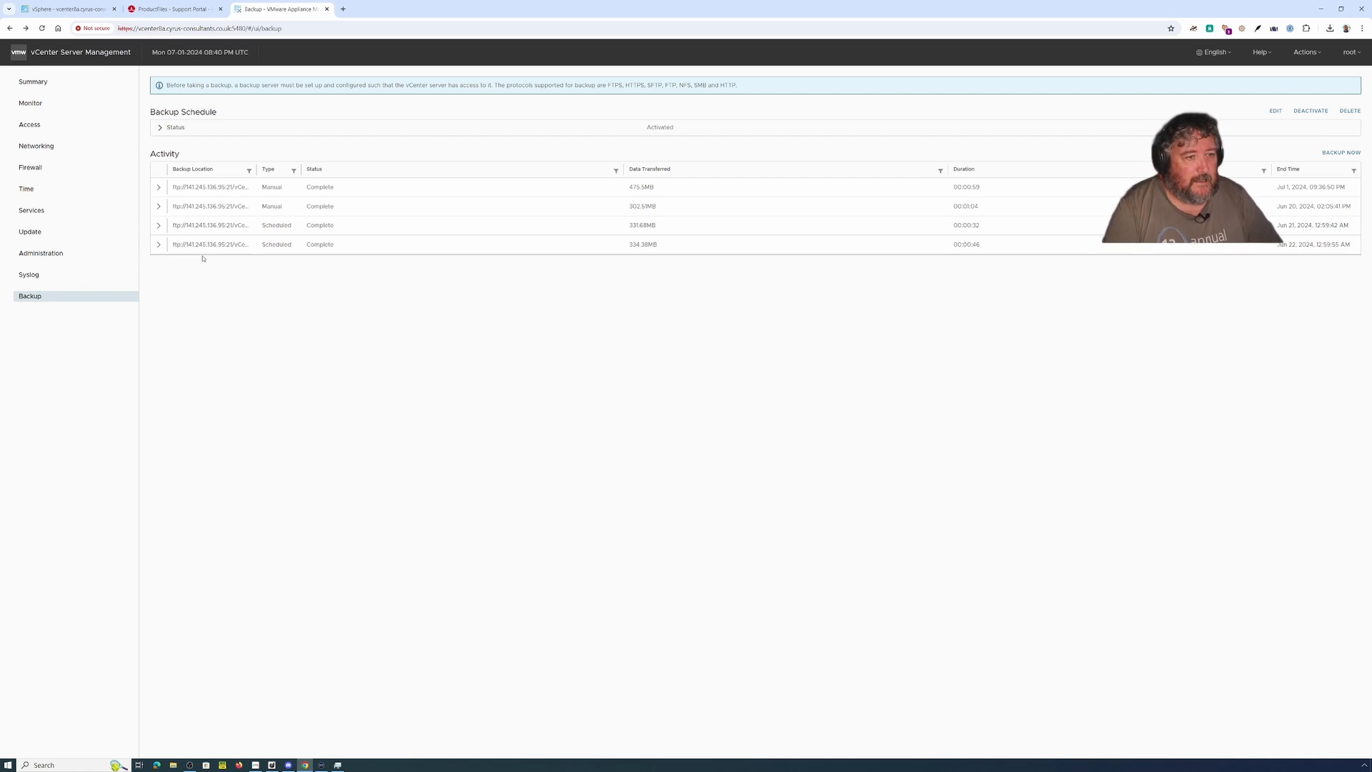
pyautogui.click(65, 9)
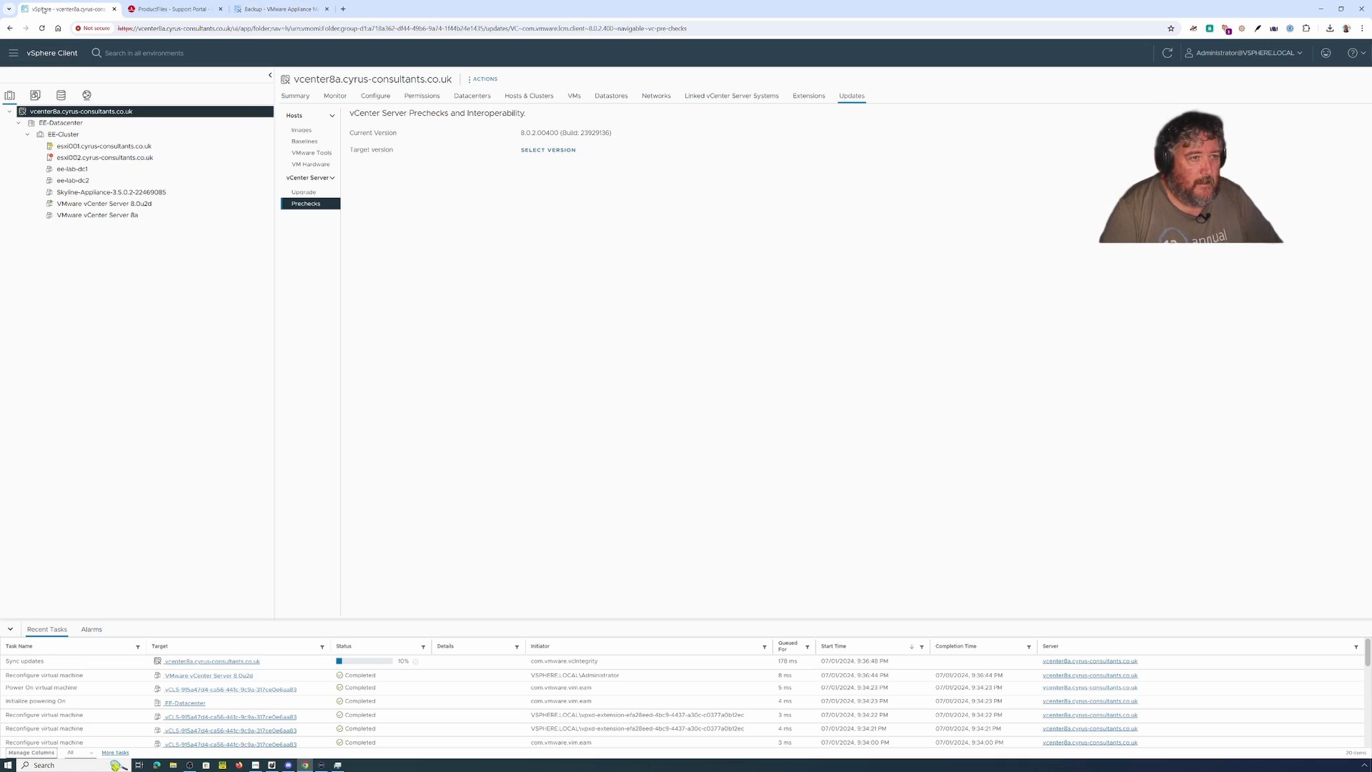
pyautogui.rightClick(146, 206)
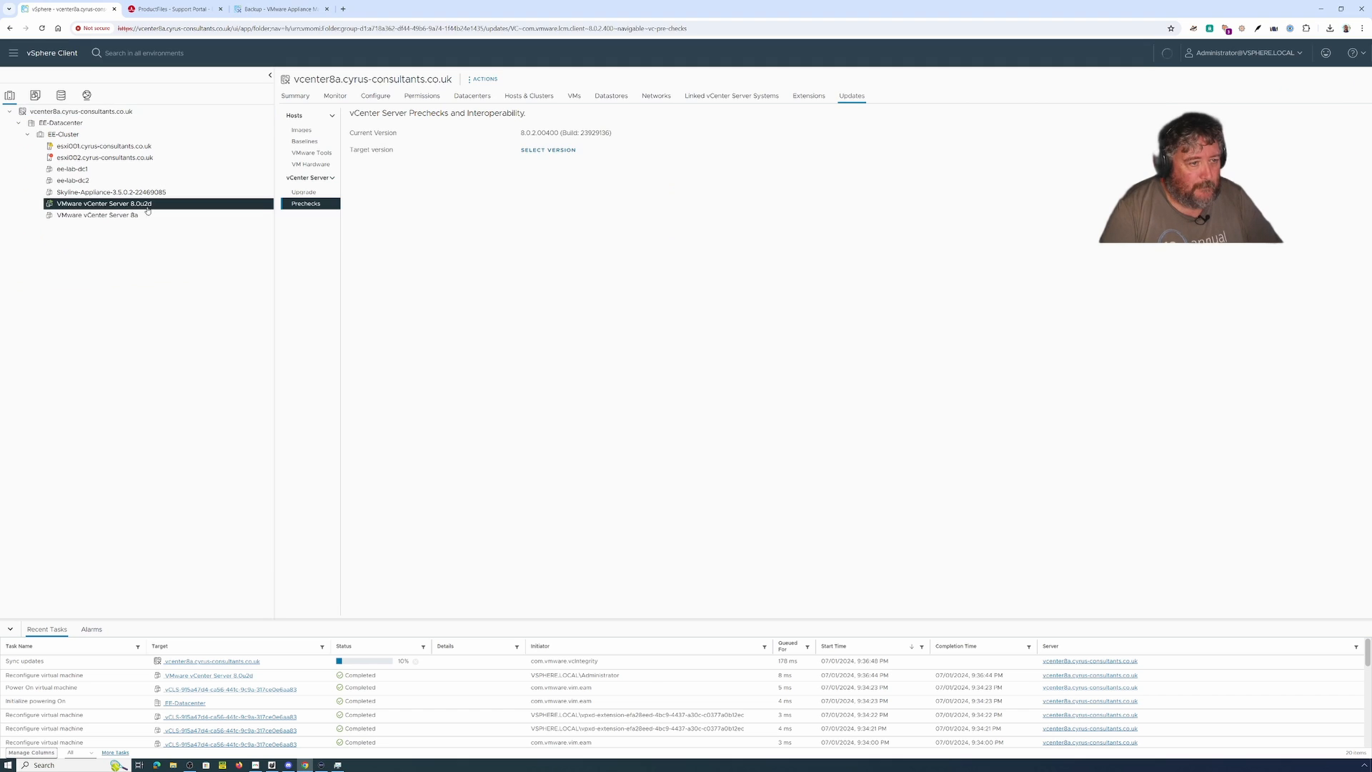
pyautogui.moveTo(199, 266)
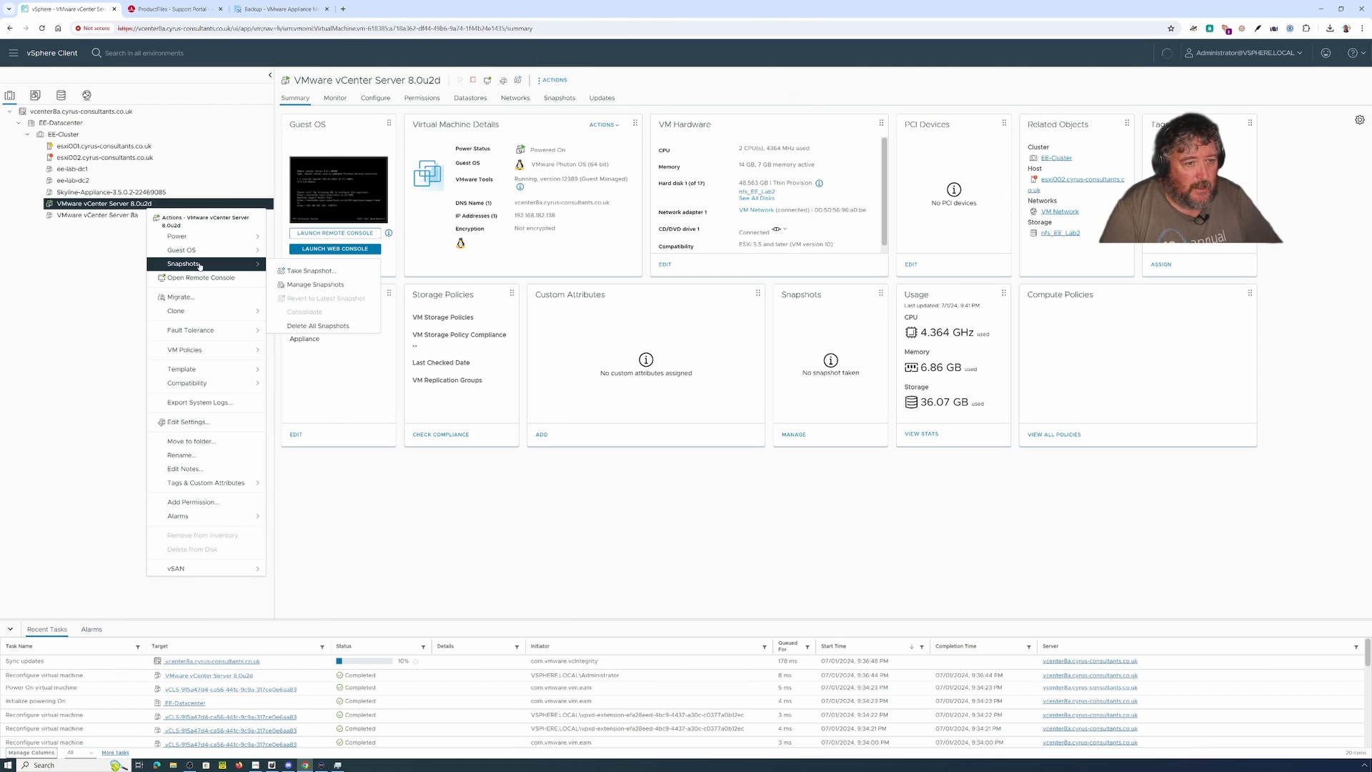
pyautogui.click(311, 271)
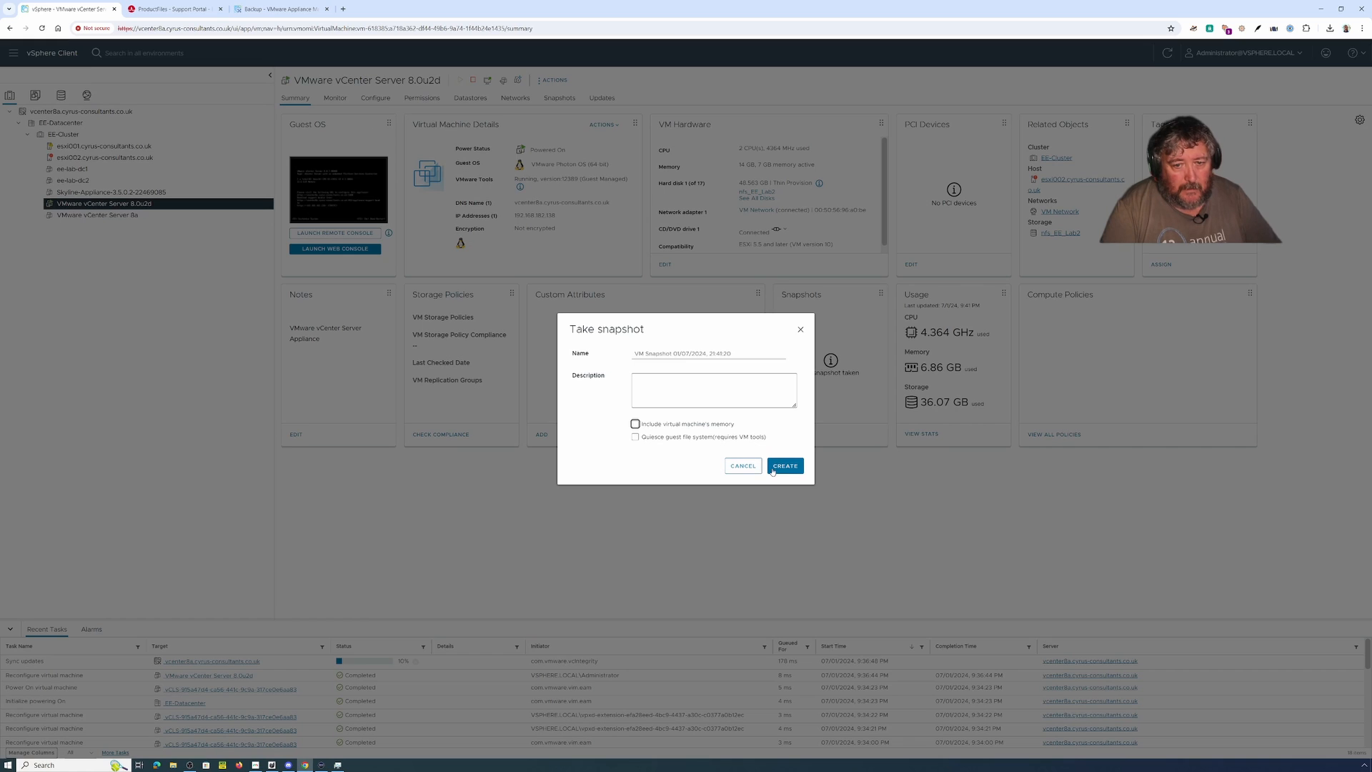
pyautogui.click(782, 469)
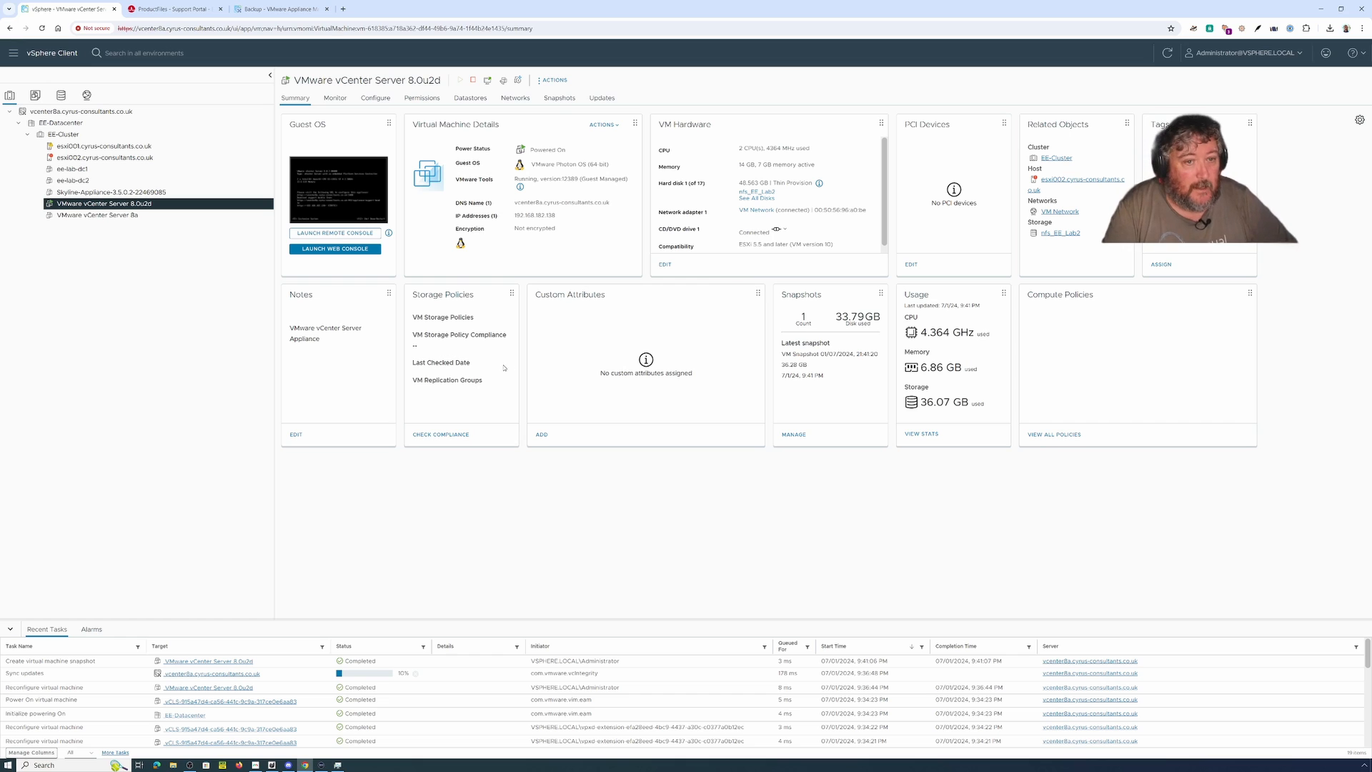
# - Discard the existing vCenter Server upgrade workflow on vcenter8a so that prechecks can be run
pyautogui.click(106, 115)
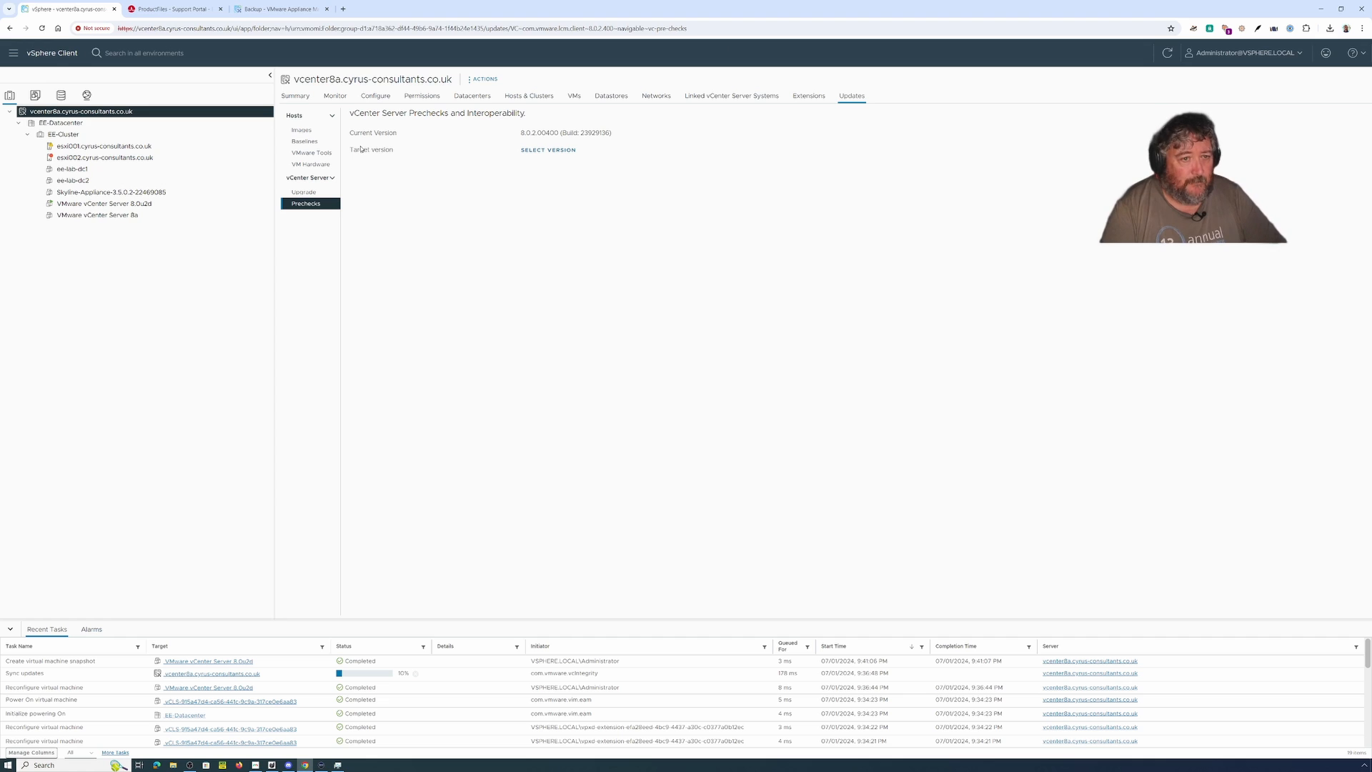
pyautogui.click(301, 102)
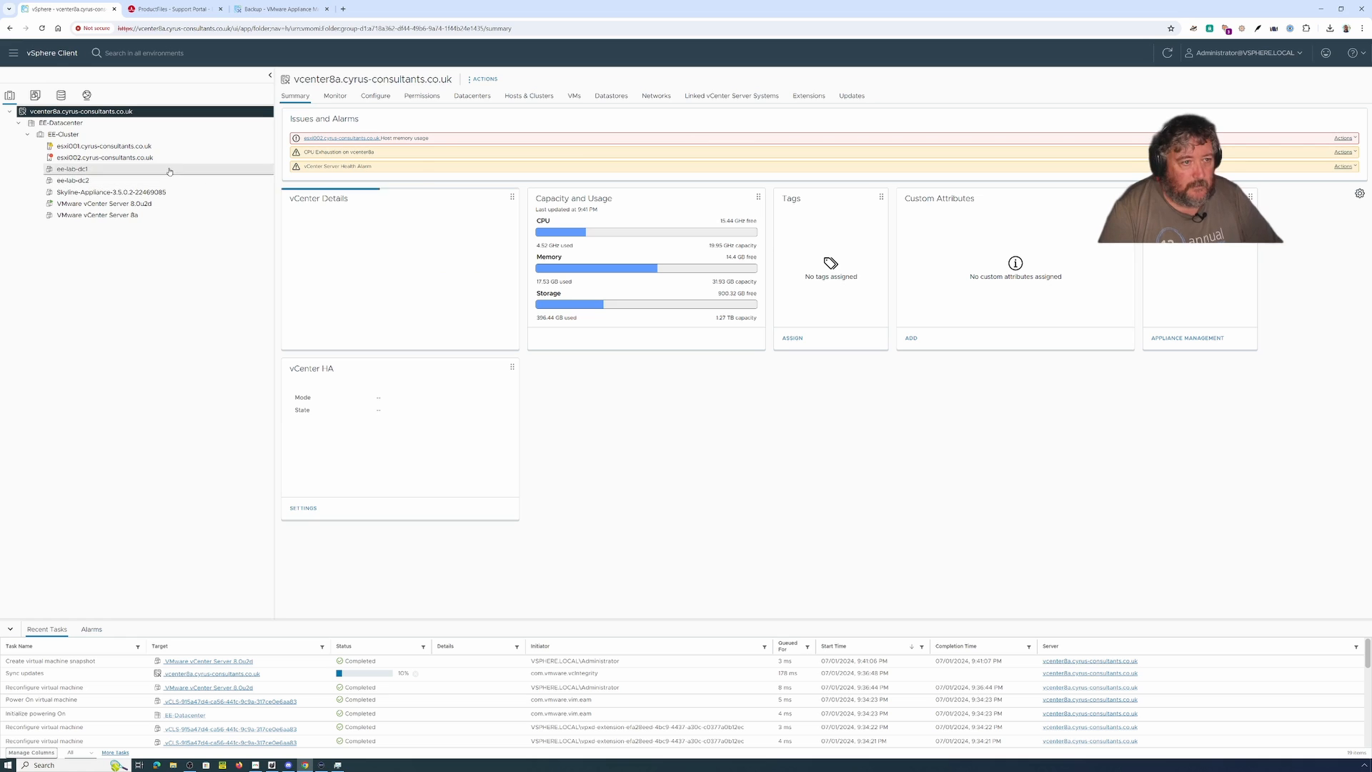
pyautogui.click(445, 241)
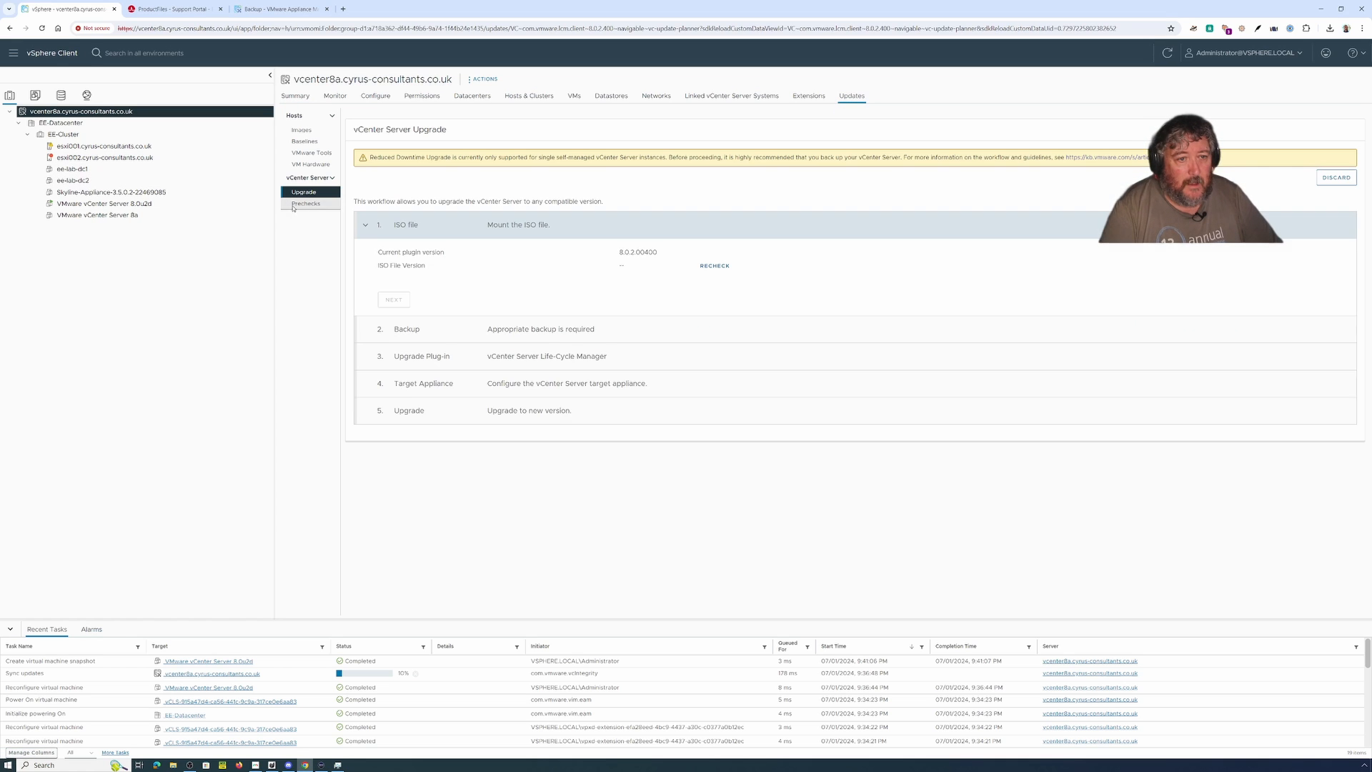
pyautogui.click(304, 204)
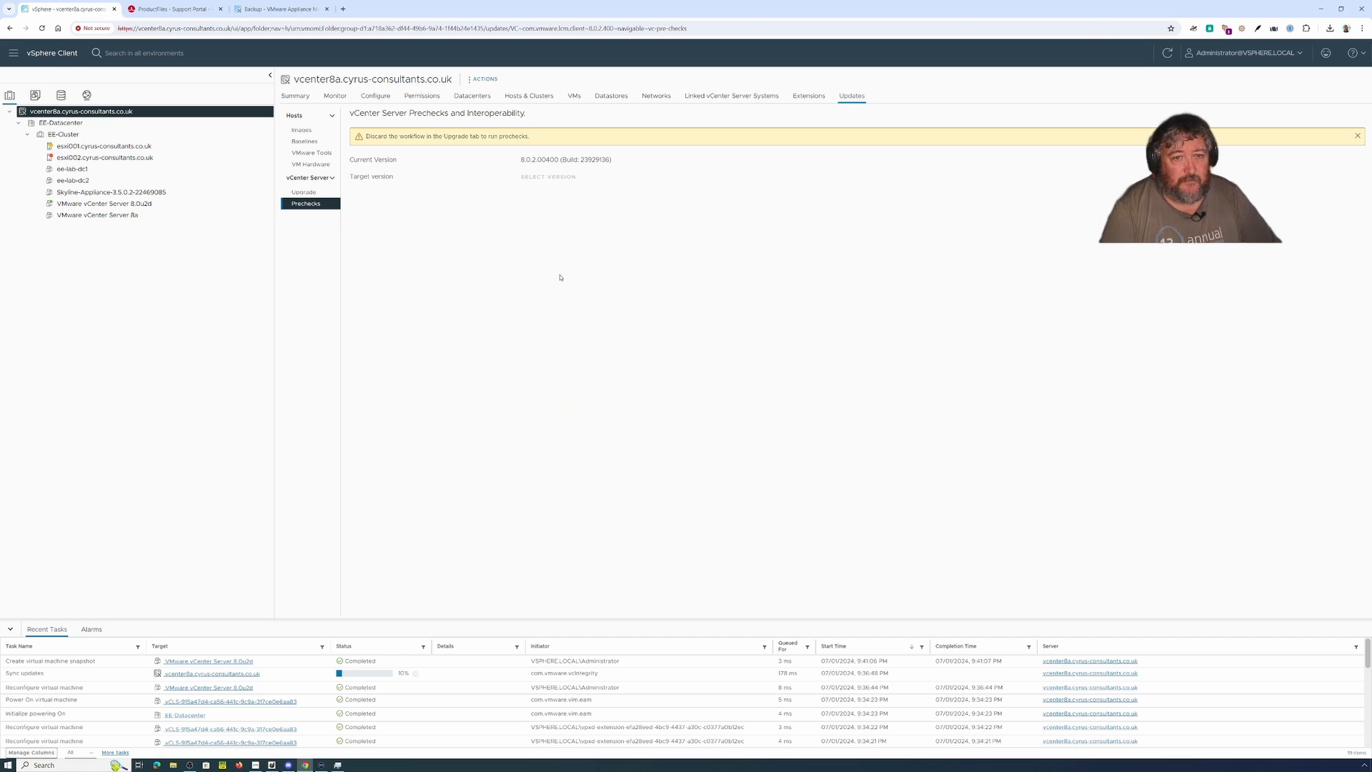
pyautogui.click(1357, 137)
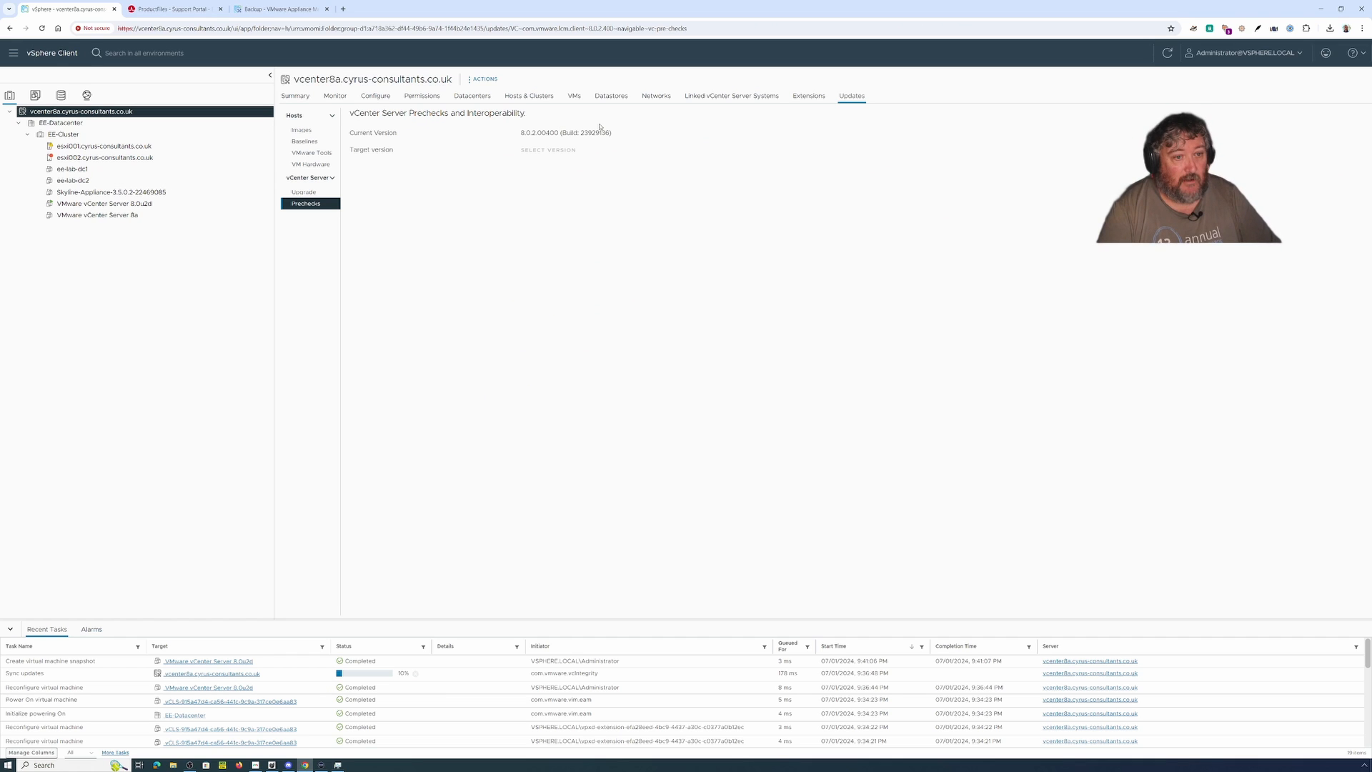
pyautogui.click(304, 192)
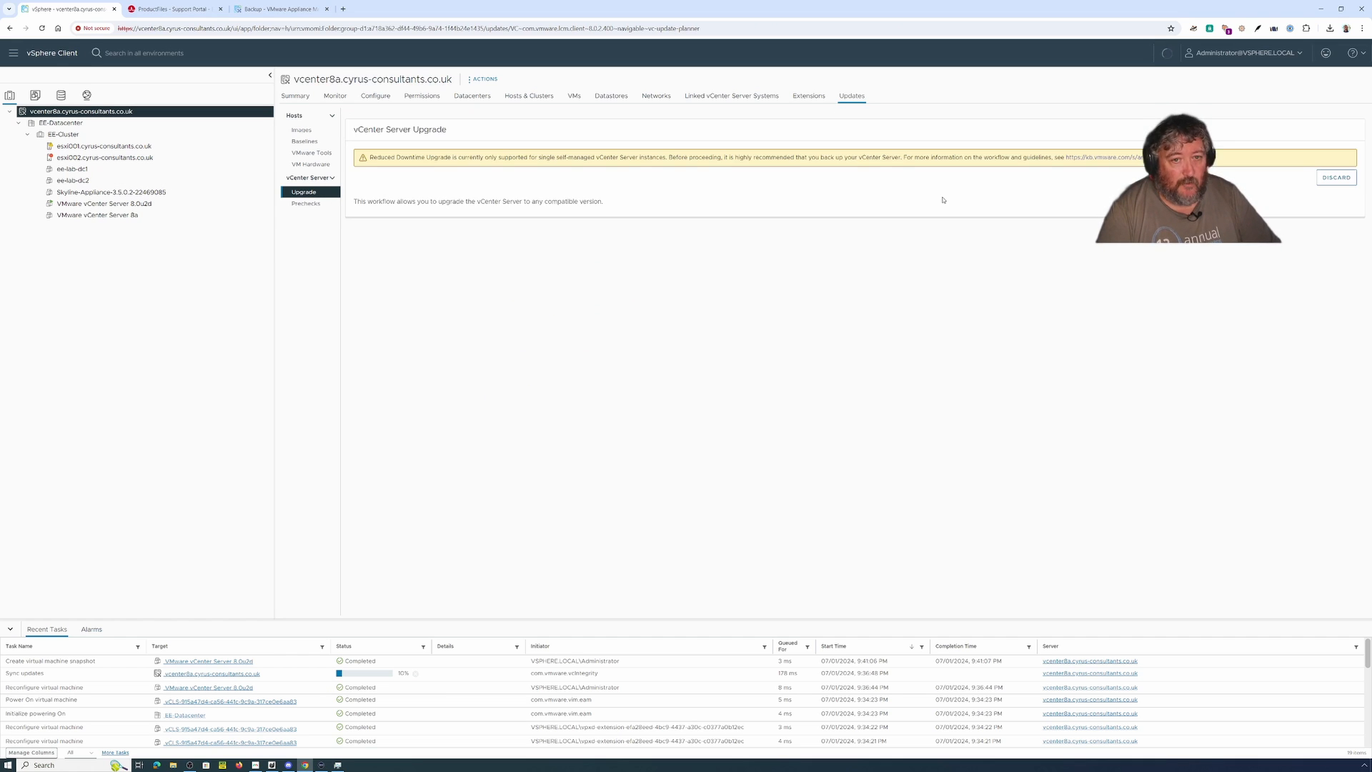
pyautogui.click(1336, 178)
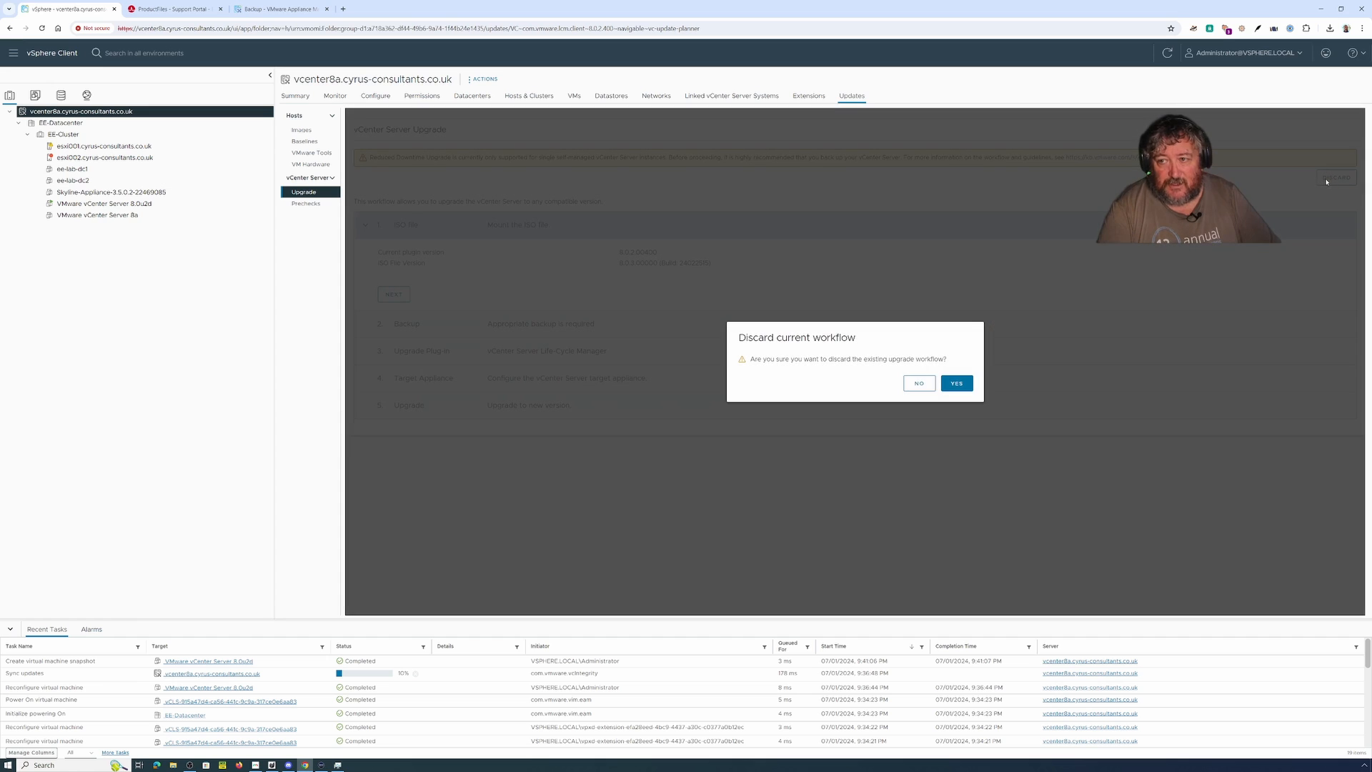
pyautogui.click(956, 385)
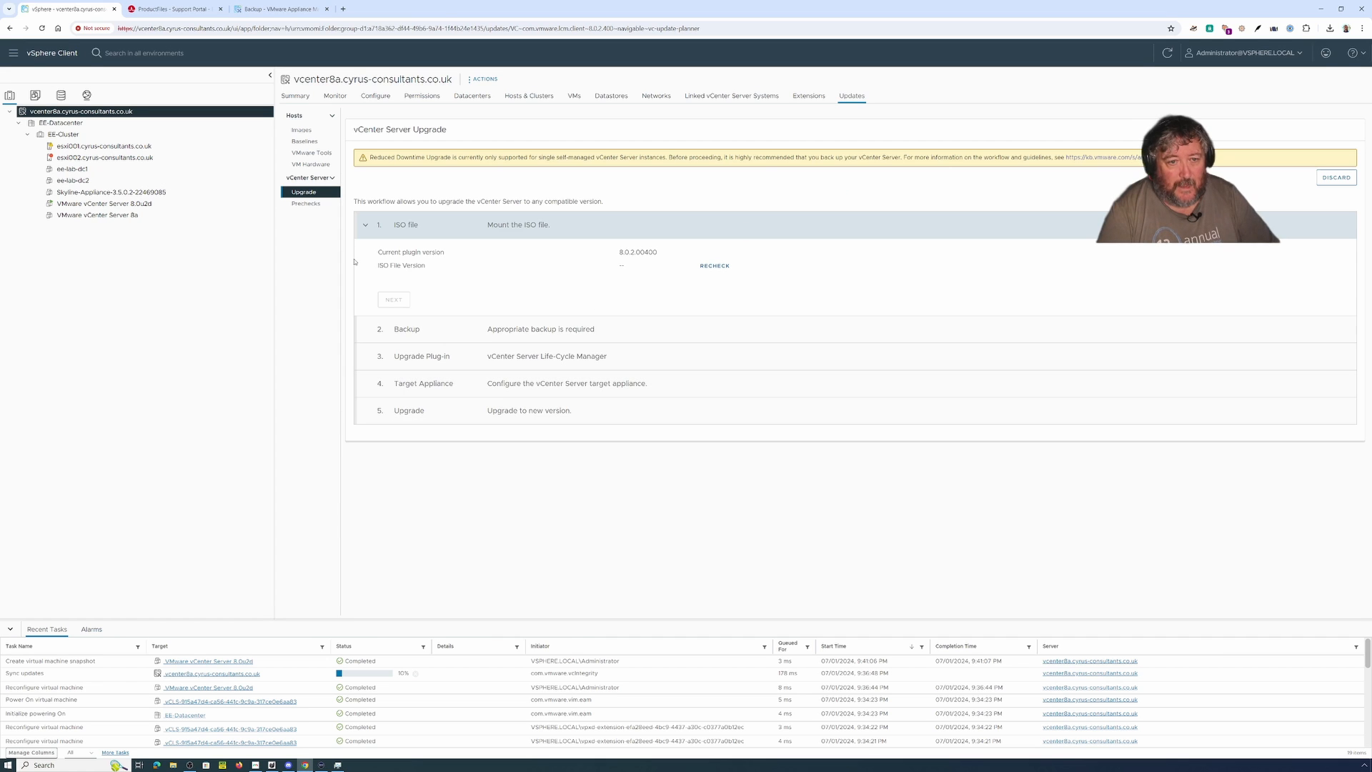
# - Run the vCenter Server prechecks against target version 8.0.3.00000, comparing its build with the Broadcom download page, and review product interoperability
pyautogui.click(316, 207)
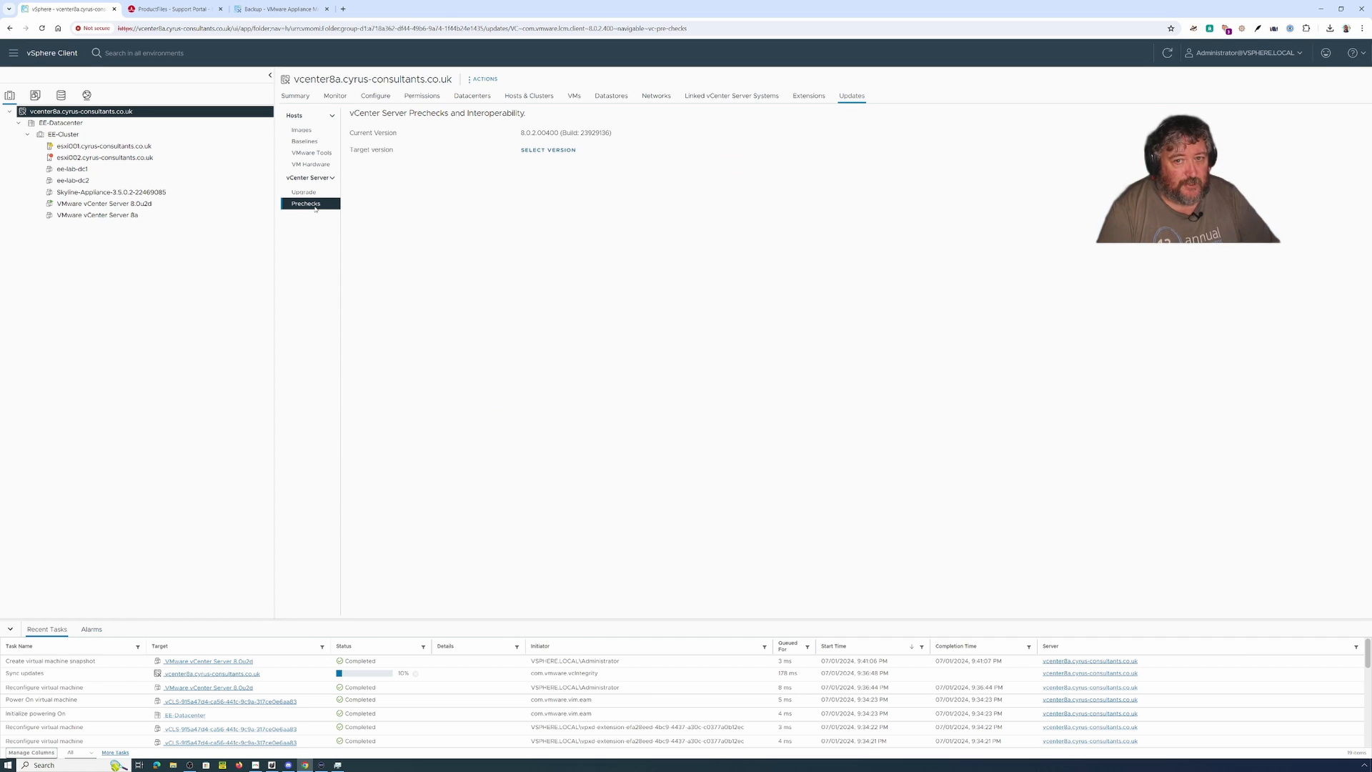
pyautogui.click(549, 151)
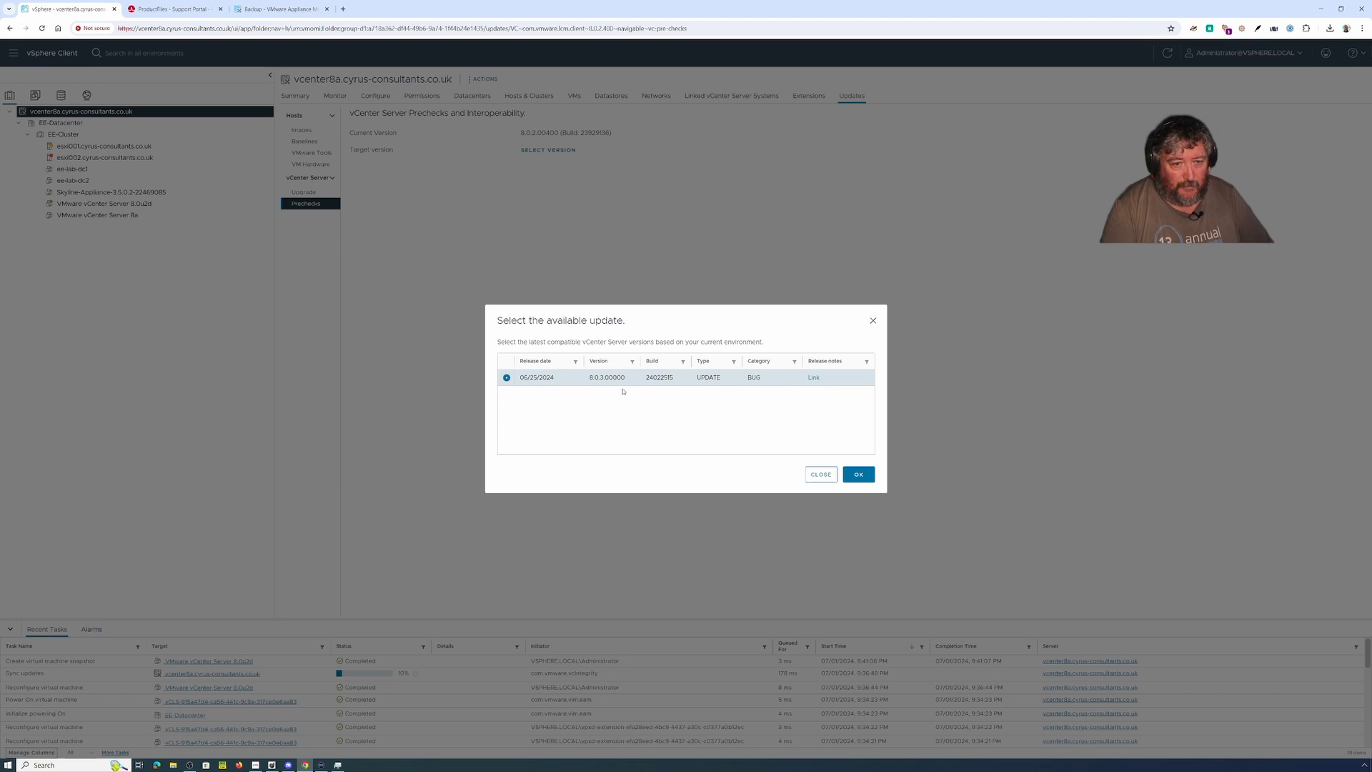
pyautogui.click(175, 14)
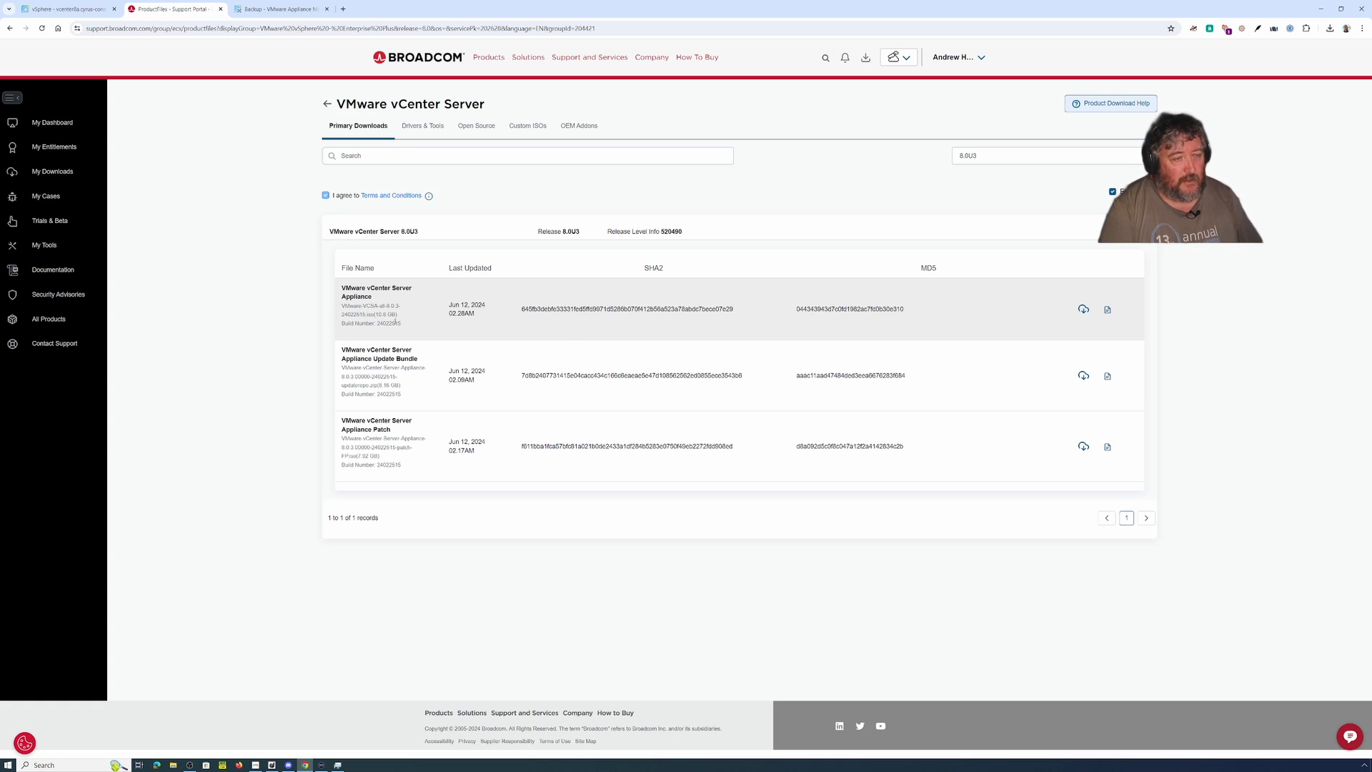
pyautogui.click(71, 10)
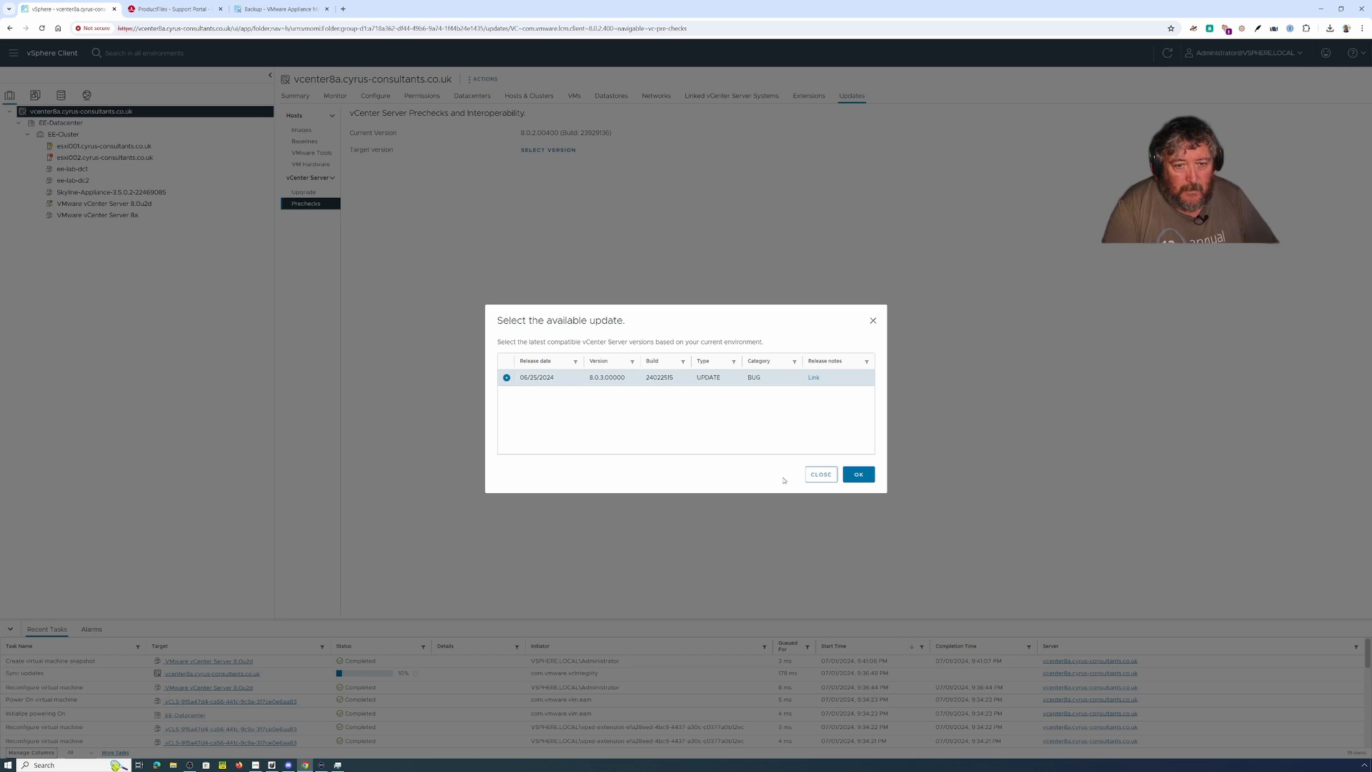
pyautogui.click(852, 476)
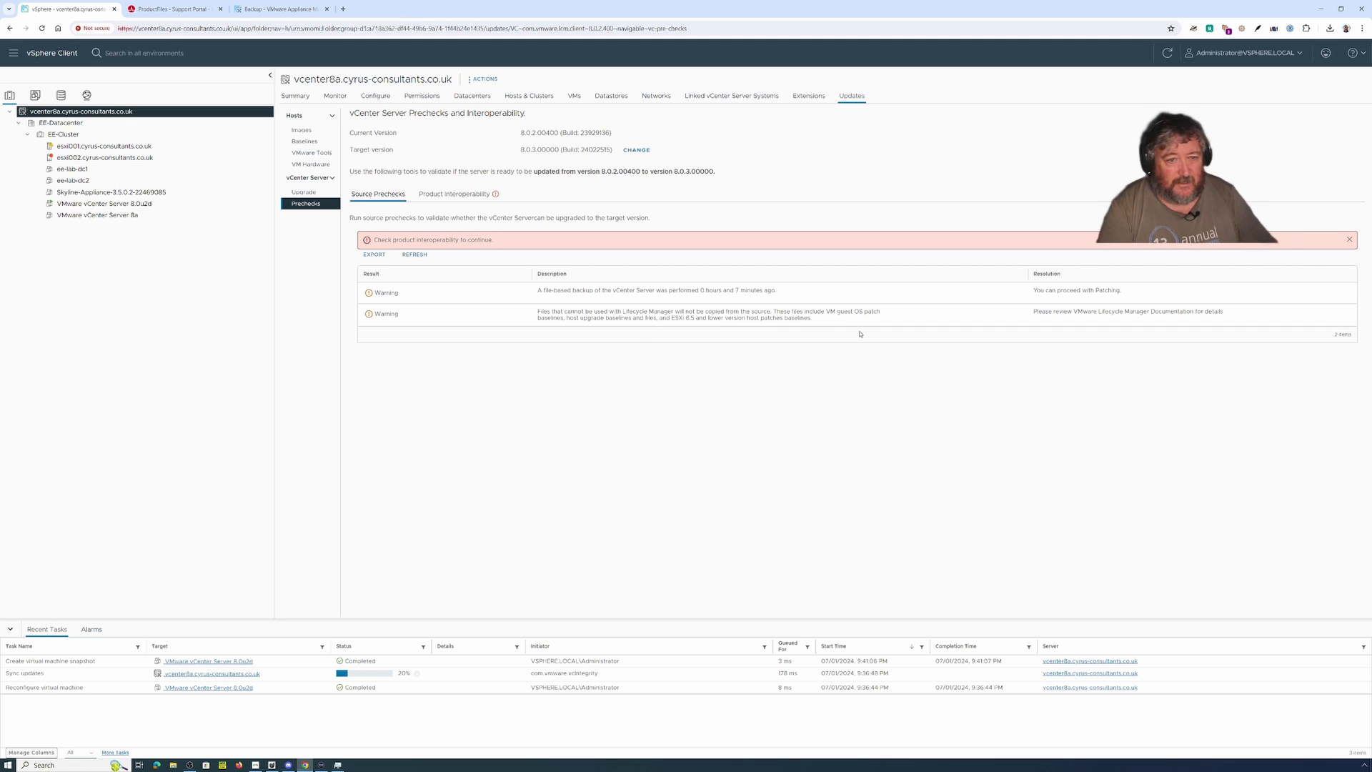
pyautogui.click(455, 194)
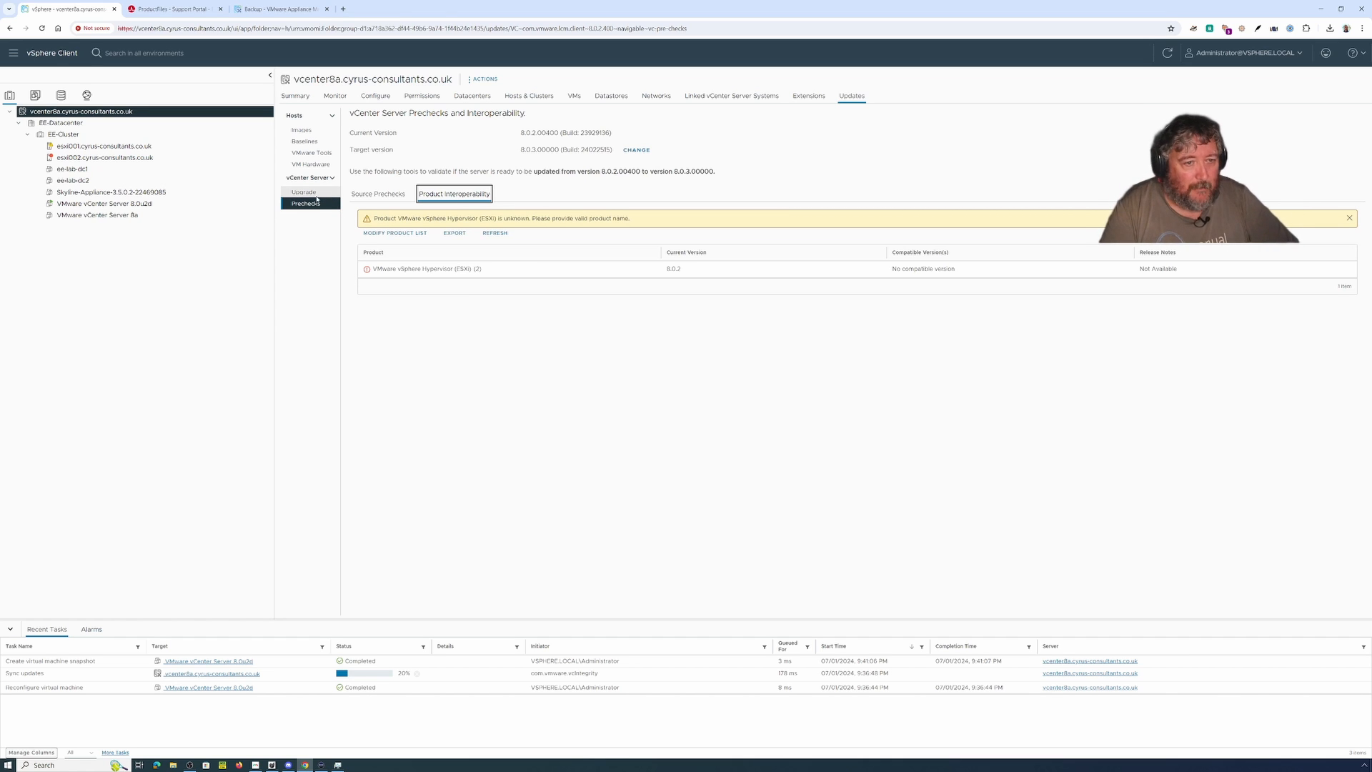
# - Complete the ISO file and Backup stages of the vCenter Server upgrade, confirming that the server and required data are backed up
pyautogui.click(311, 193)
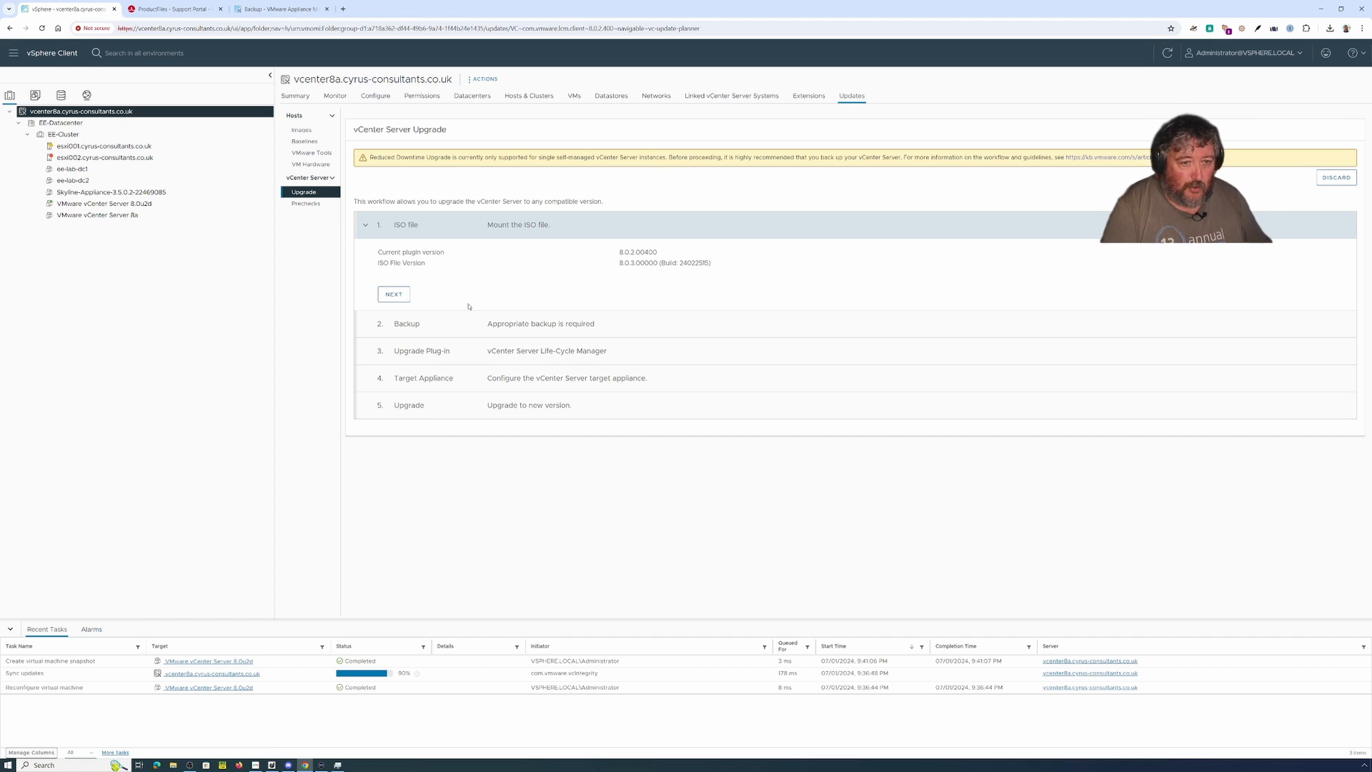
pyautogui.click(394, 294)
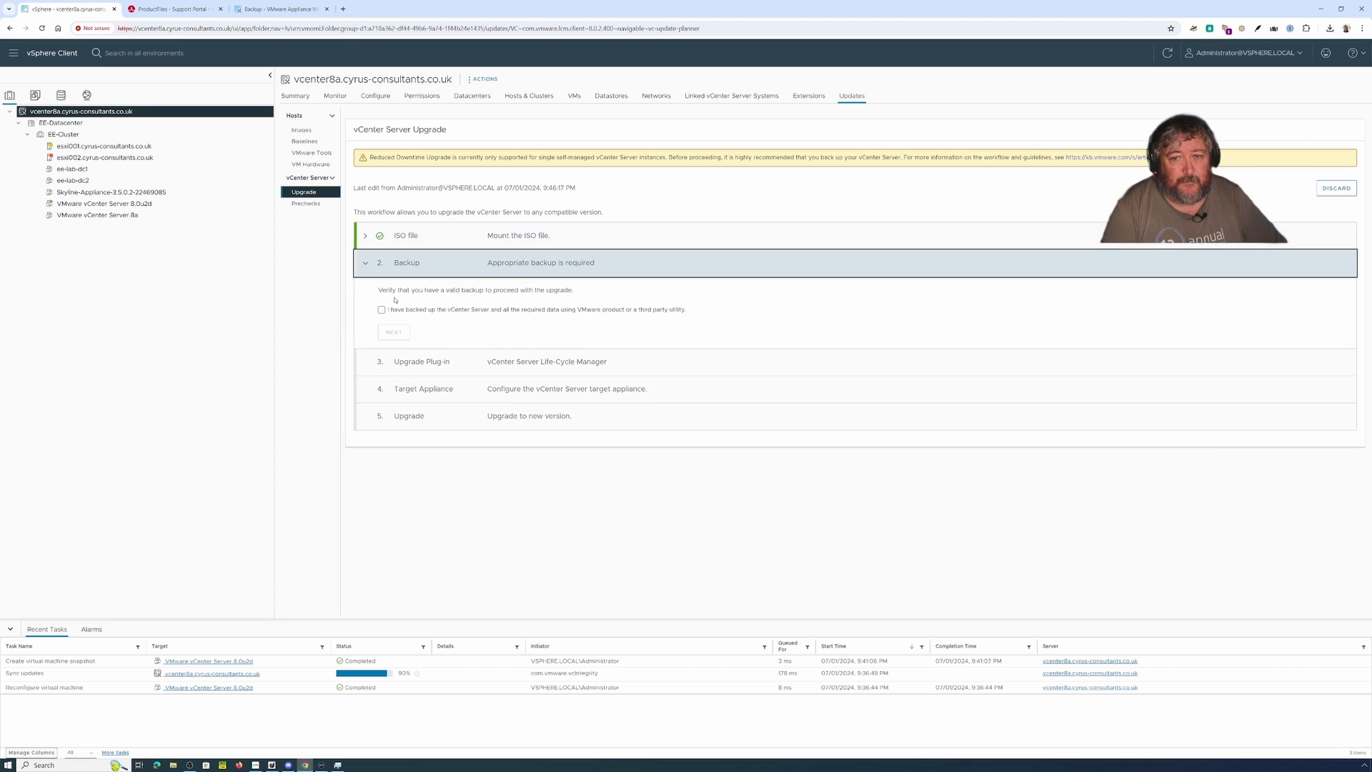
pyautogui.click(415, 311)
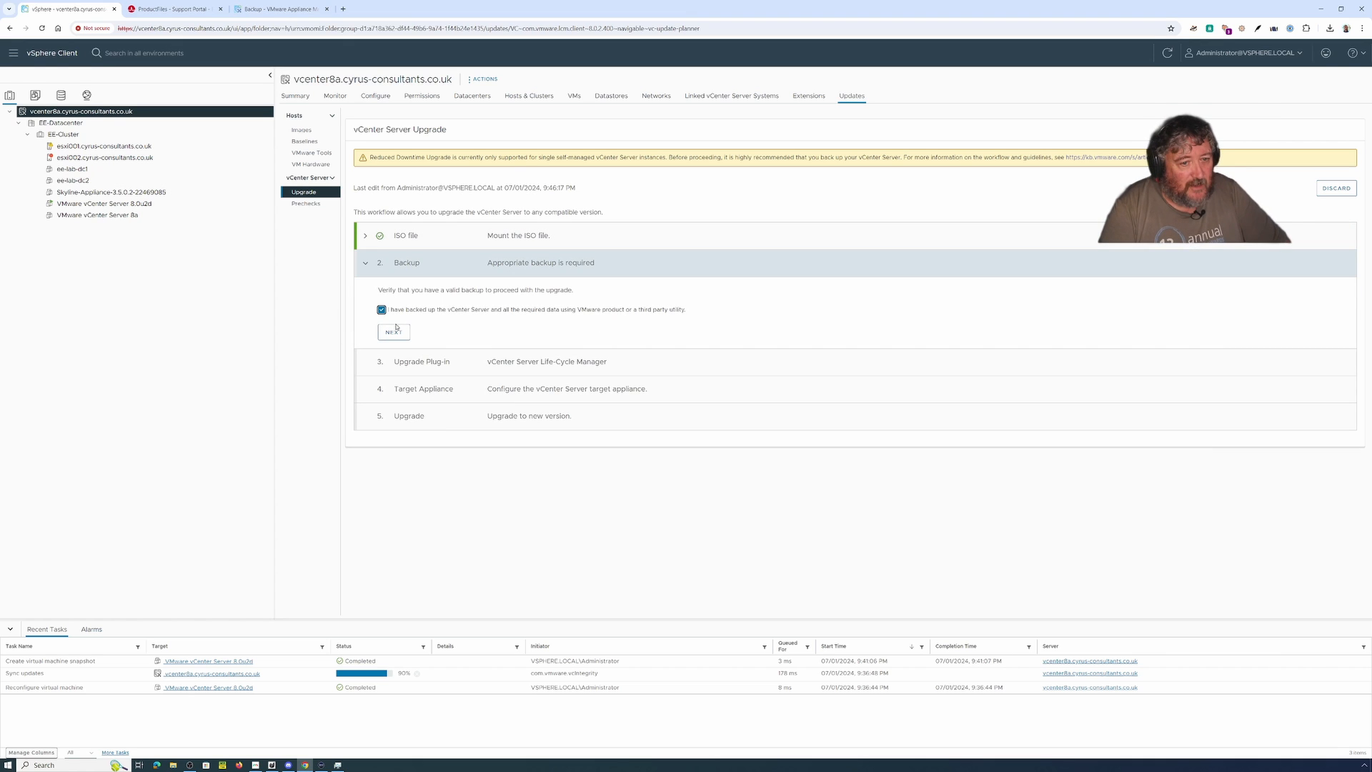
pyautogui.click(394, 337)
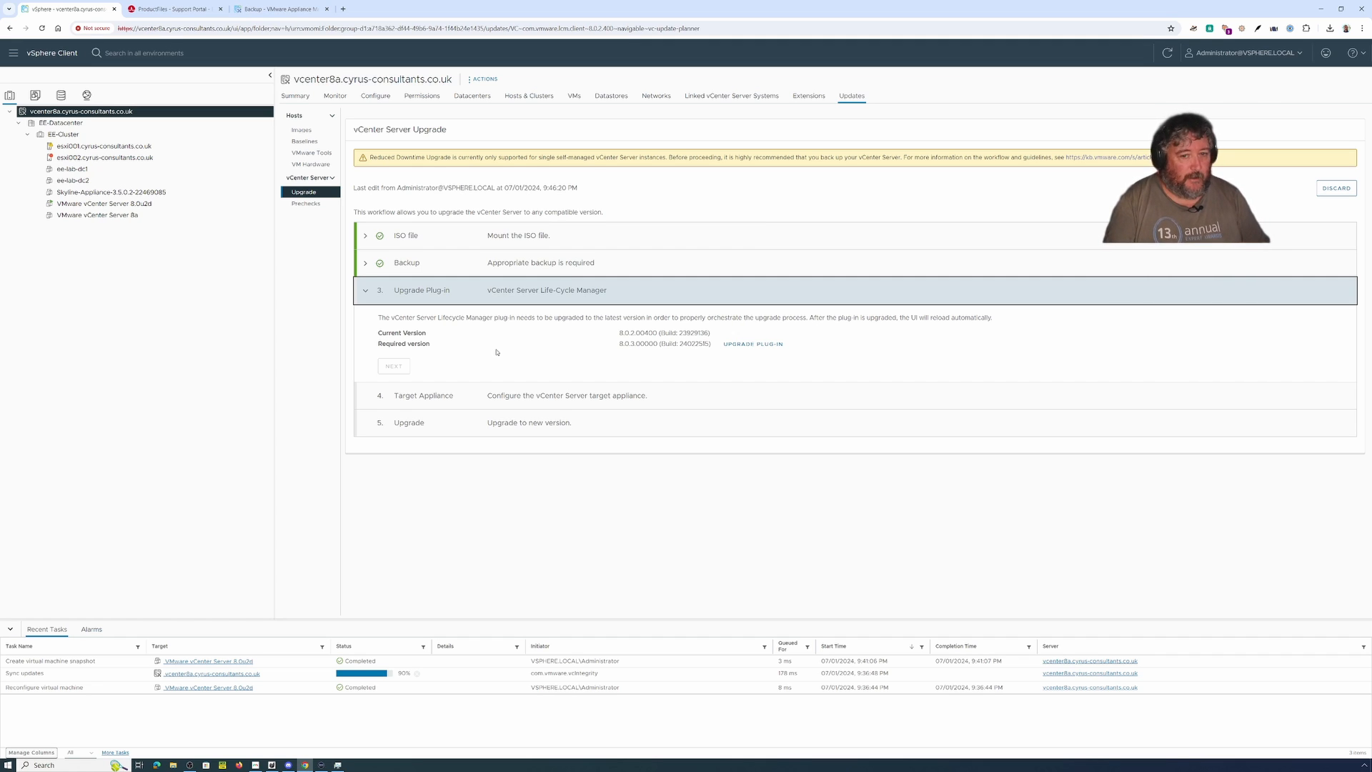
# - Upgrade the vCenter Server Life-Cycle Manager plug-in to version 8.0.3.00000 and widen the Recent Tasks columns to read its tasks
pyautogui.click(759, 345)
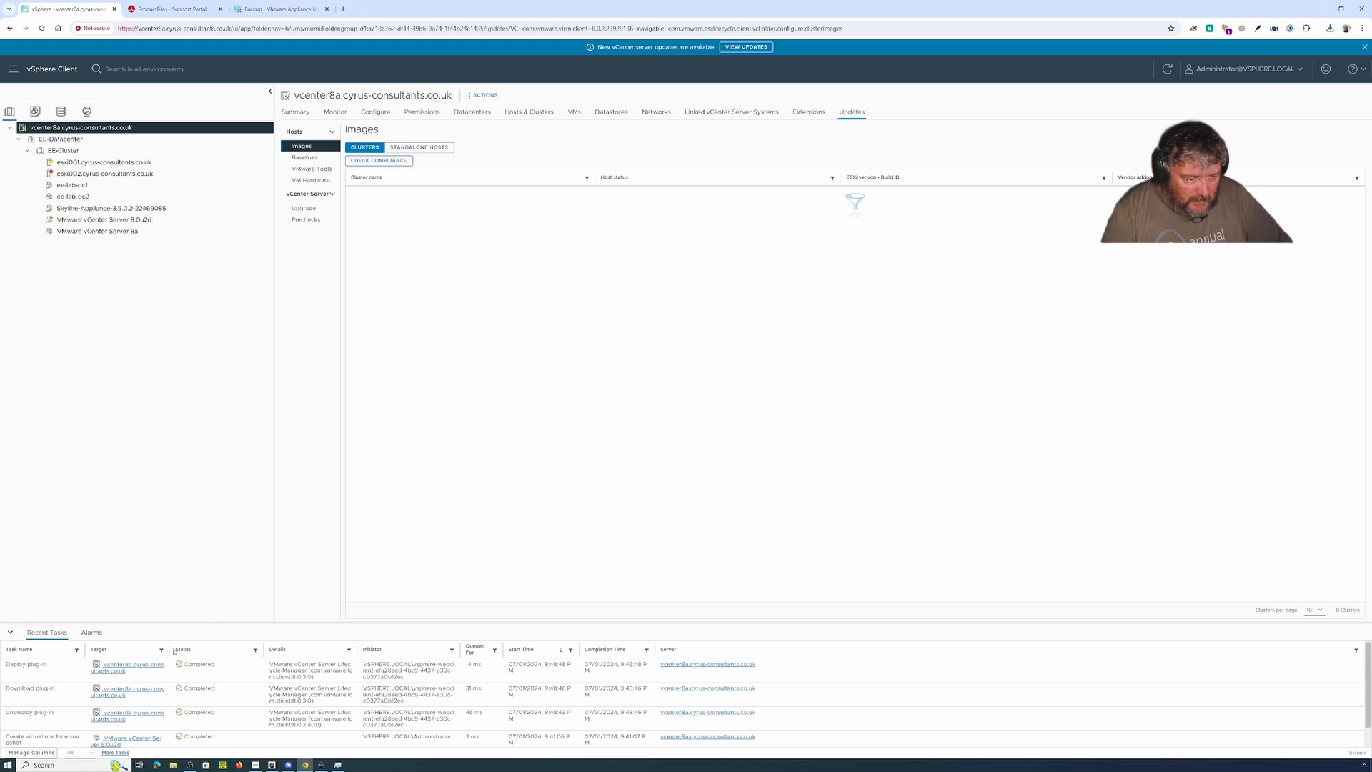
pyautogui.moveTo(230, 648); pyautogui.dragTo(231, 647)
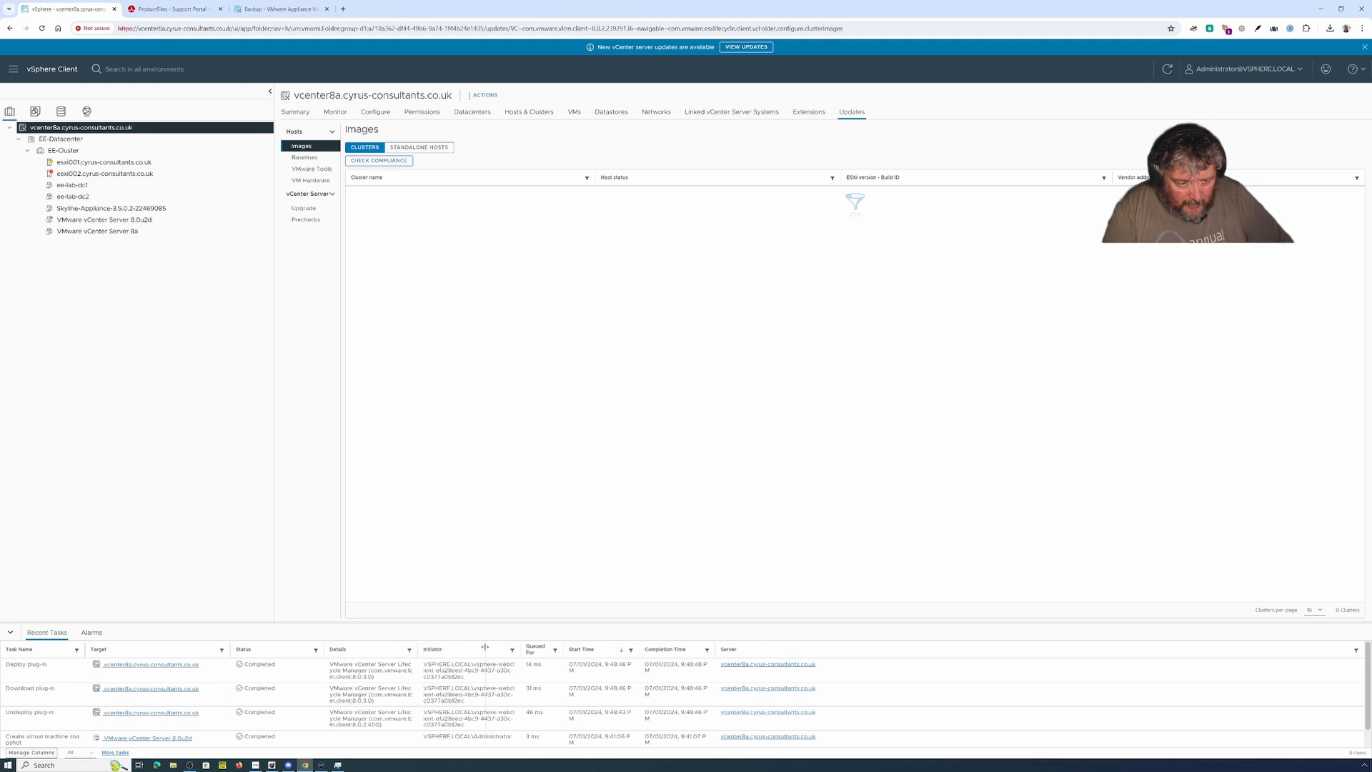
pyautogui.moveTo(485, 647); pyautogui.dragTo(486, 647)
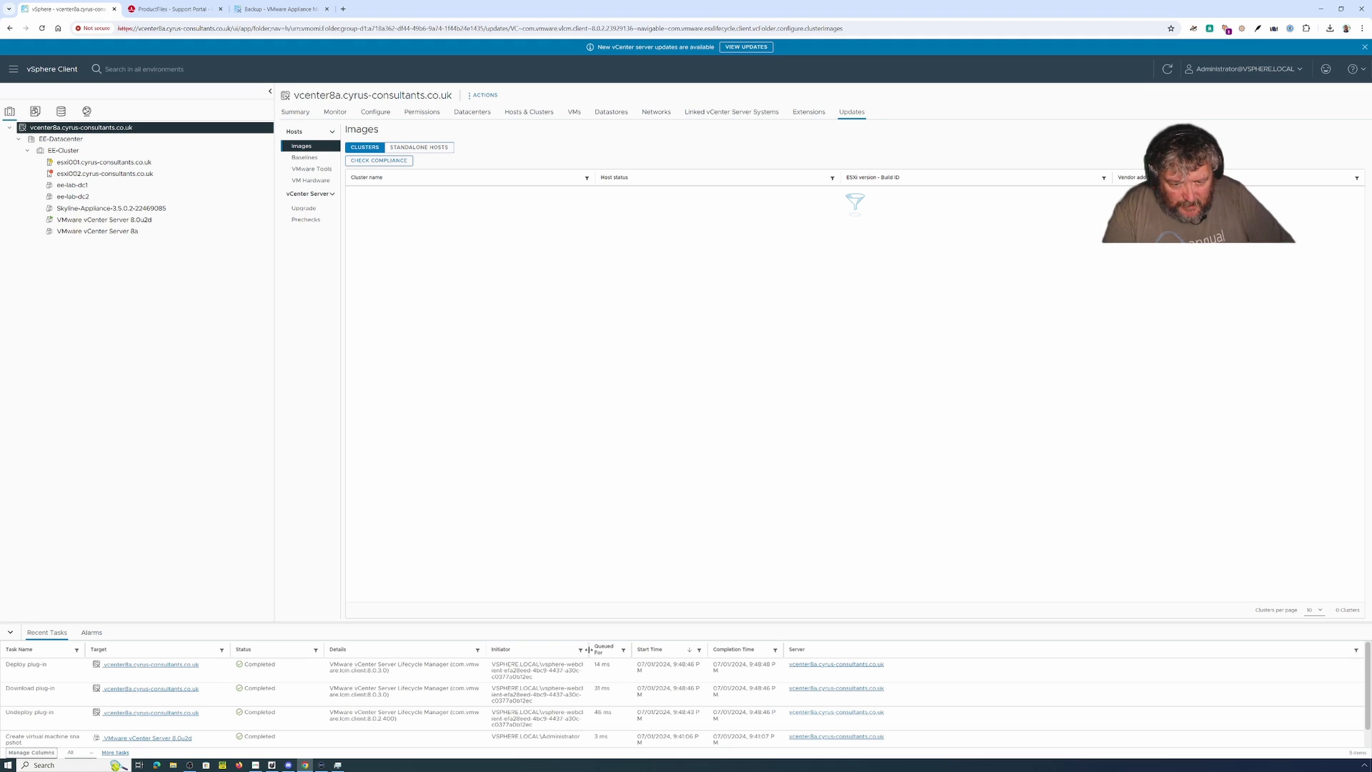
pyautogui.moveTo(664, 642); pyautogui.dragTo(711, 647)
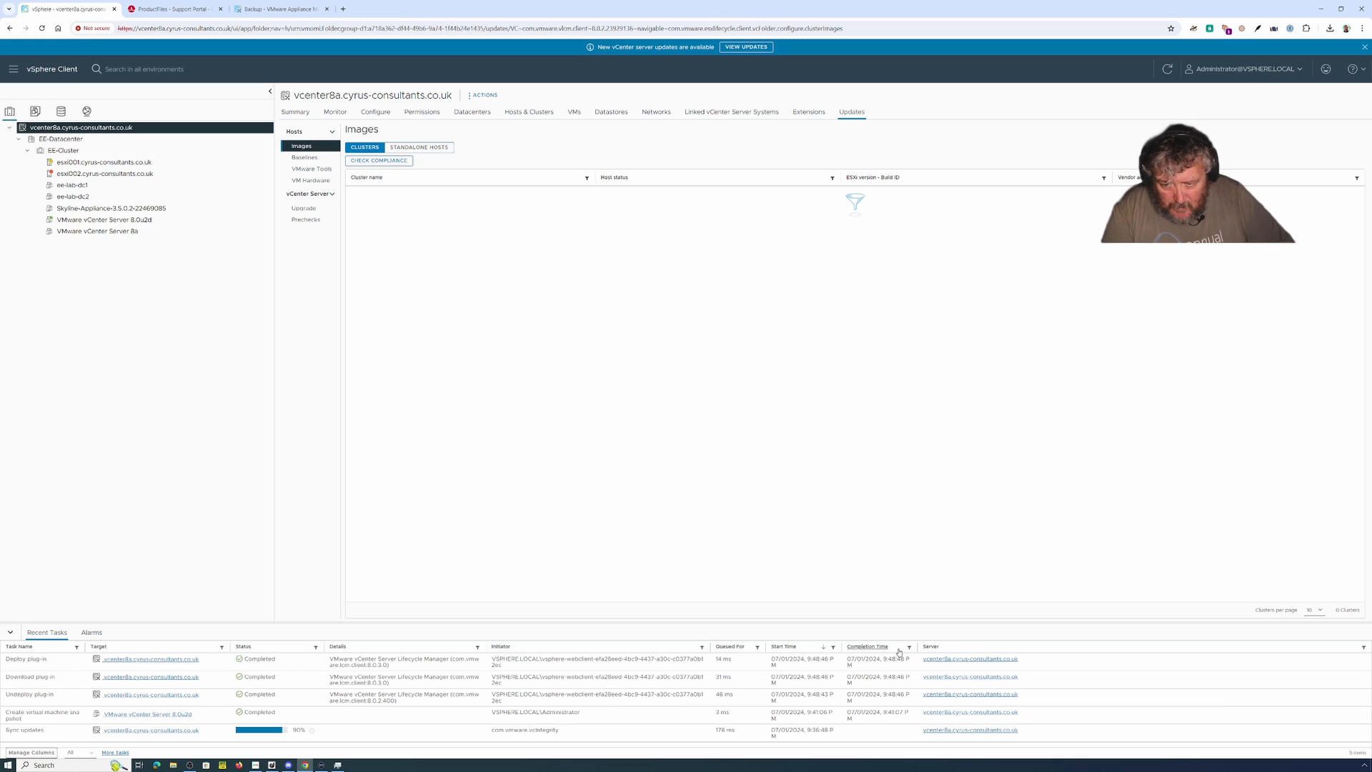
pyautogui.moveTo(973, 647); pyautogui.dragTo(974, 647)
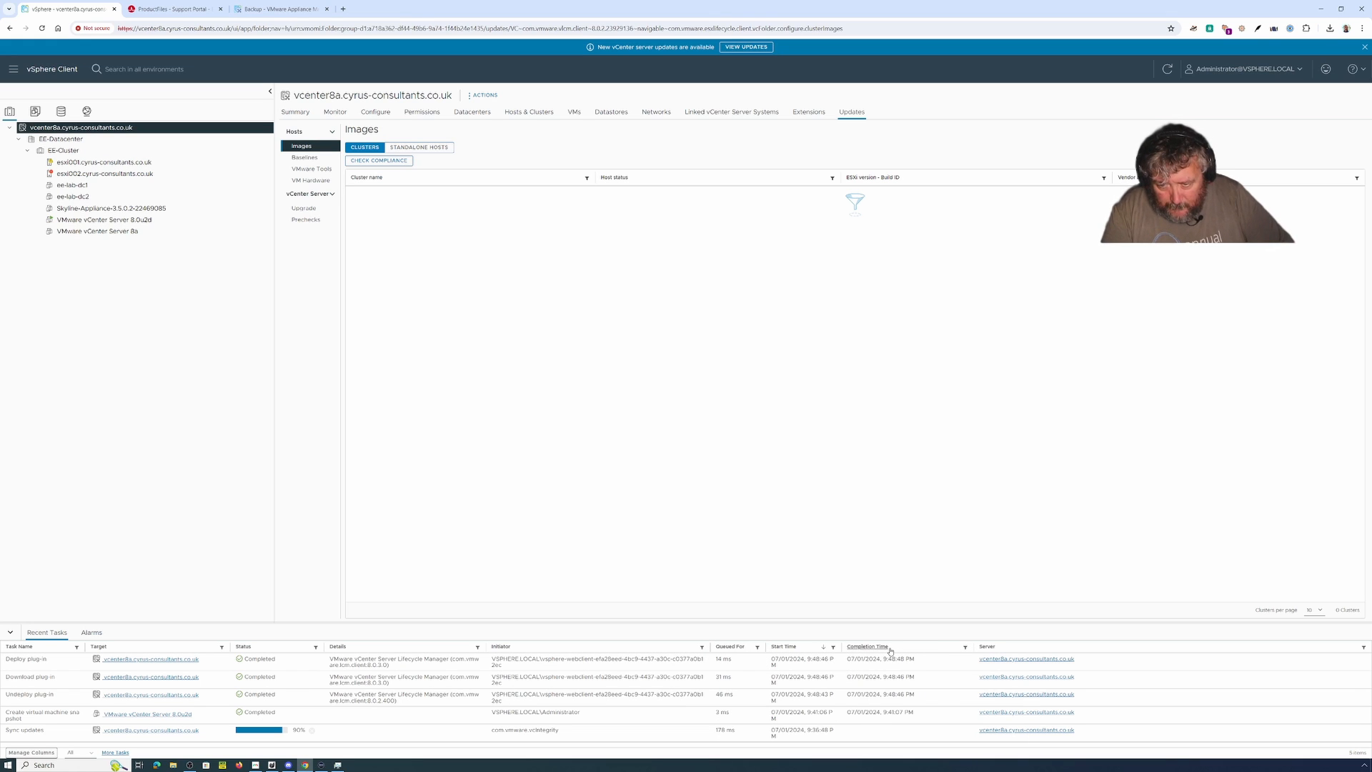
pyautogui.moveTo(880, 646); pyautogui.dragTo(880, 646)
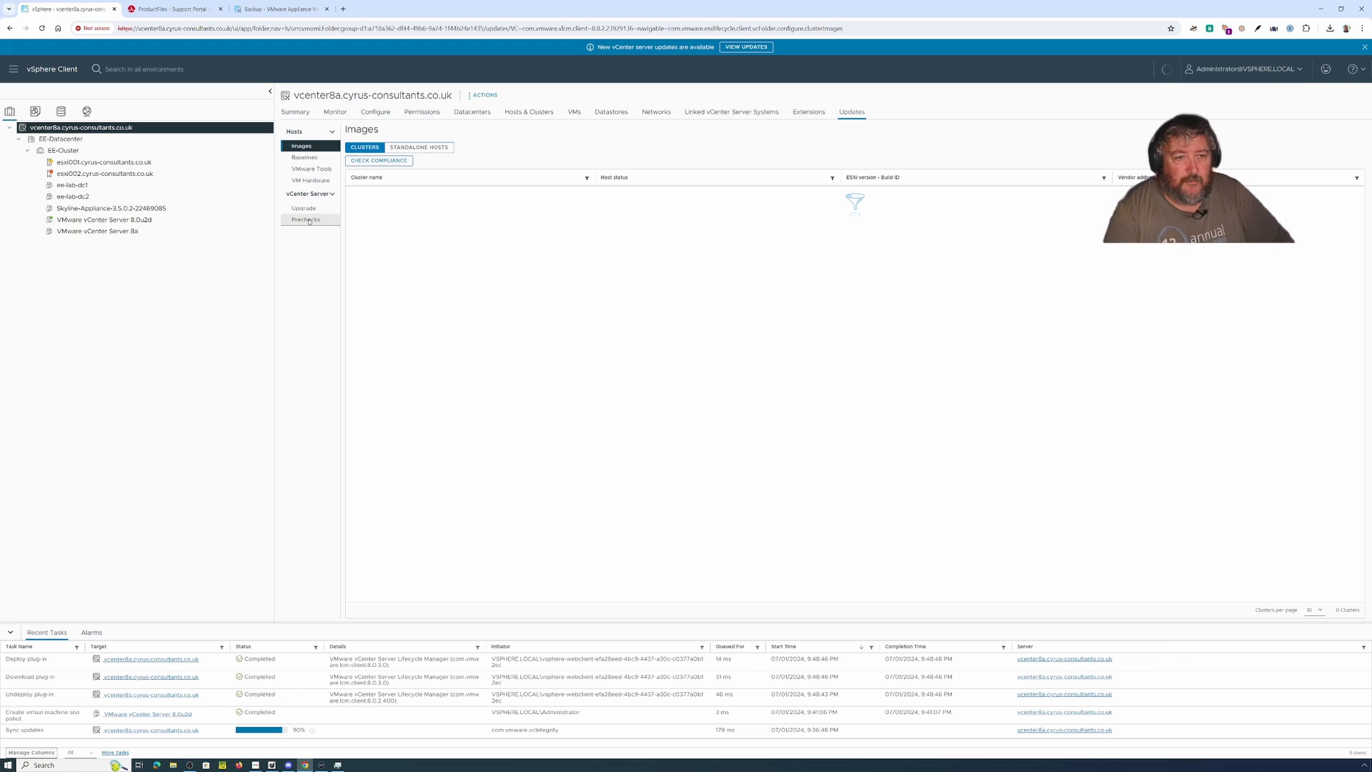
# - Run the source pre-checks in the Upgrade Plug-in stage of the vCenter Server upgrade and look at the 8.0U3 downloads on Broadcom's support portal
pyautogui.click(309, 220)
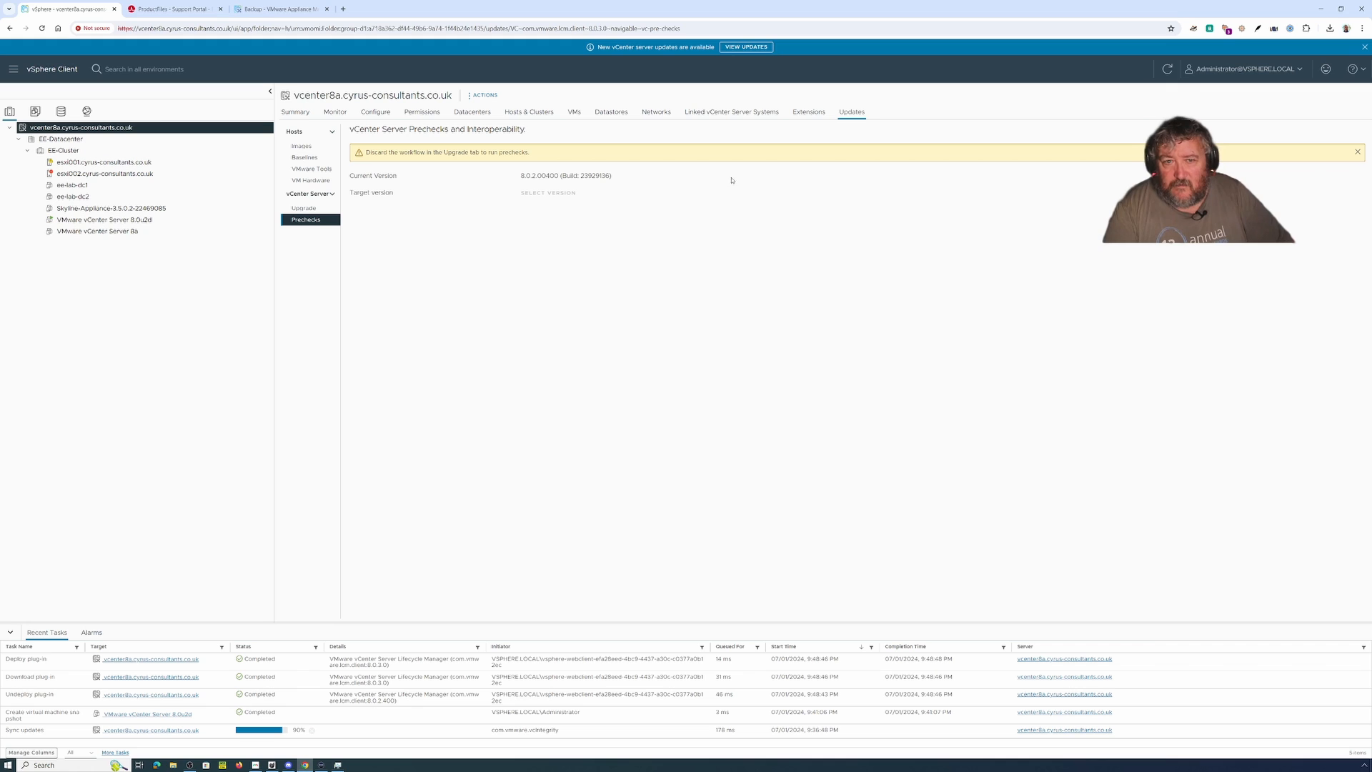
pyautogui.click(311, 210)
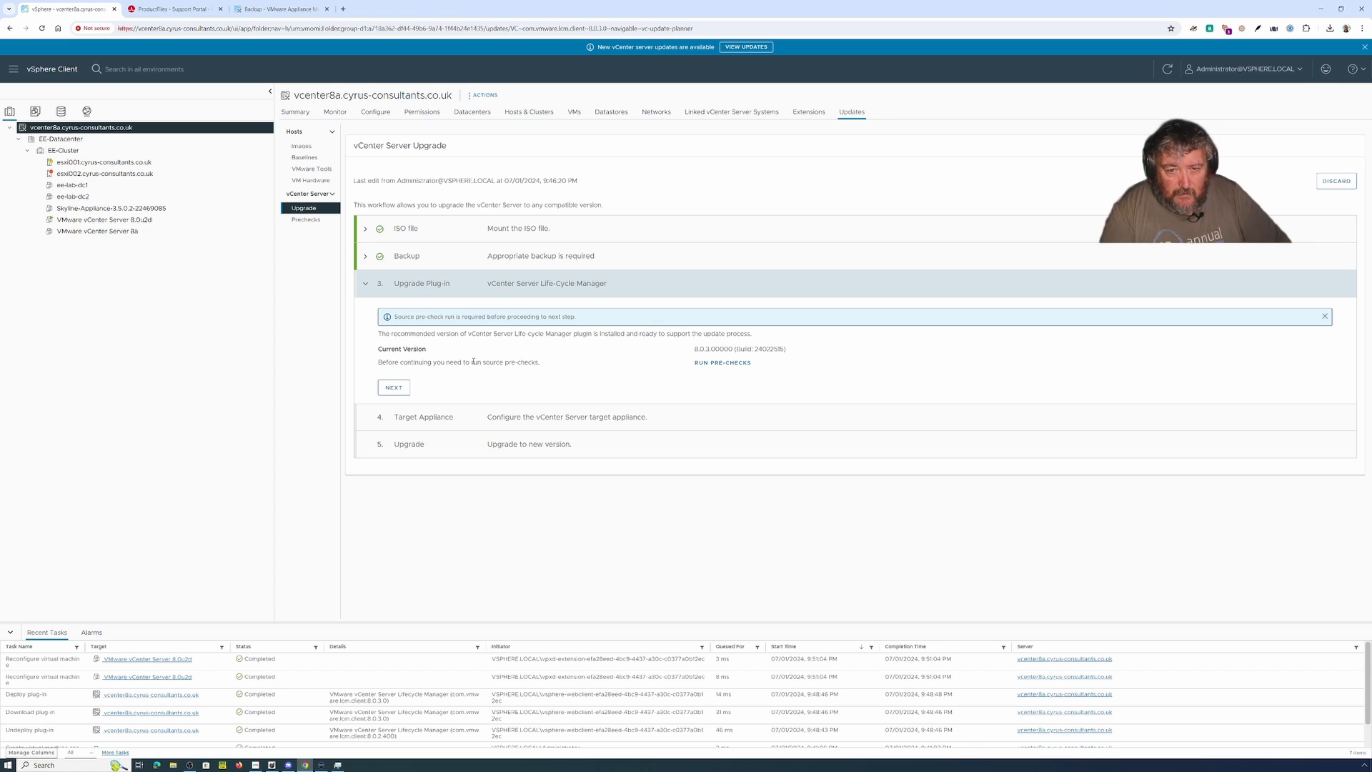
pyautogui.click(719, 362)
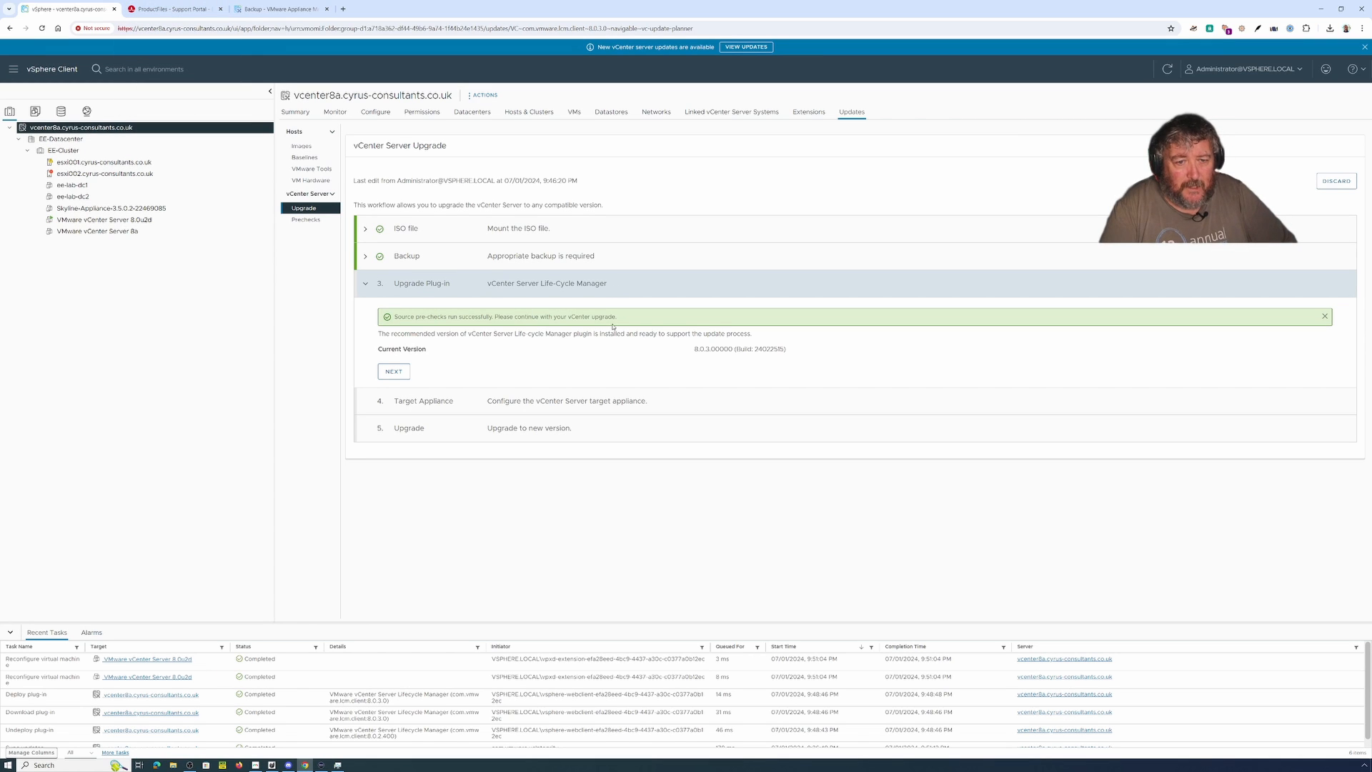
pyautogui.click(188, 10)
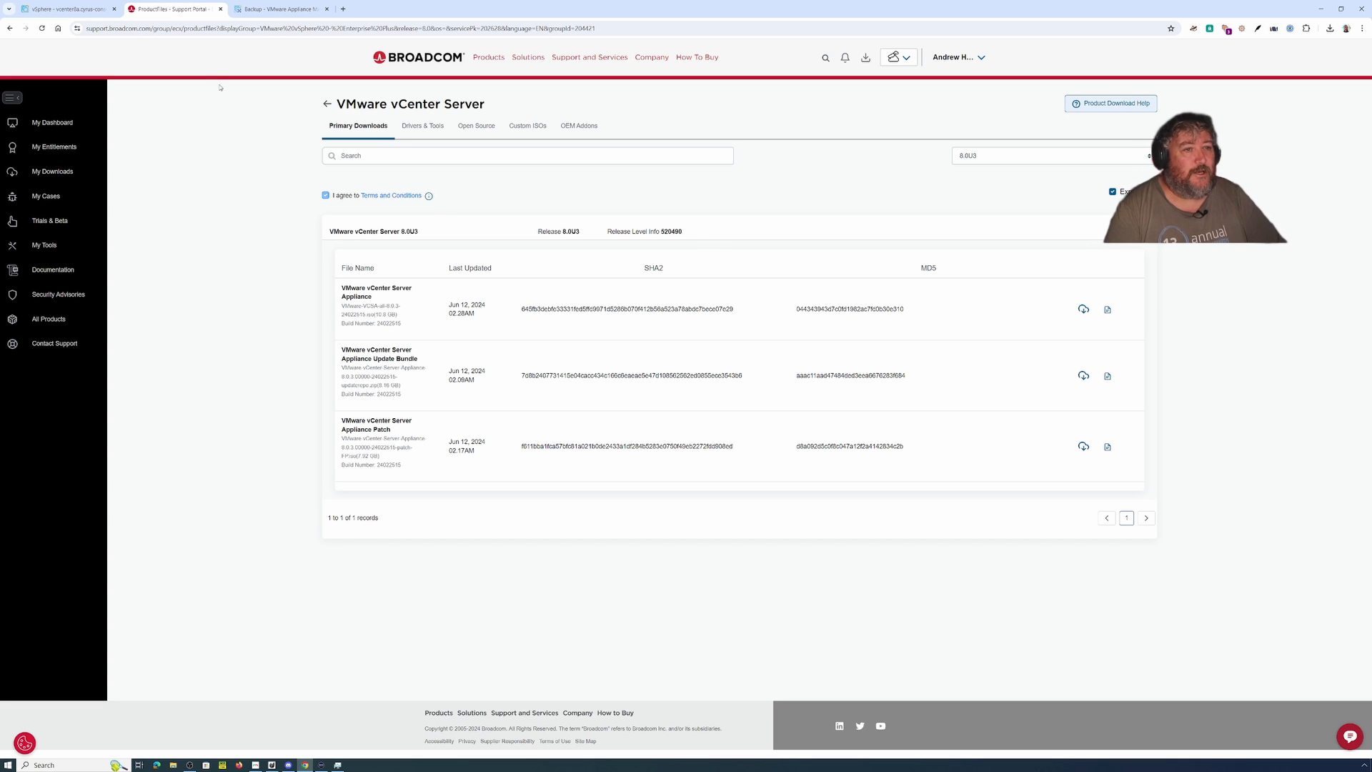
pyautogui.click(75, 9)
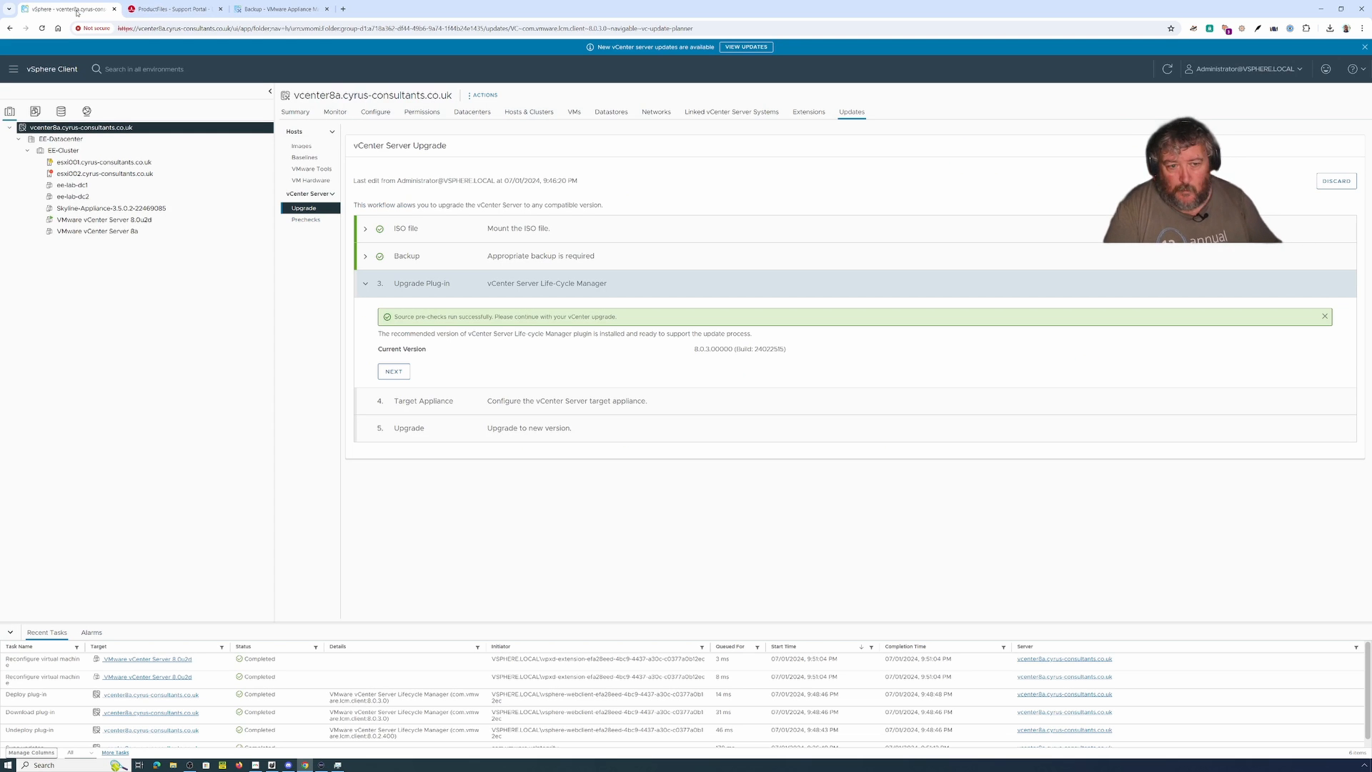
# - Complete the Upgrade Plug-in stage of the vCenter Server upgrade and open the target appliance configuration
pyautogui.click(392, 372)
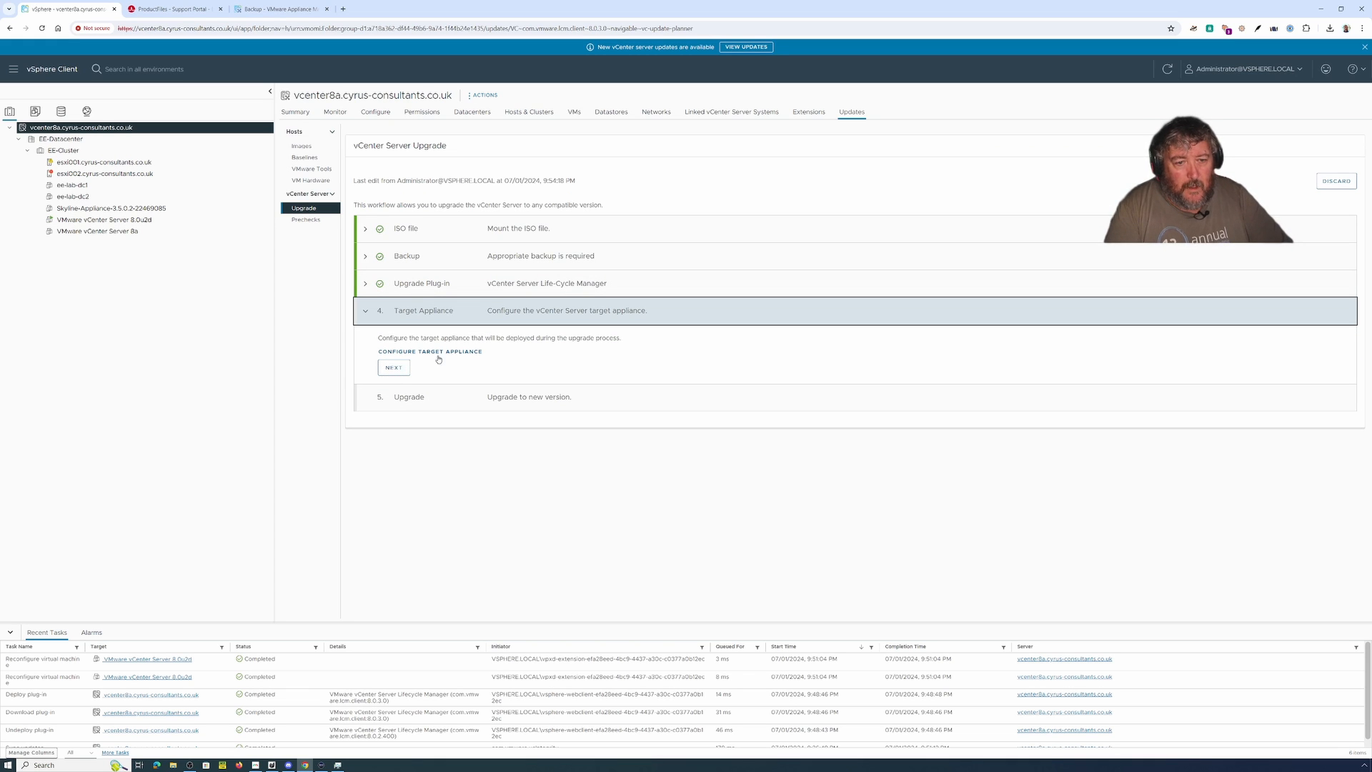
pyautogui.click(393, 369)
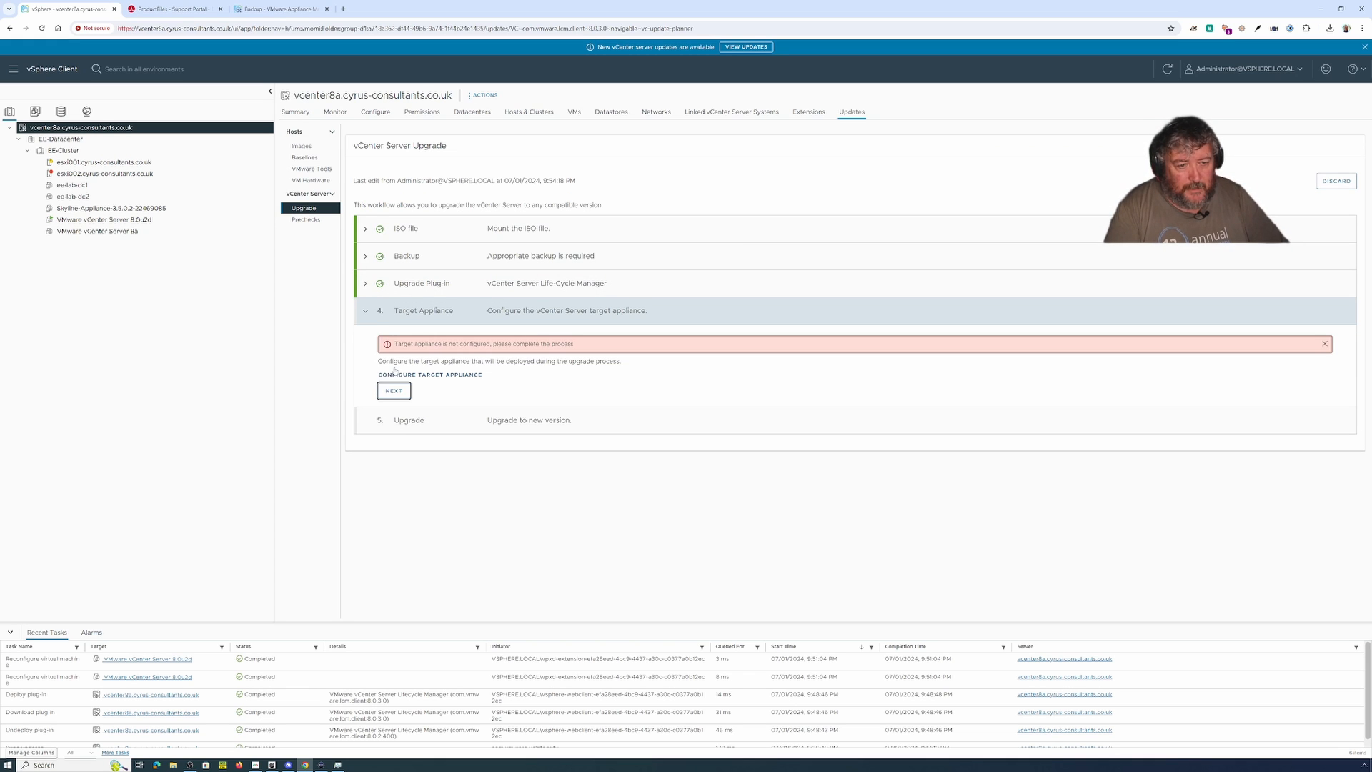
pyautogui.click(427, 376)
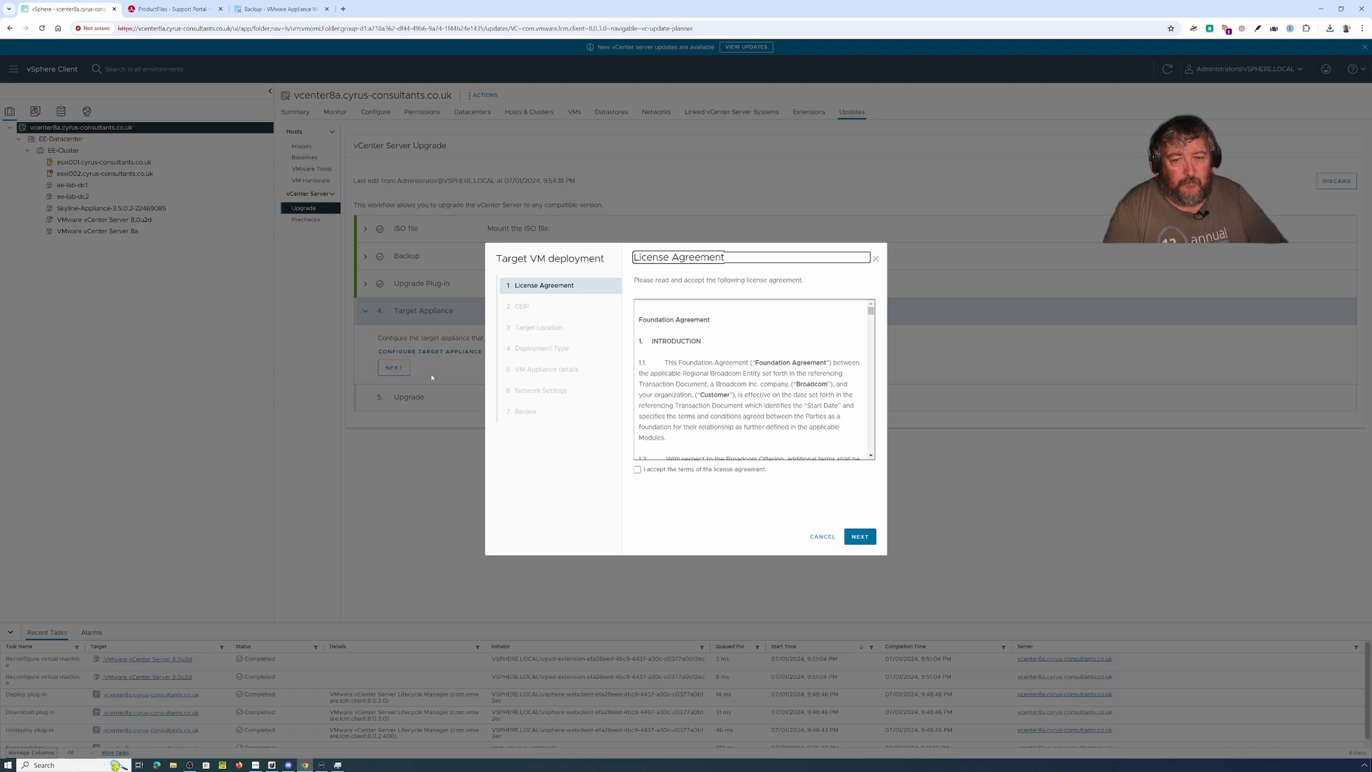
# - Accept the license agreement for the target VM deployment and keep the VMware Customer Experience Improvement Program option selected
pyautogui.click(637, 471)
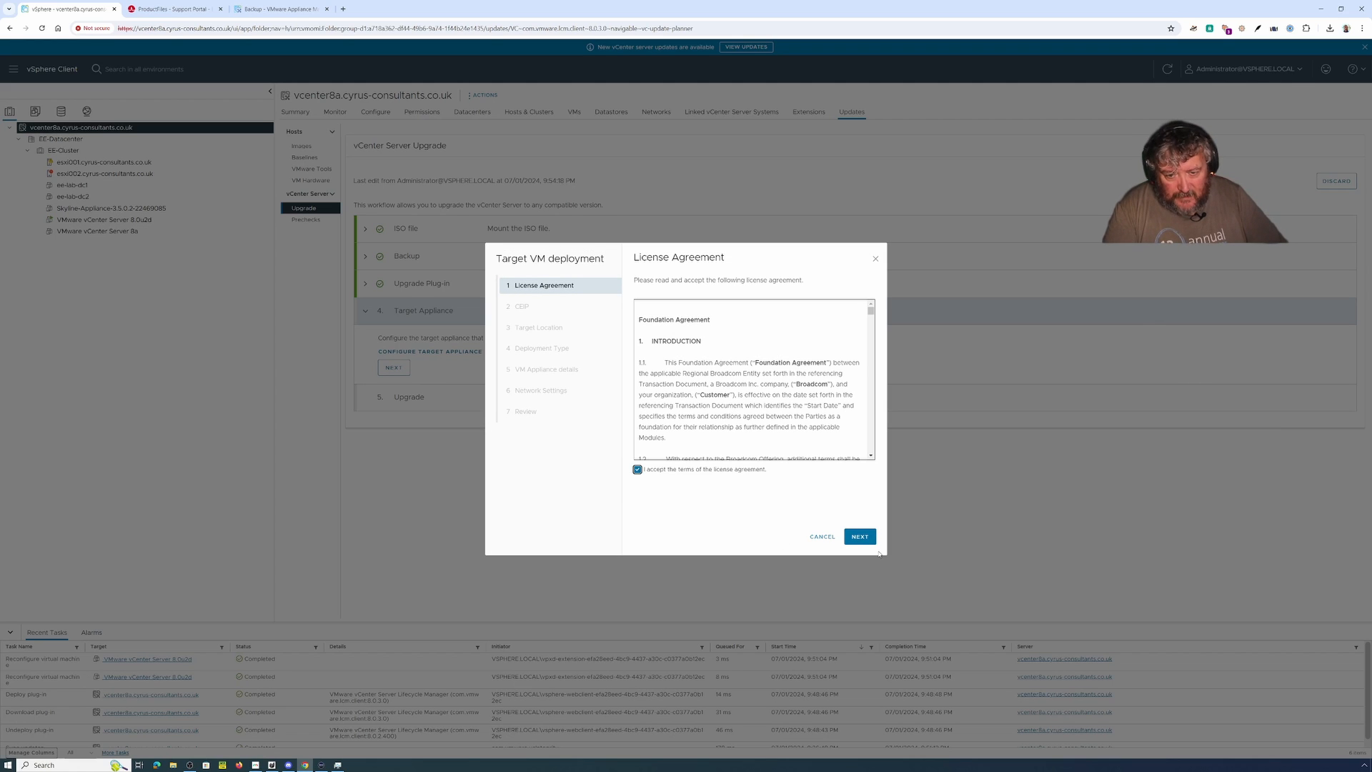
pyautogui.click(860, 536)
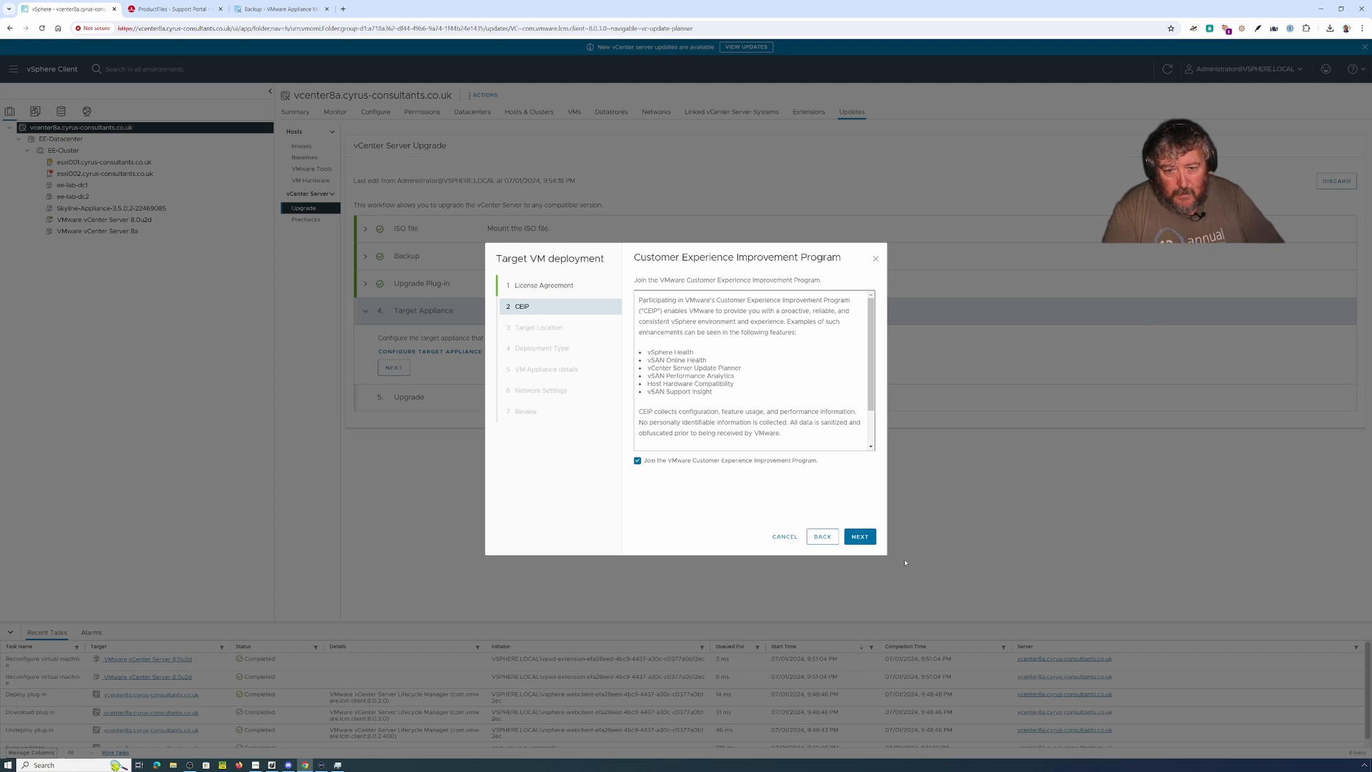
pyautogui.click(865, 541)
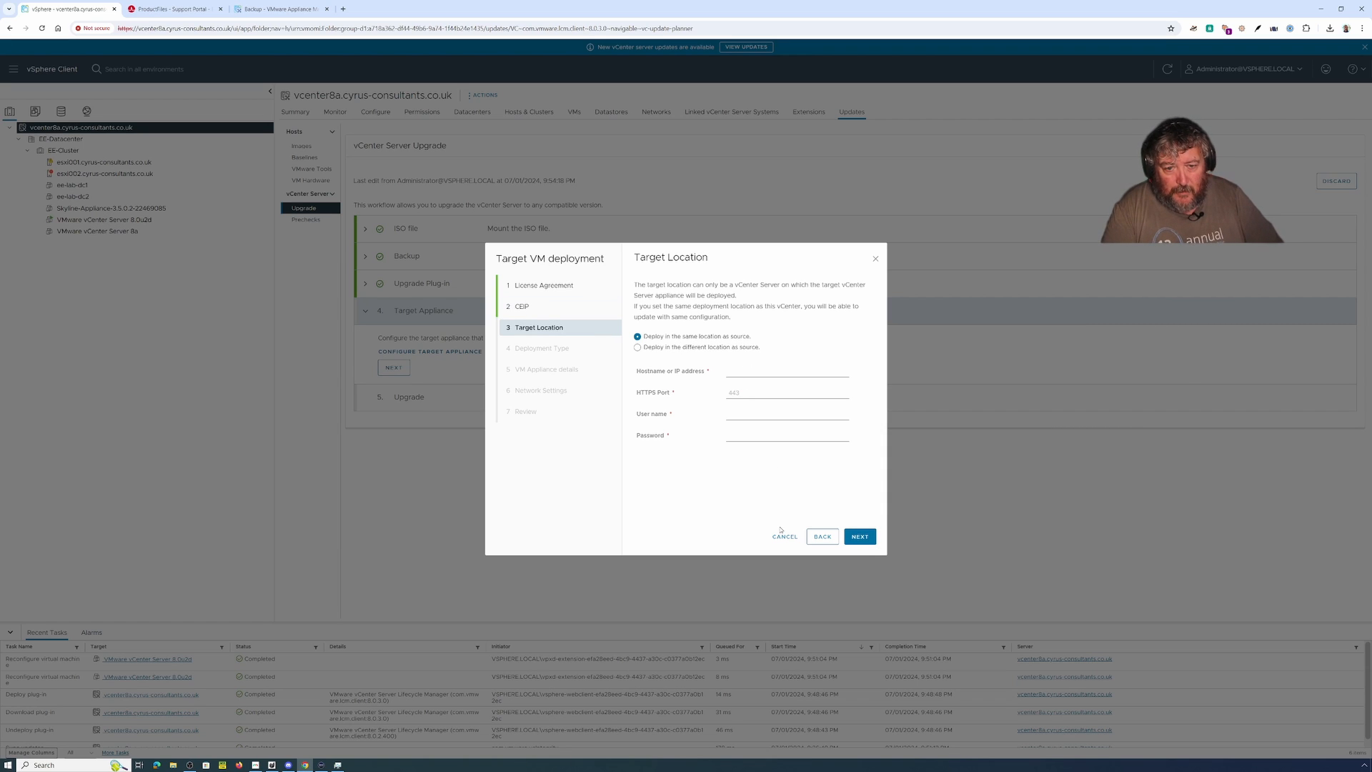
# - Deploy the target appliance in the same location as the source, using the Same Configuration deployment type
pyautogui.click(856, 534)
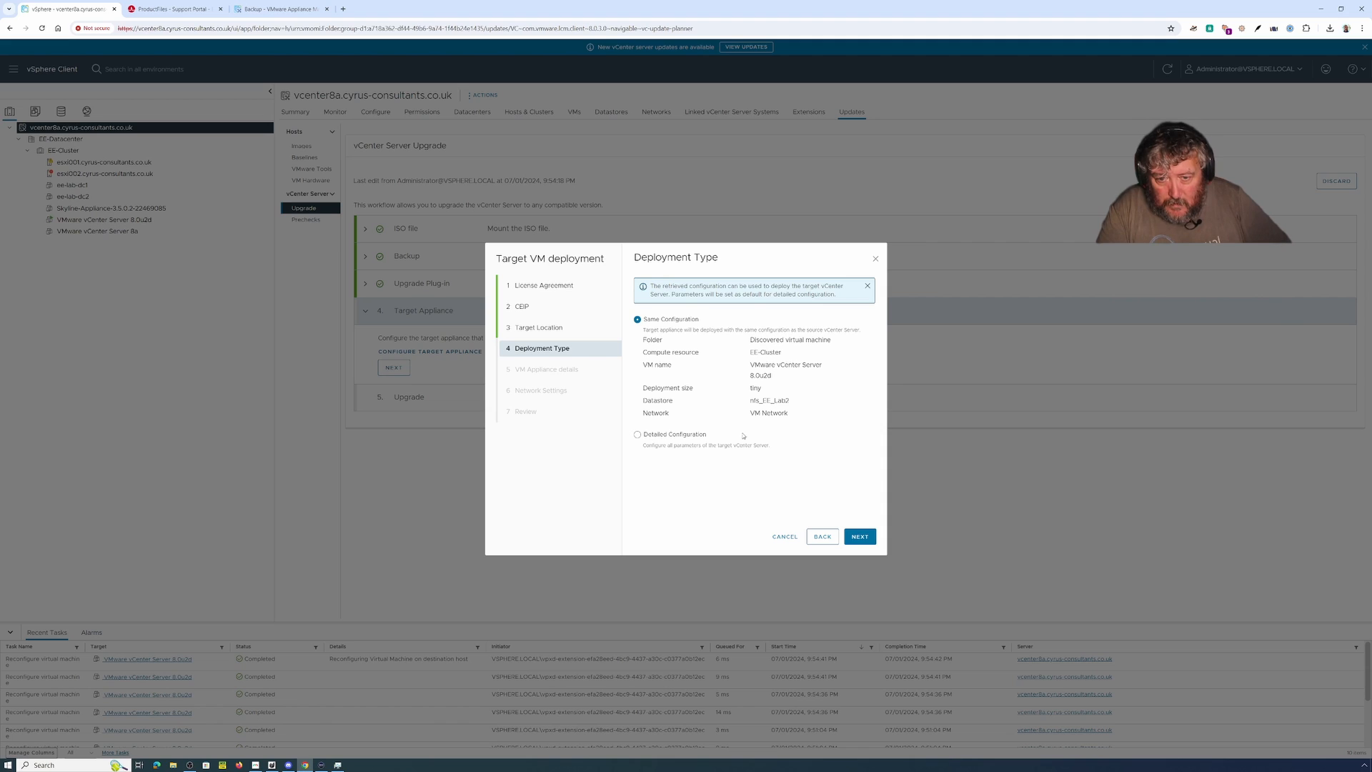
pyautogui.click(860, 538)
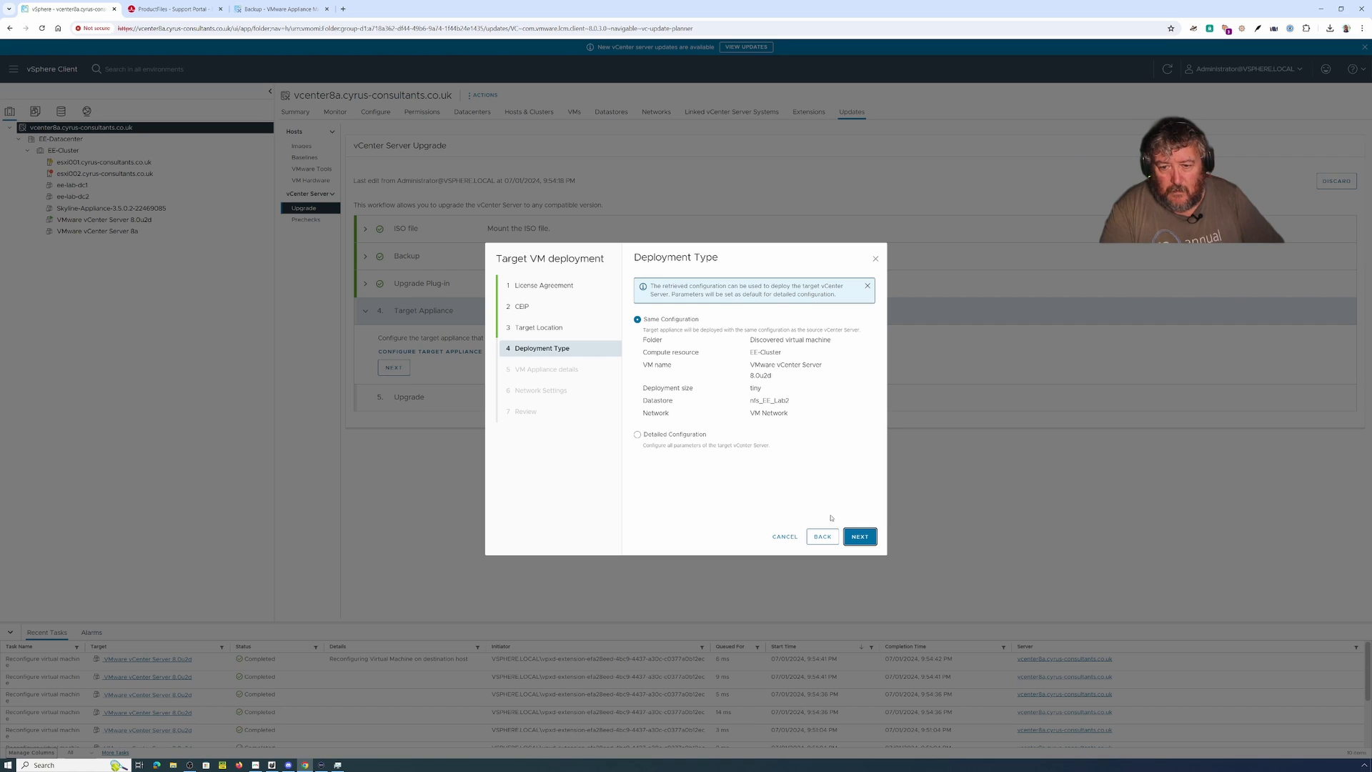
pyautogui.click(860, 536)
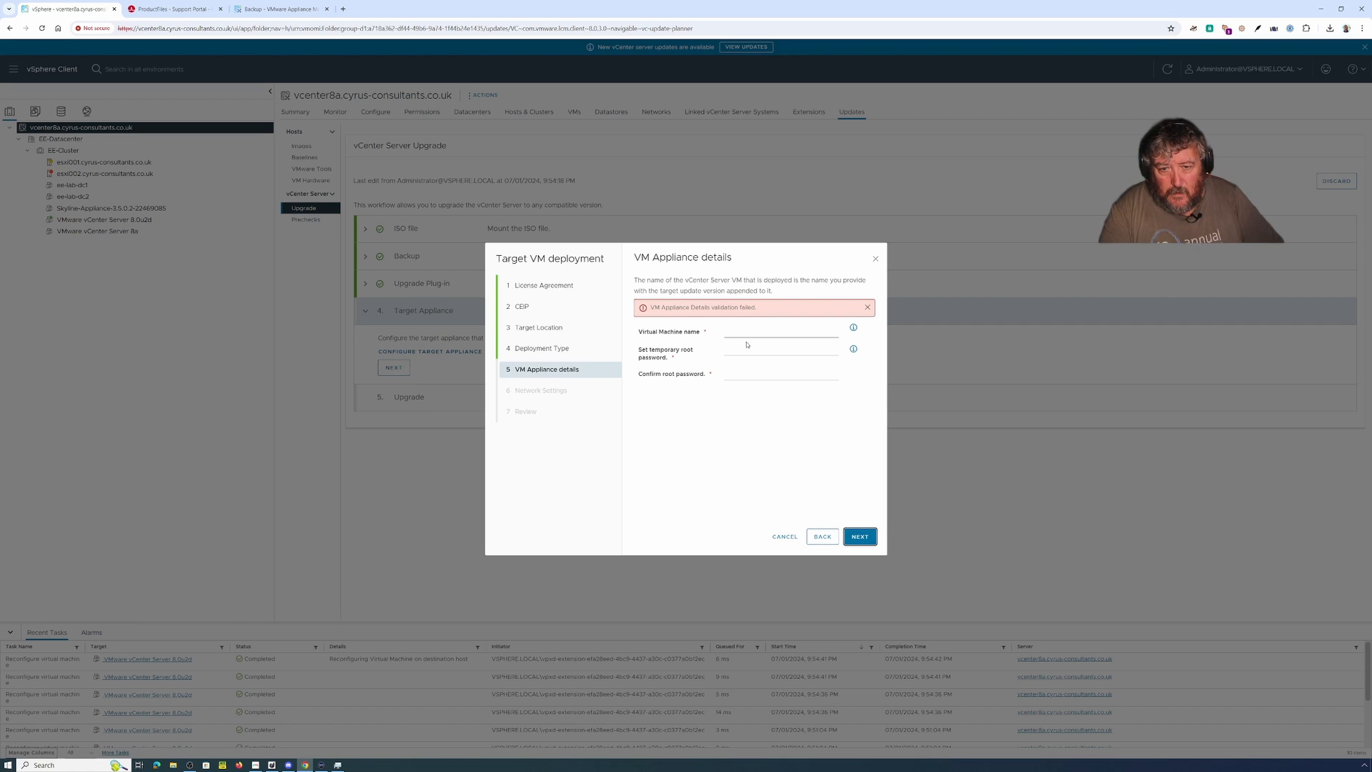
# - Name the target virtual machine VMware vCenter Server 8.0.3 and enter and confirm its temporary root password
pyautogui.click(745, 332)
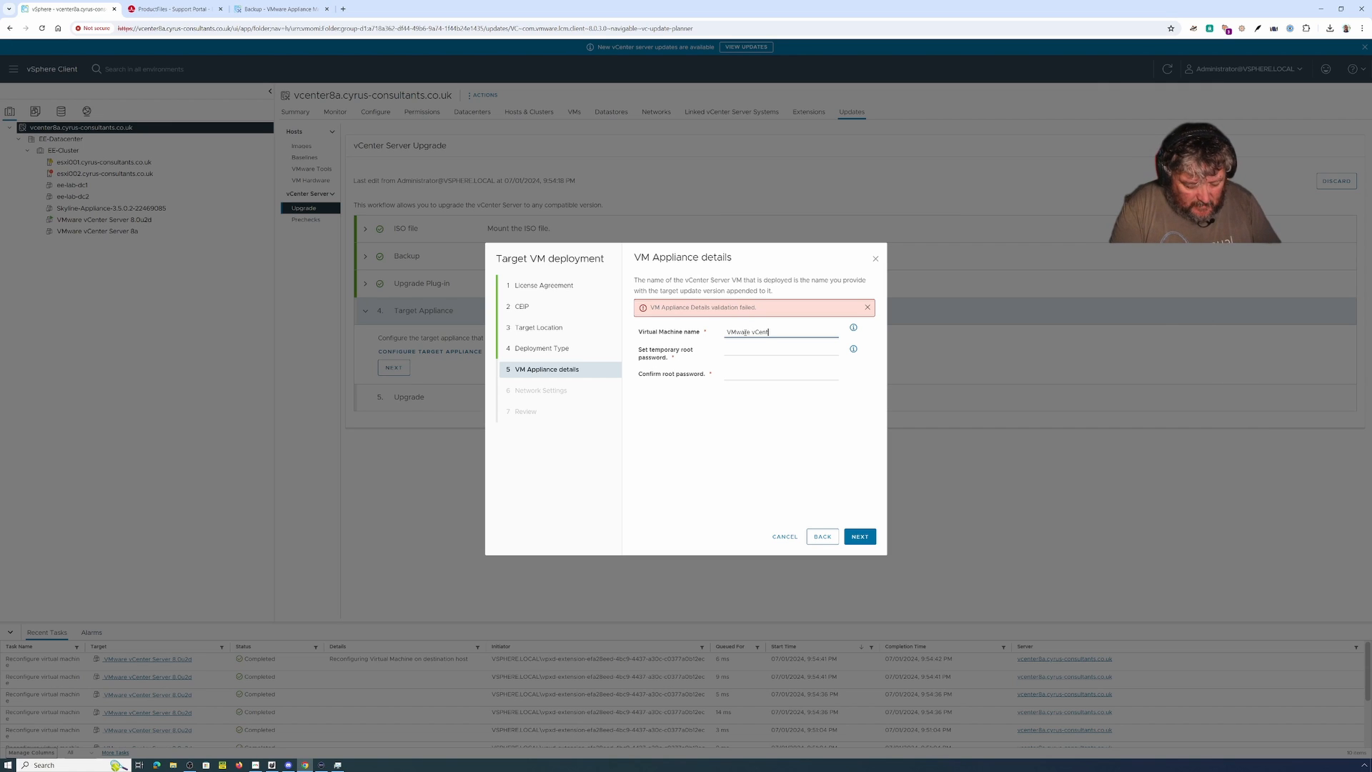
pyautogui.write('VMware vCenter')
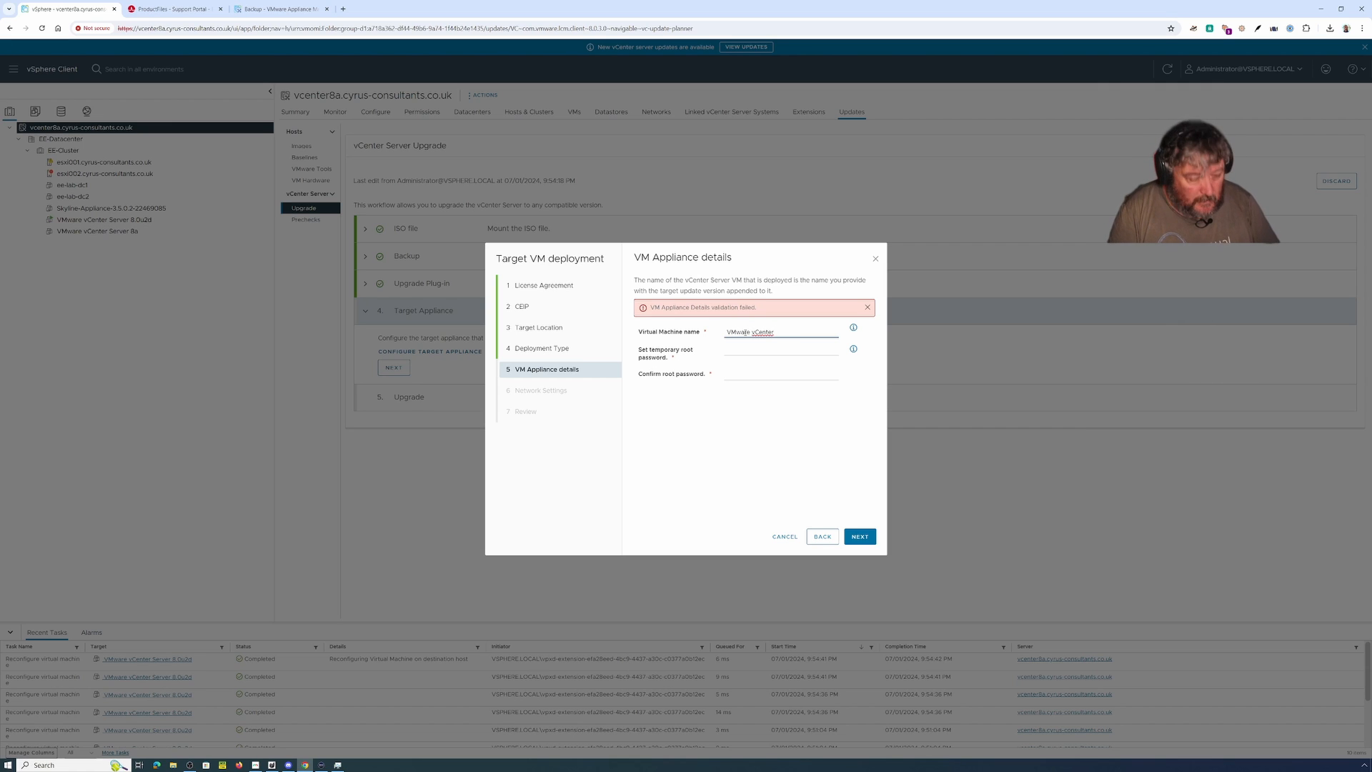
pyautogui.write(' Server')
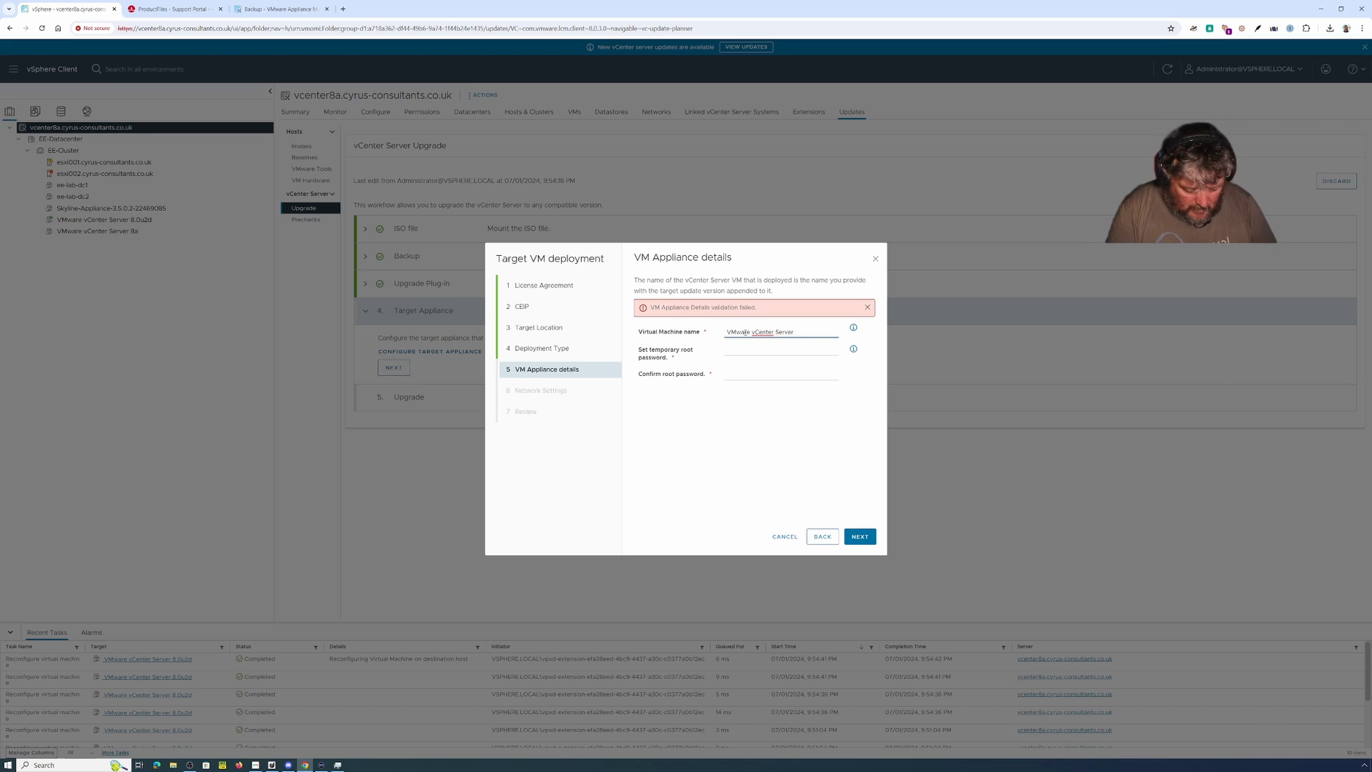
pyautogui.write(' 8.0.3')
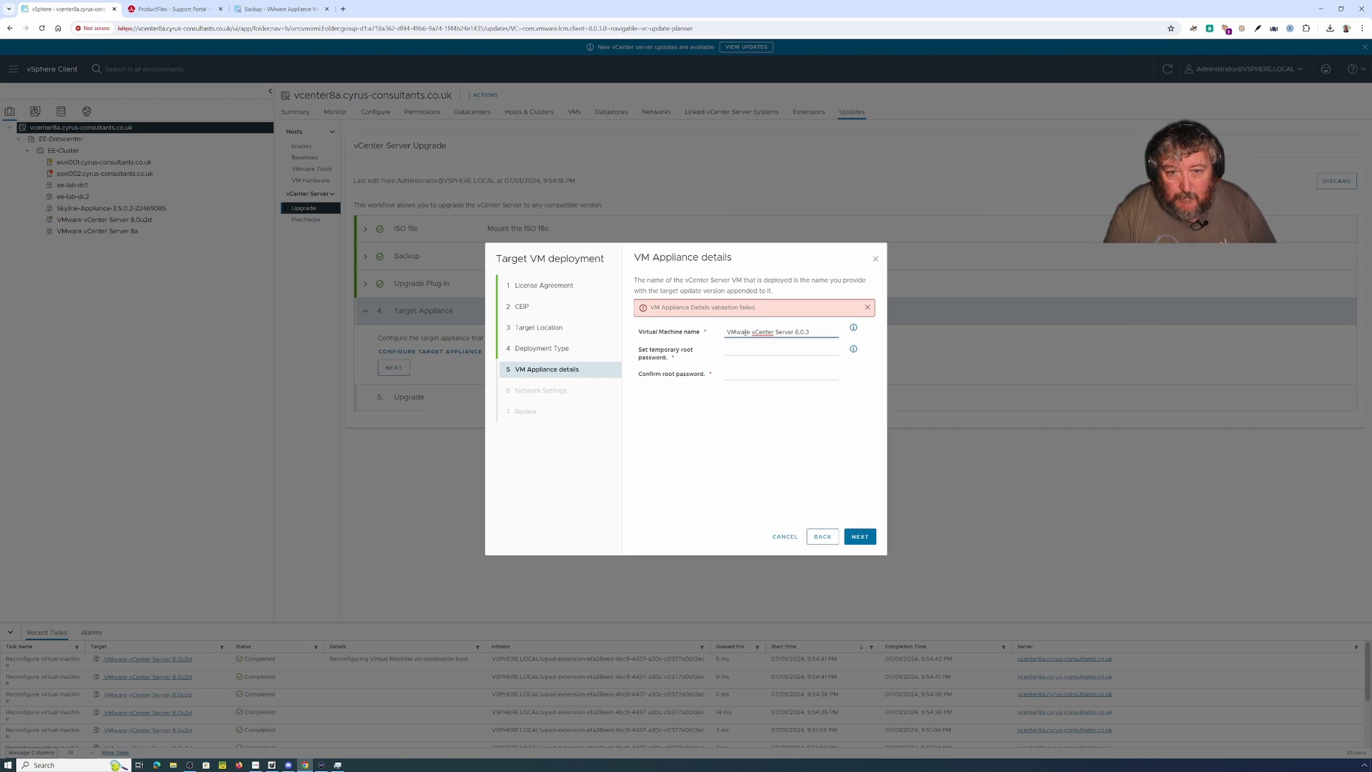
pyautogui.click(745, 353)
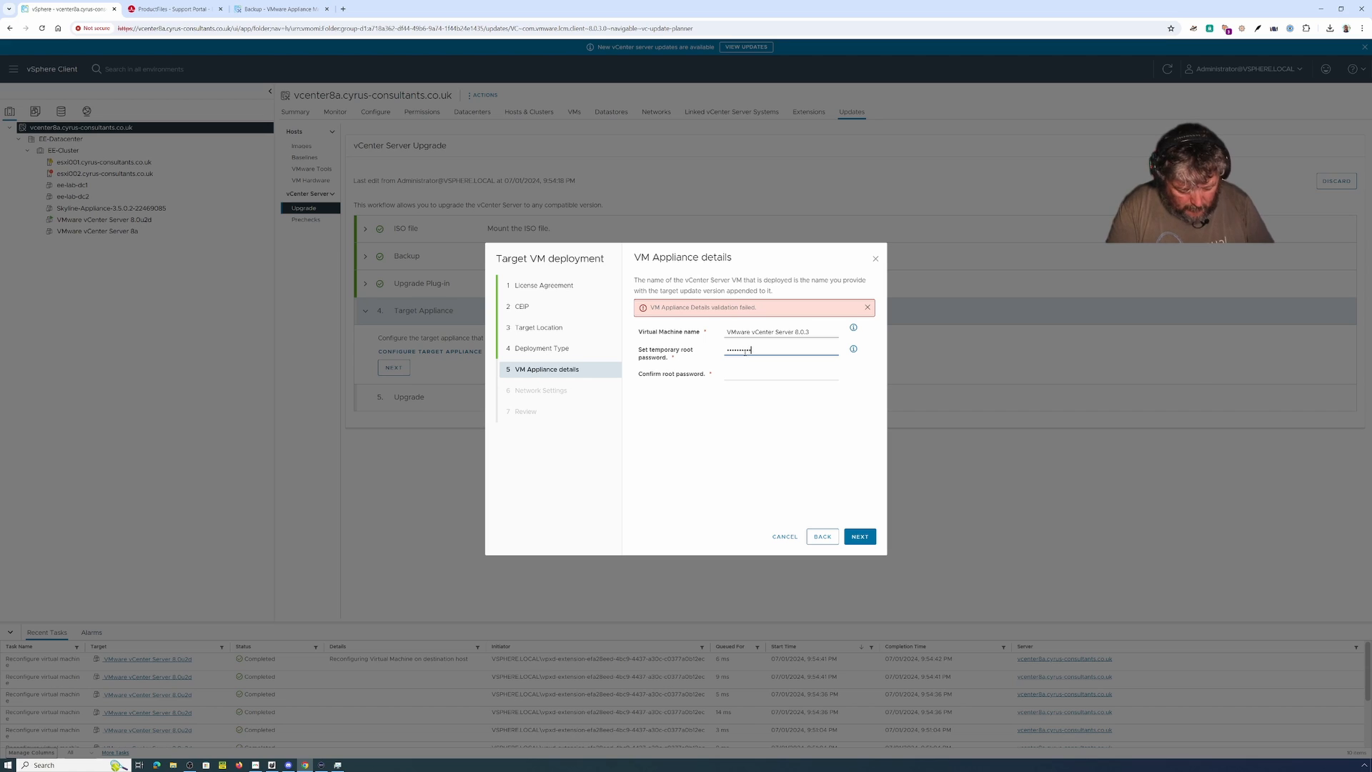
pyautogui.click(760, 373)
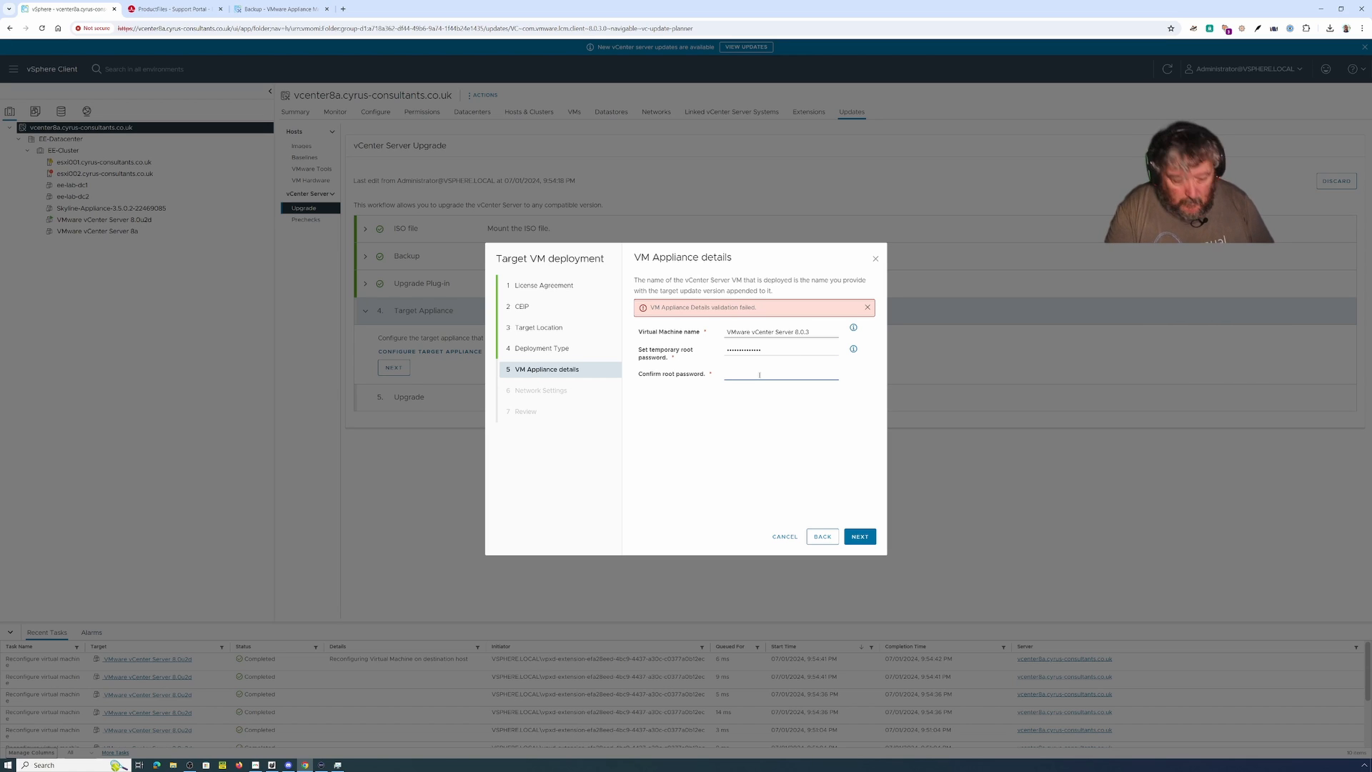
pyautogui.write('•••••••••')
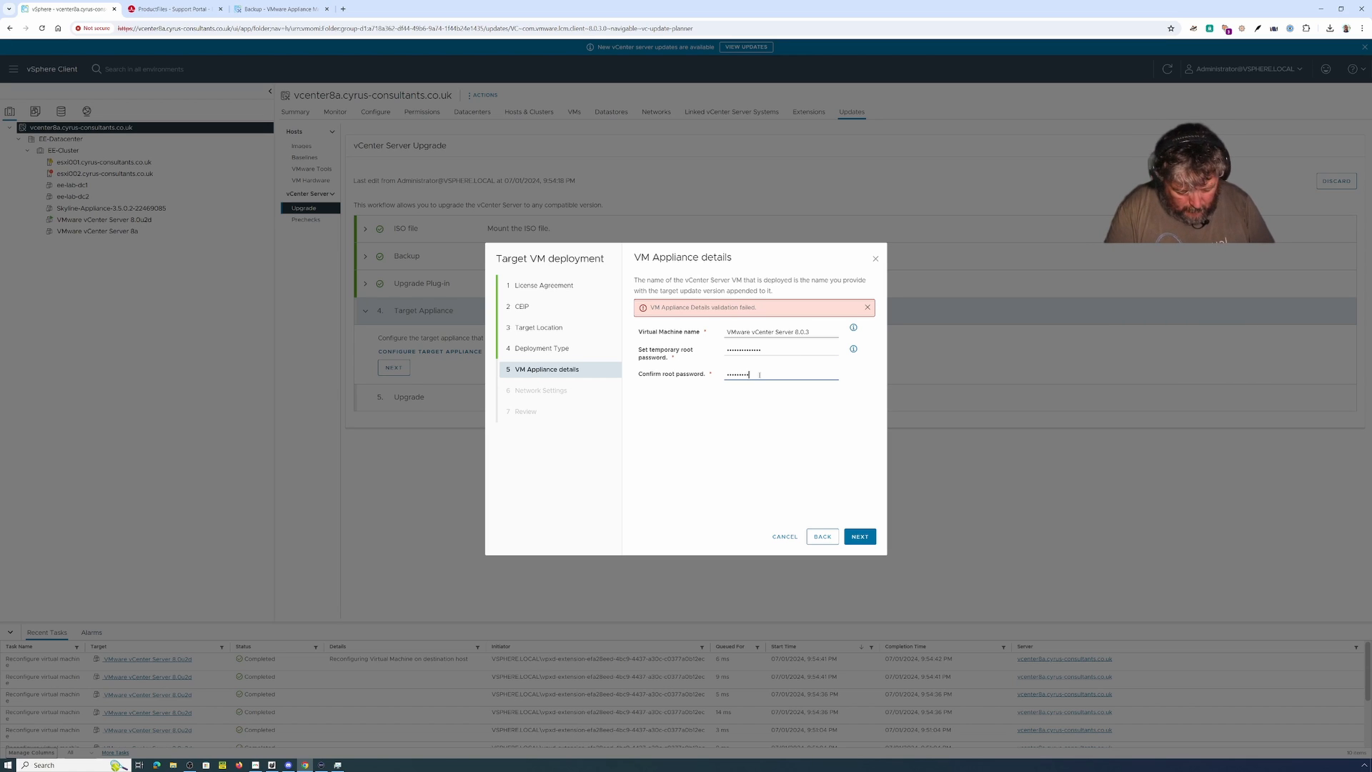
pyautogui.click(860, 537)
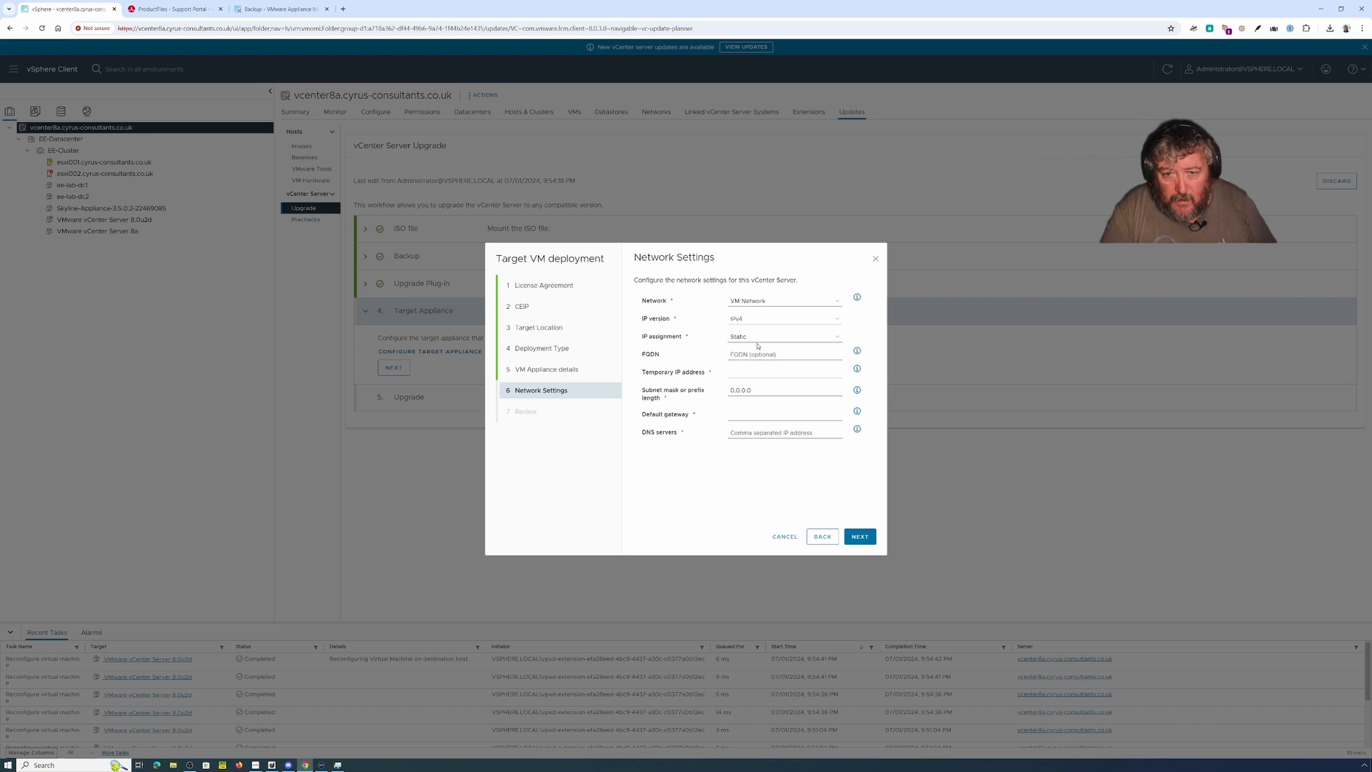
# - Set the target appliance's temporary IP address to 192.168.182.139 and its subnet mask to 255.255.255.0
pyautogui.click(748, 370)
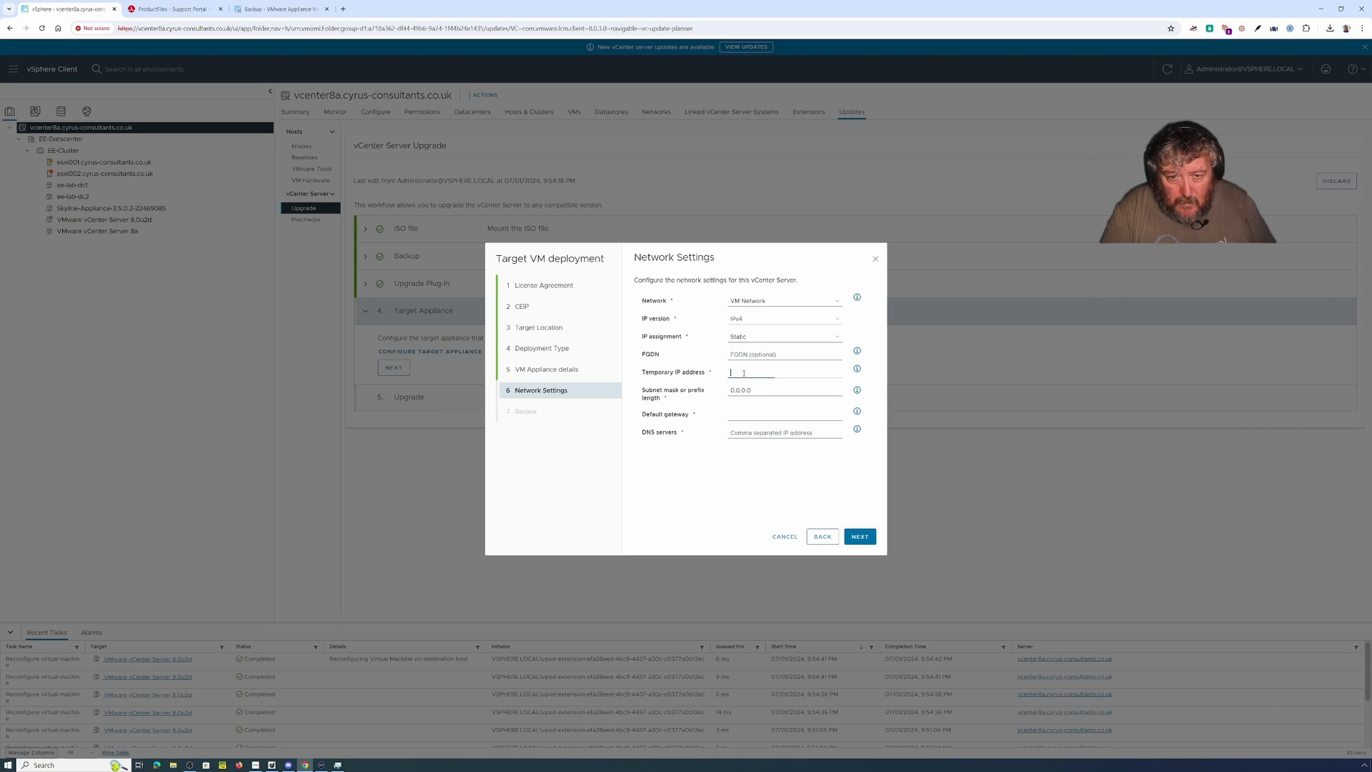
pyautogui.write('14')
pyautogui.press('BackSpace')
pyautogui.press('BackSpace')
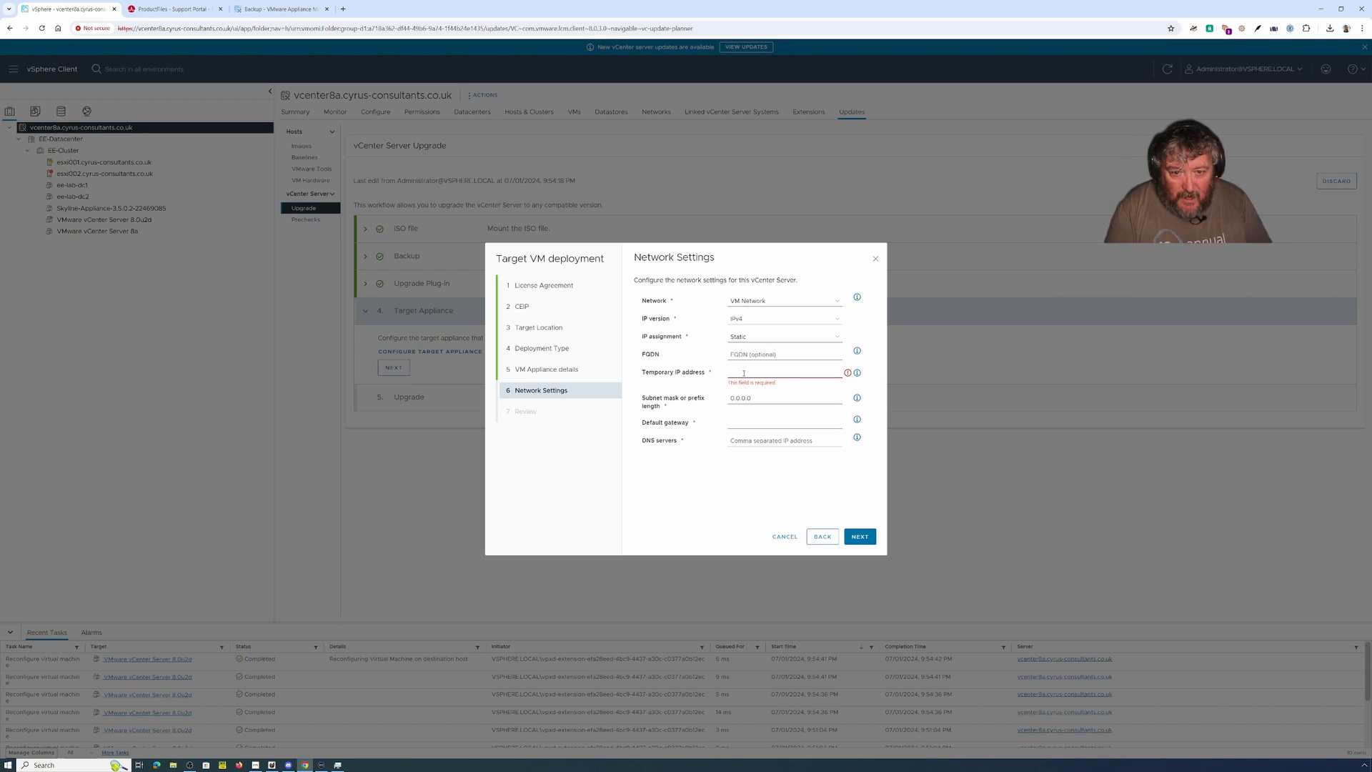
pyautogui.write('192.168')
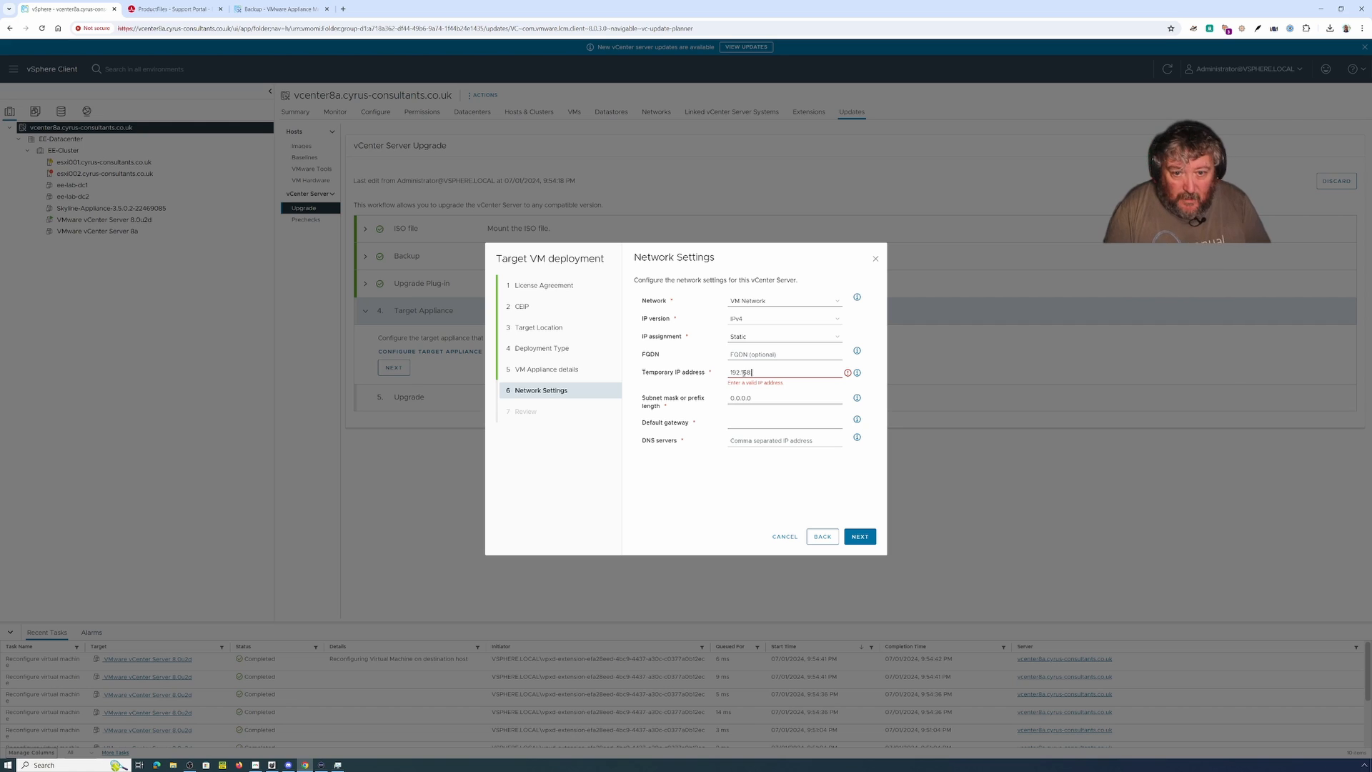
pyautogui.write('.182.139')
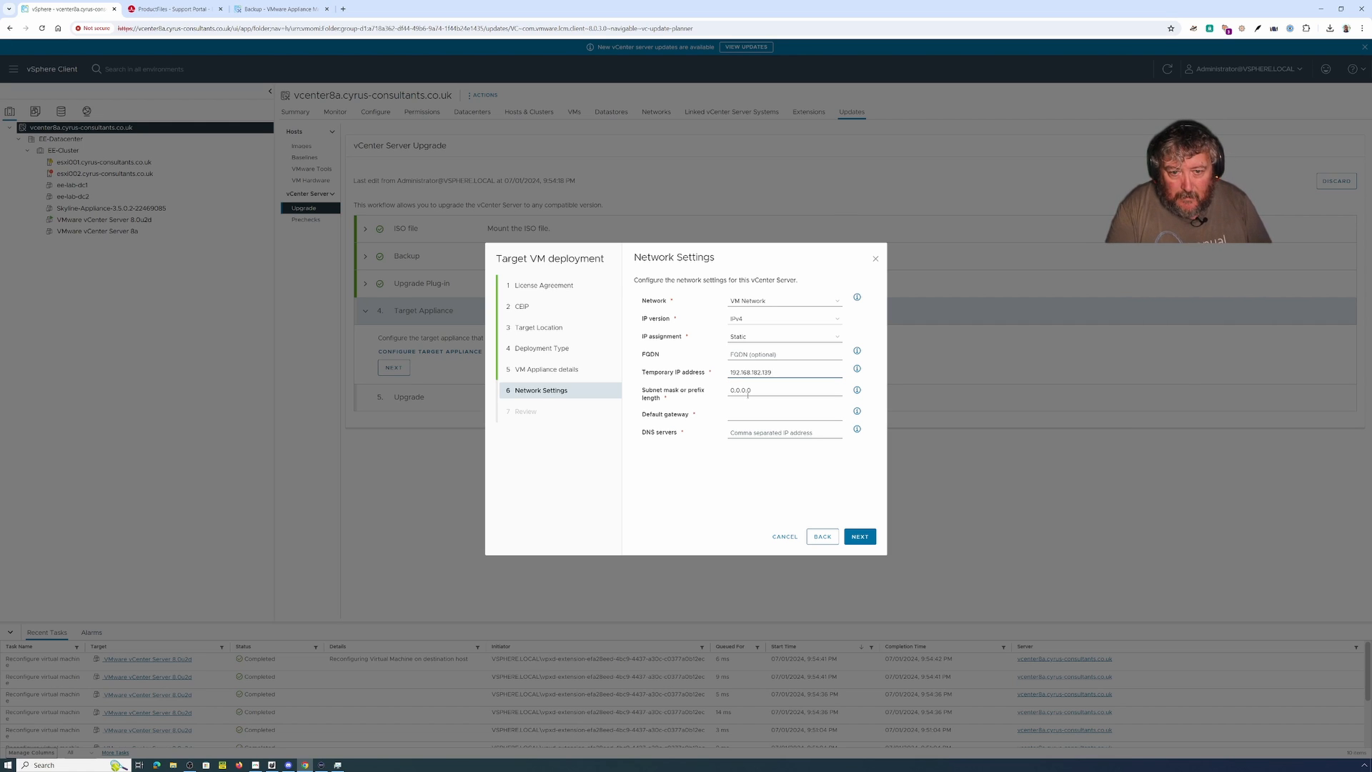
pyautogui.moveTo(766, 392); pyautogui.dragTo(677, 389)
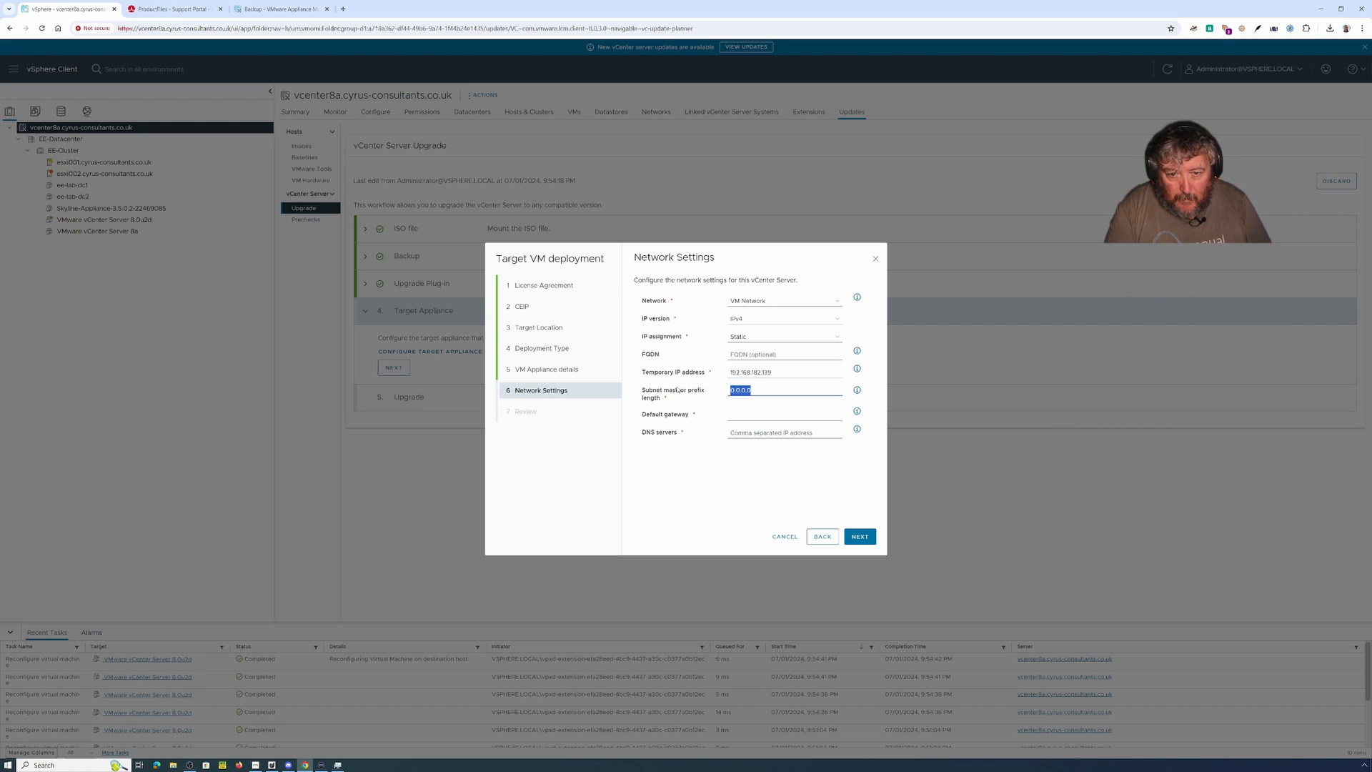
pyautogui.write('255.25')
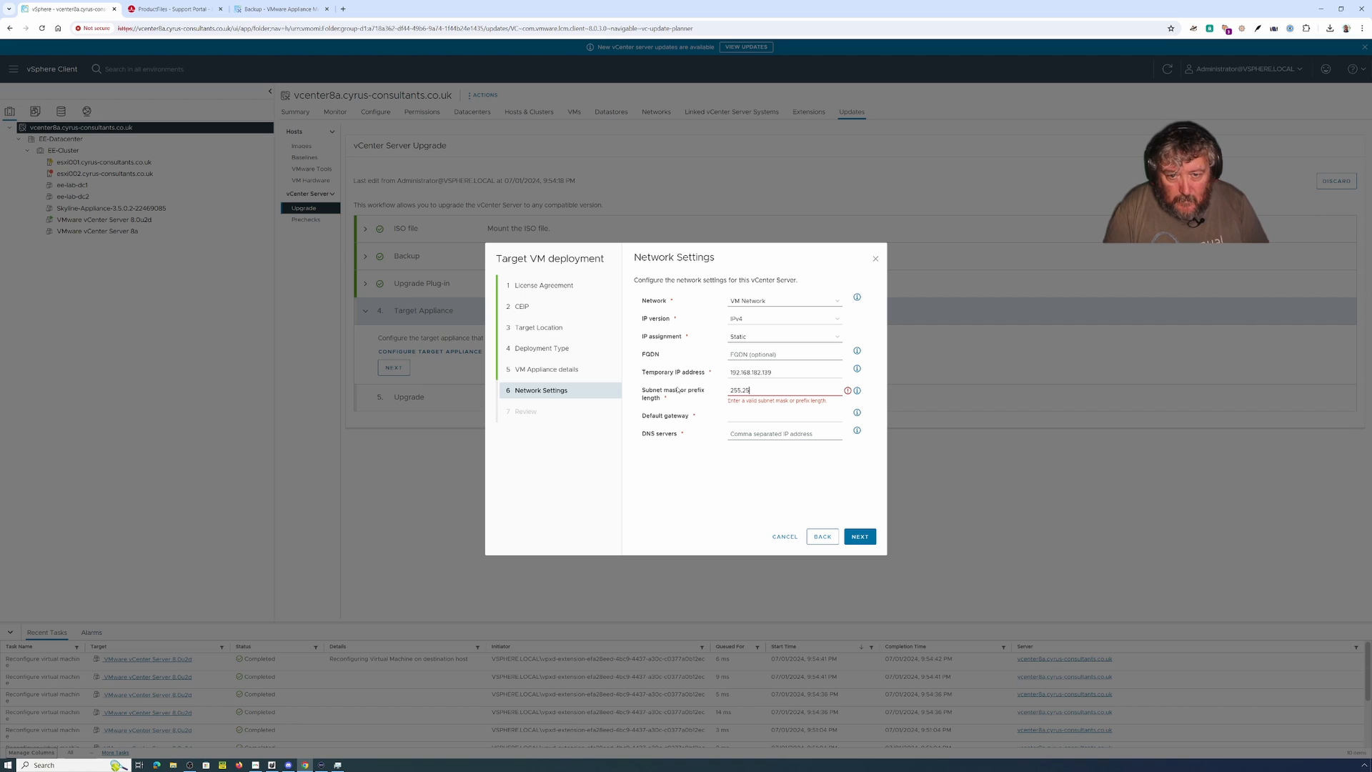
pyautogui.write('5.255.0')
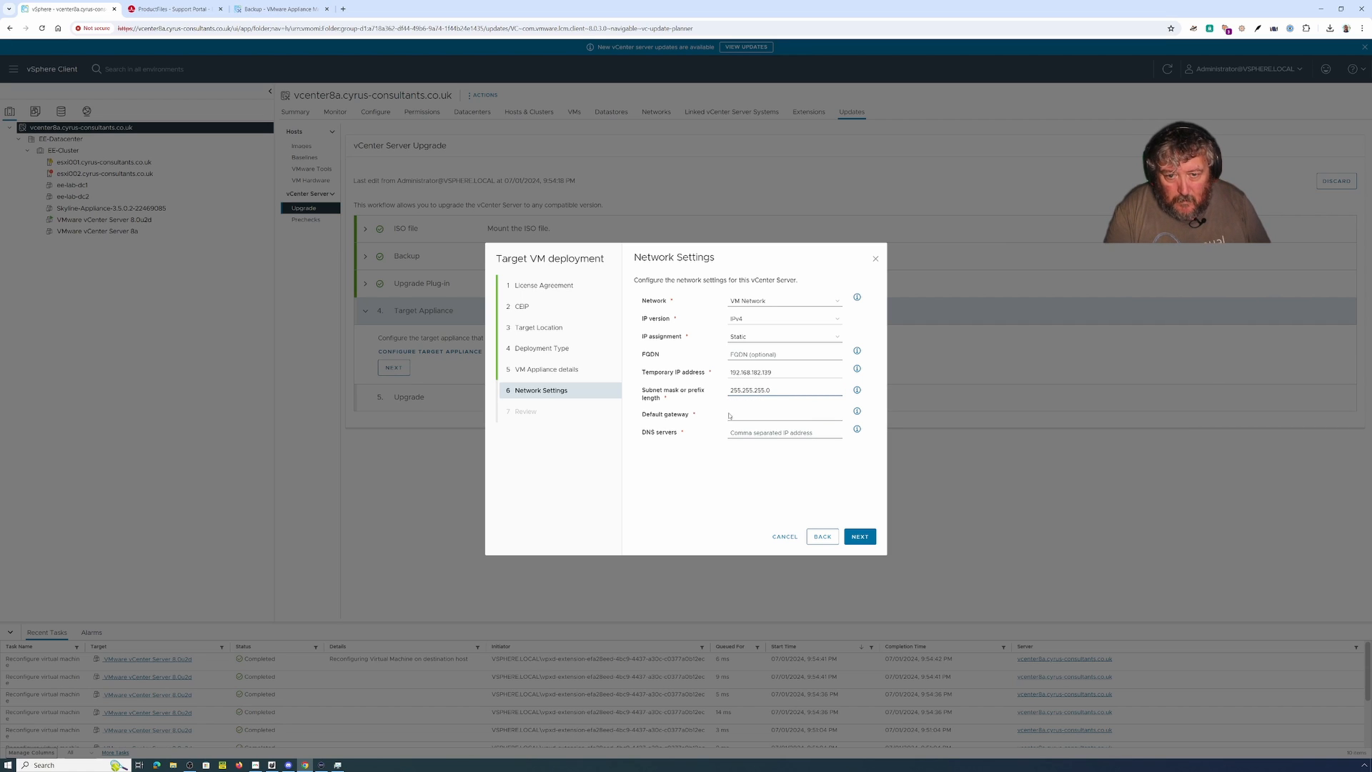
# - Set the default gateway to 192.168.182.1 and the DNS servers to 141.245.138.112,141.245.138.113 in the target appliance's network settings
pyautogui.click(730, 415)
pyautogui.write('192.1')
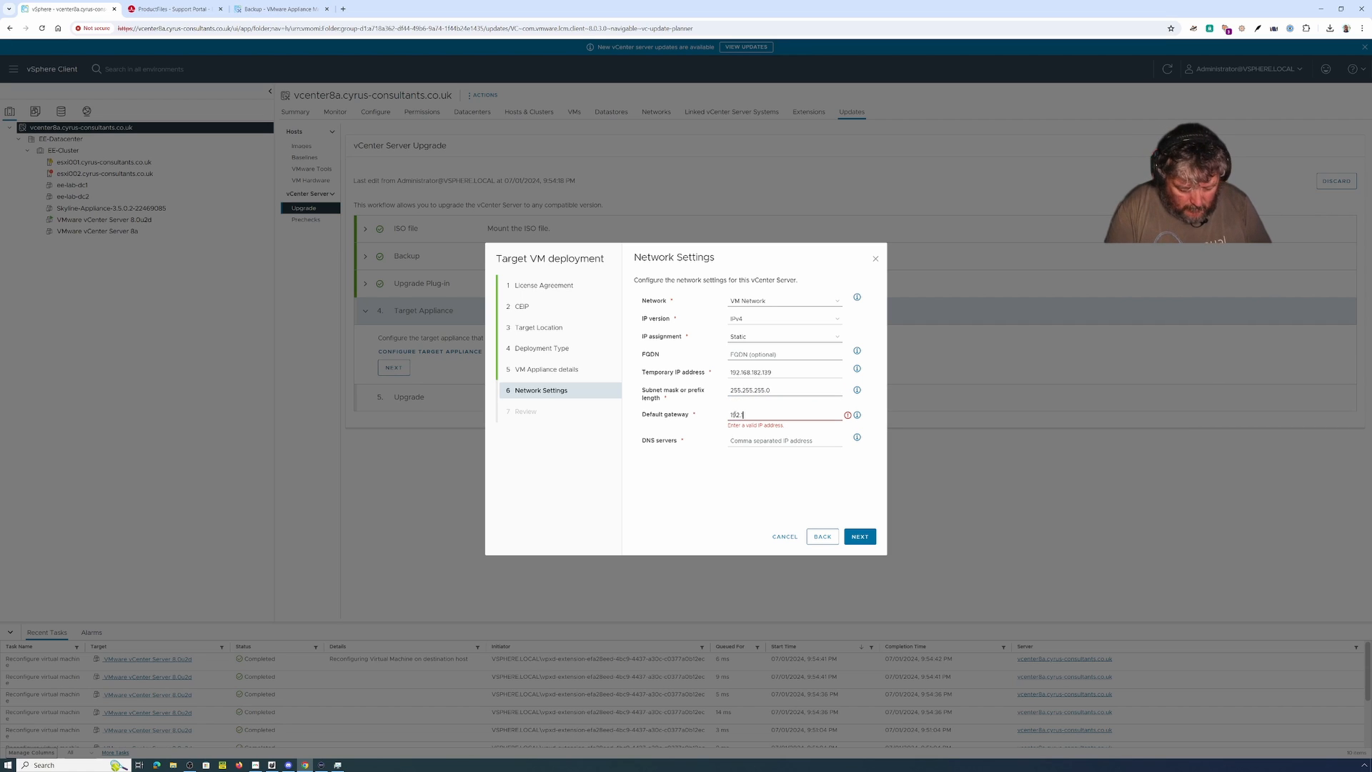
pyautogui.write('68.182.1')
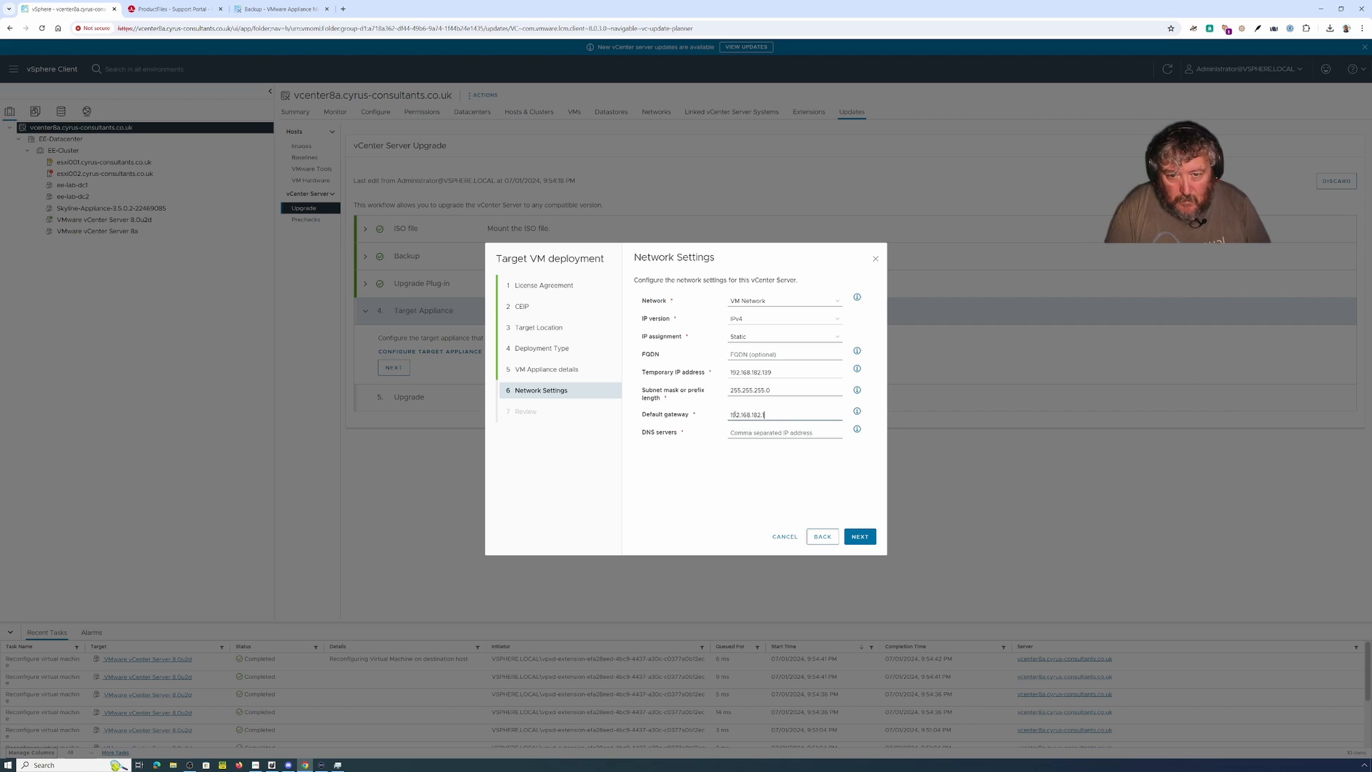
pyautogui.click(749, 432)
pyautogui.write('141.24')
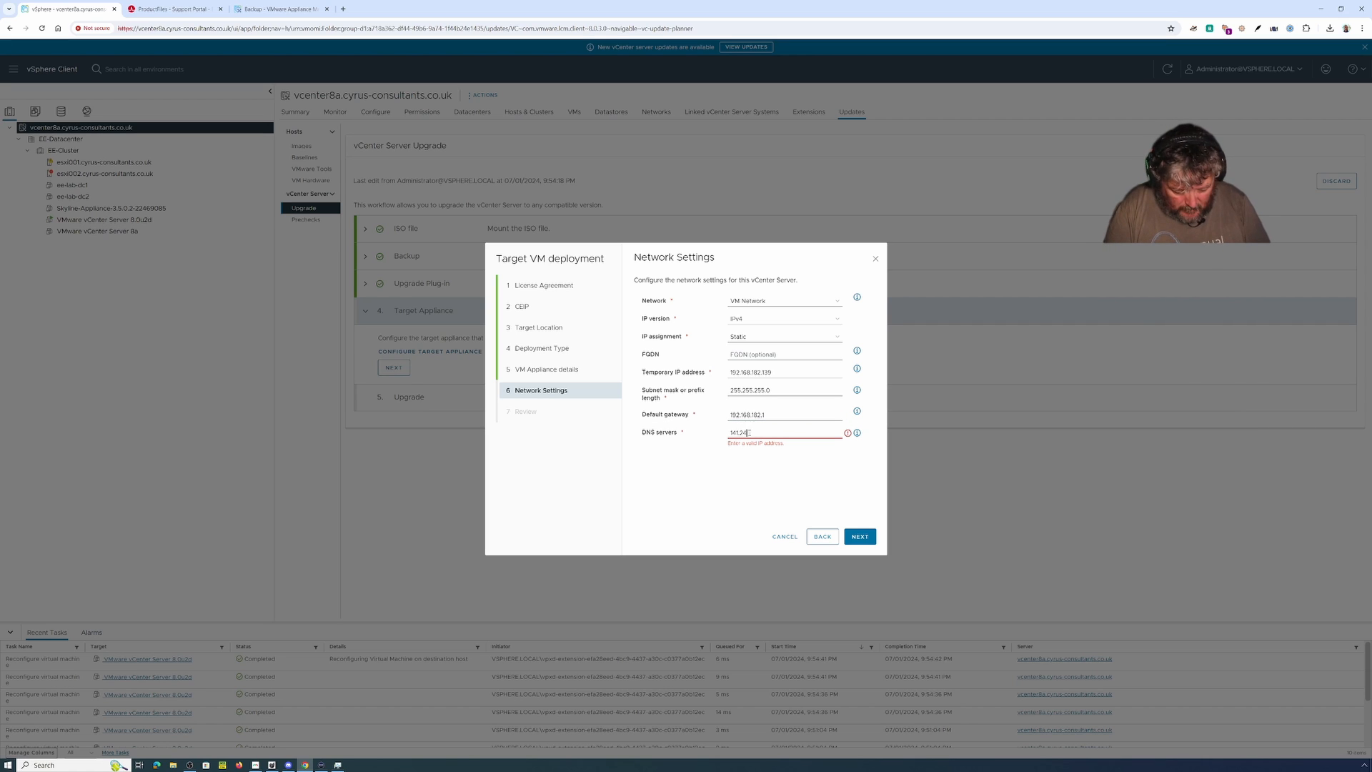
pyautogui.write('5.138.112.1')
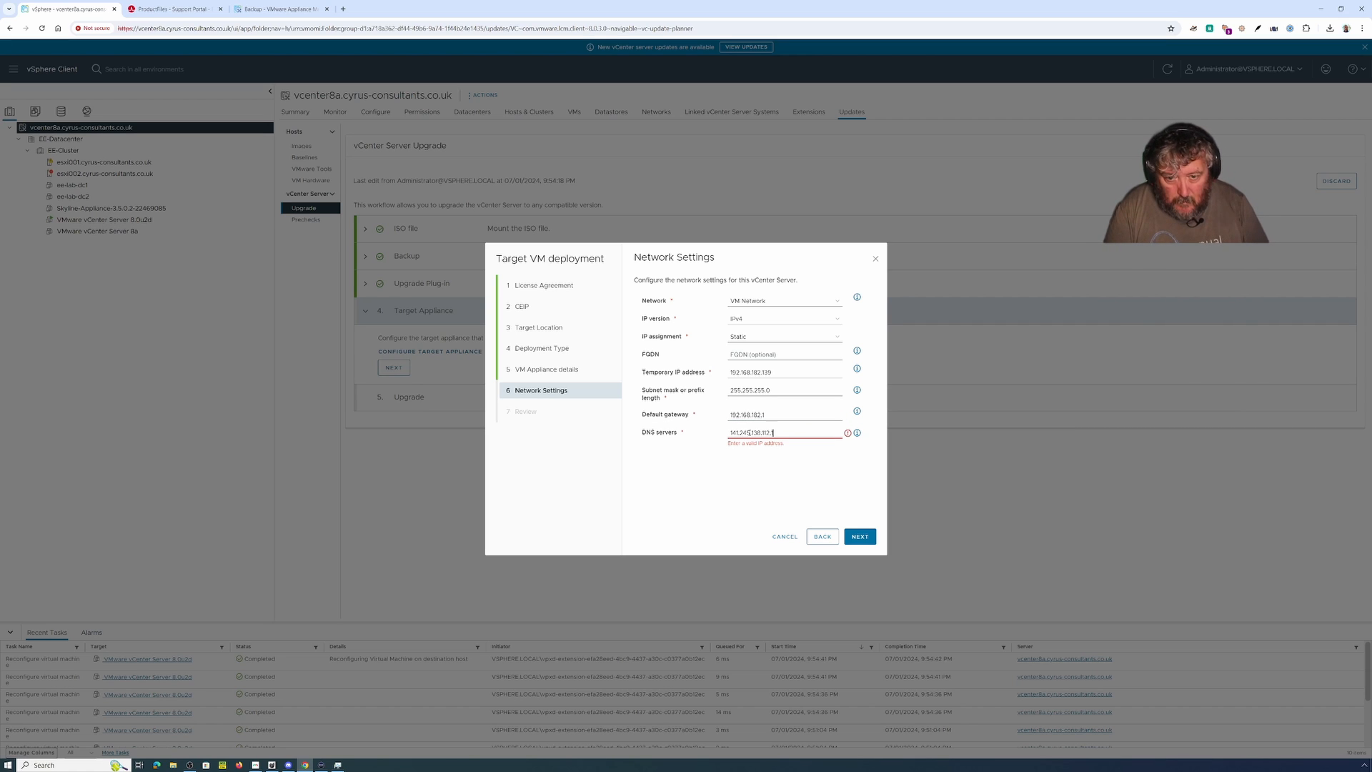
pyautogui.write('41.245.138')
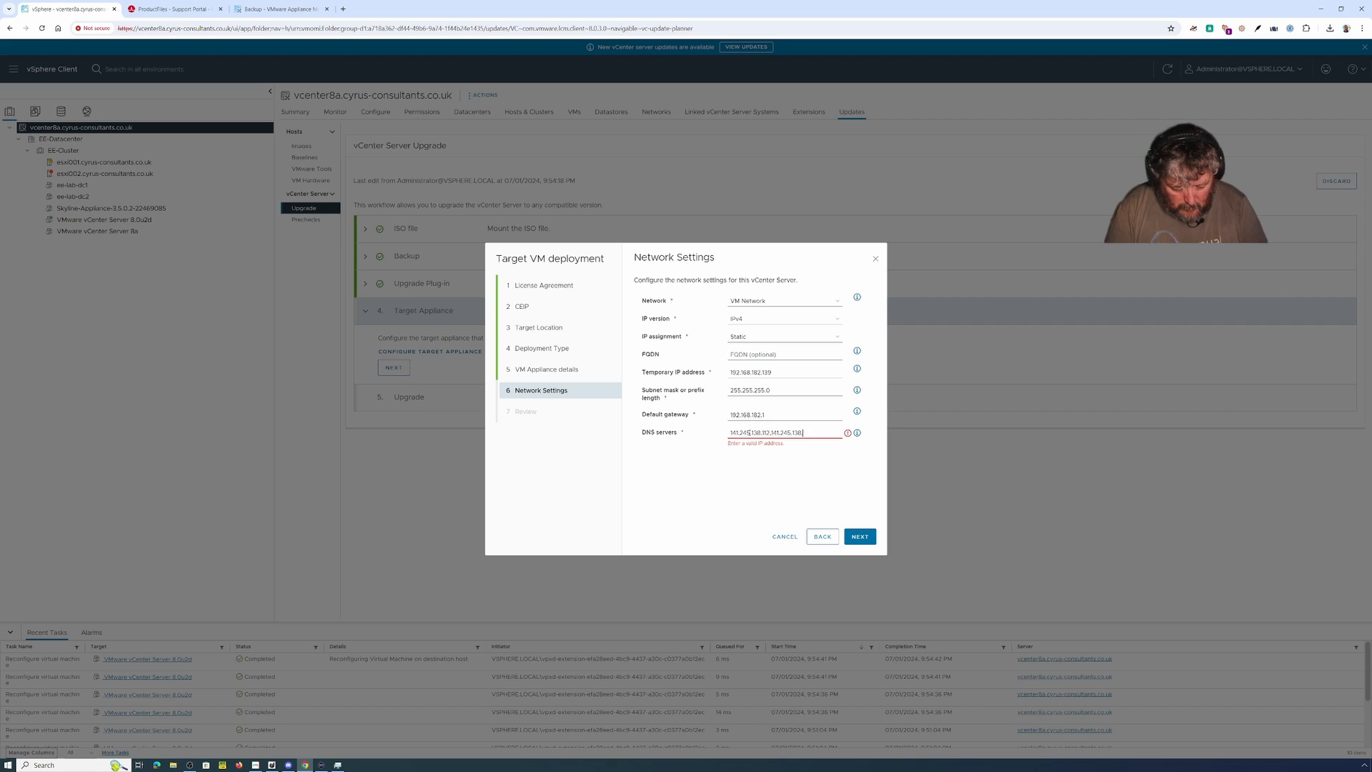
pyautogui.write('.113')
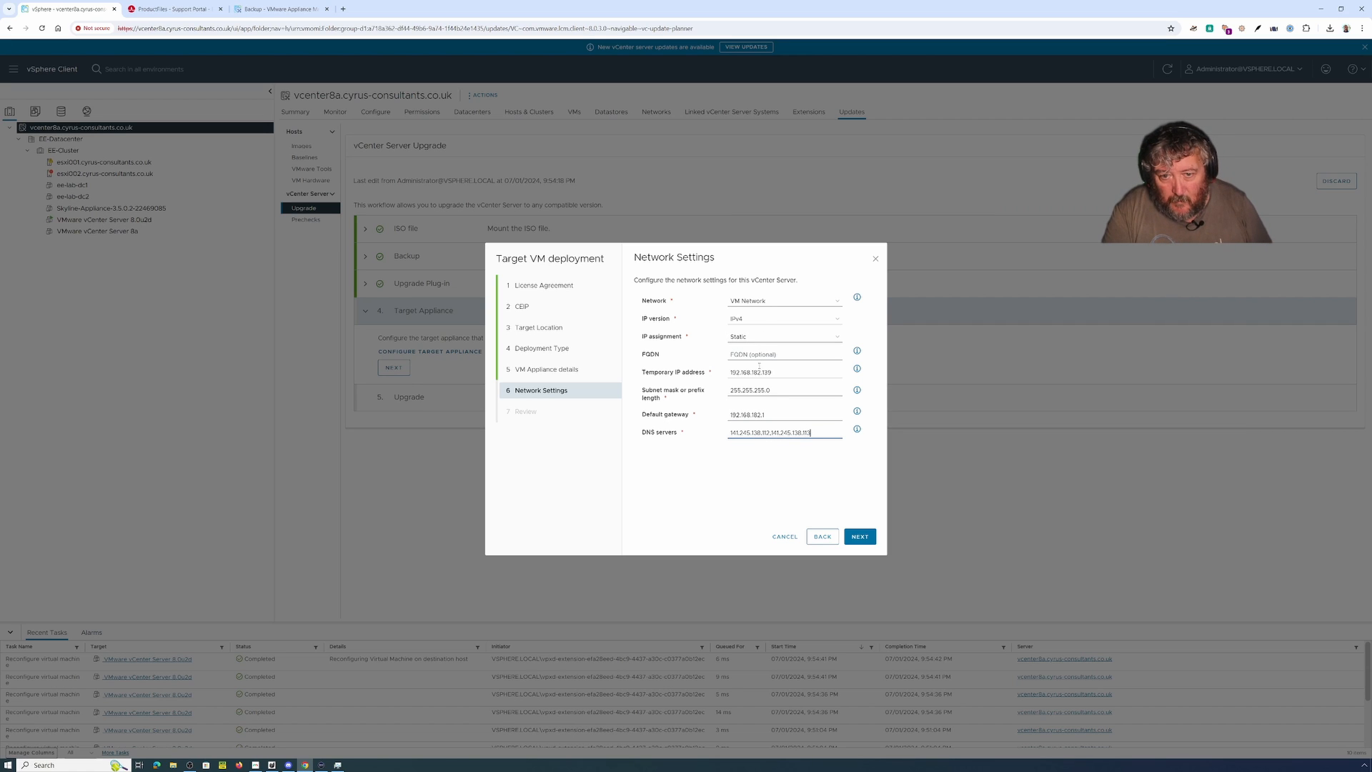
# - Set the target appliance's FQDN to holibobs.cyrus-consultants.co.uk and complete the target VM deployment configuration
pyautogui.click(776, 355)
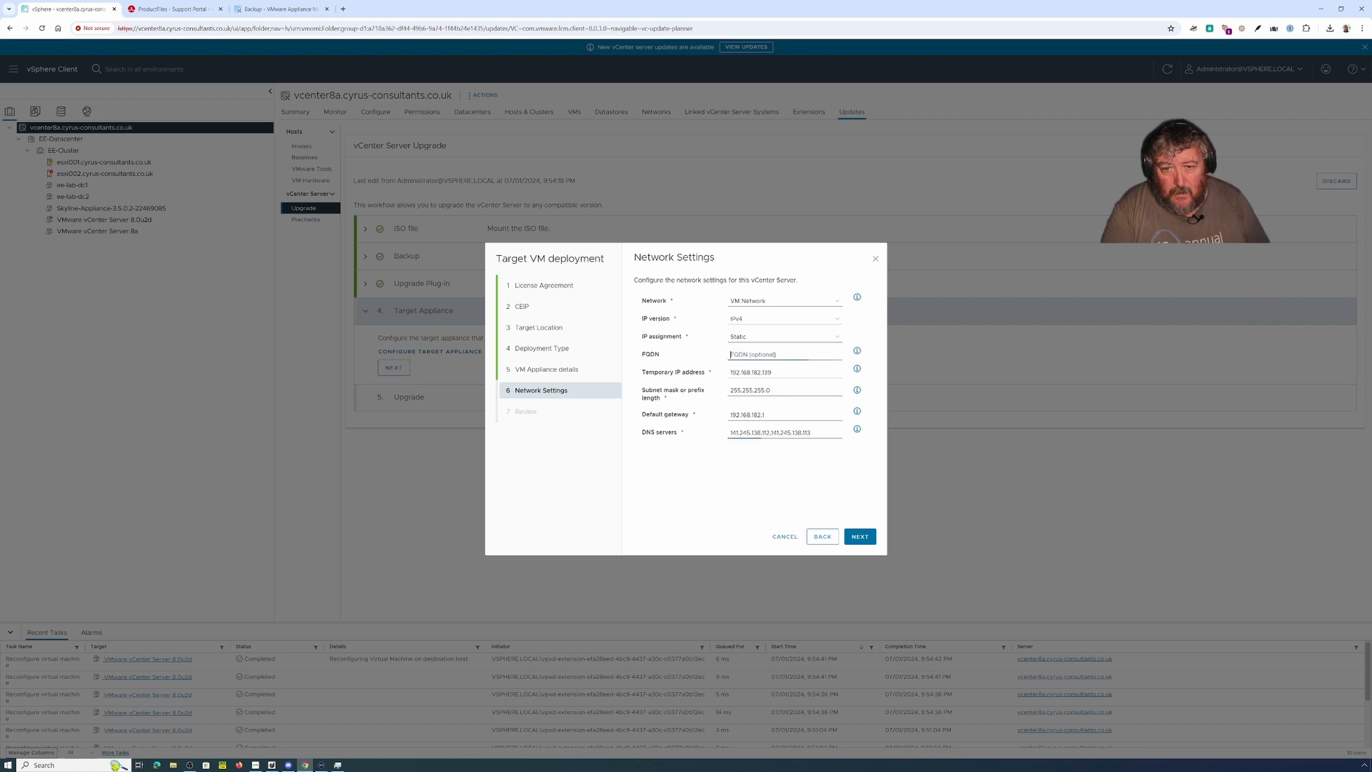
pyautogui.write('h')
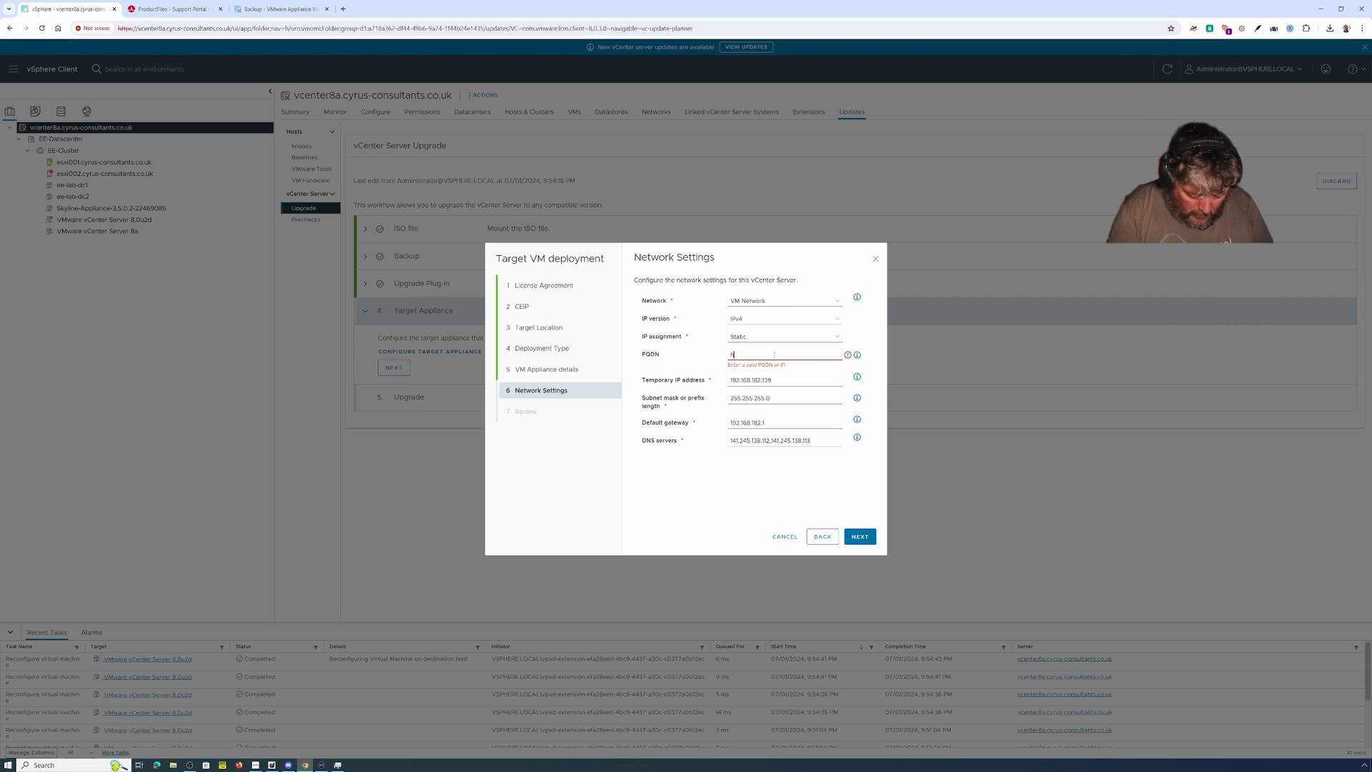
pyautogui.write('olibobs')
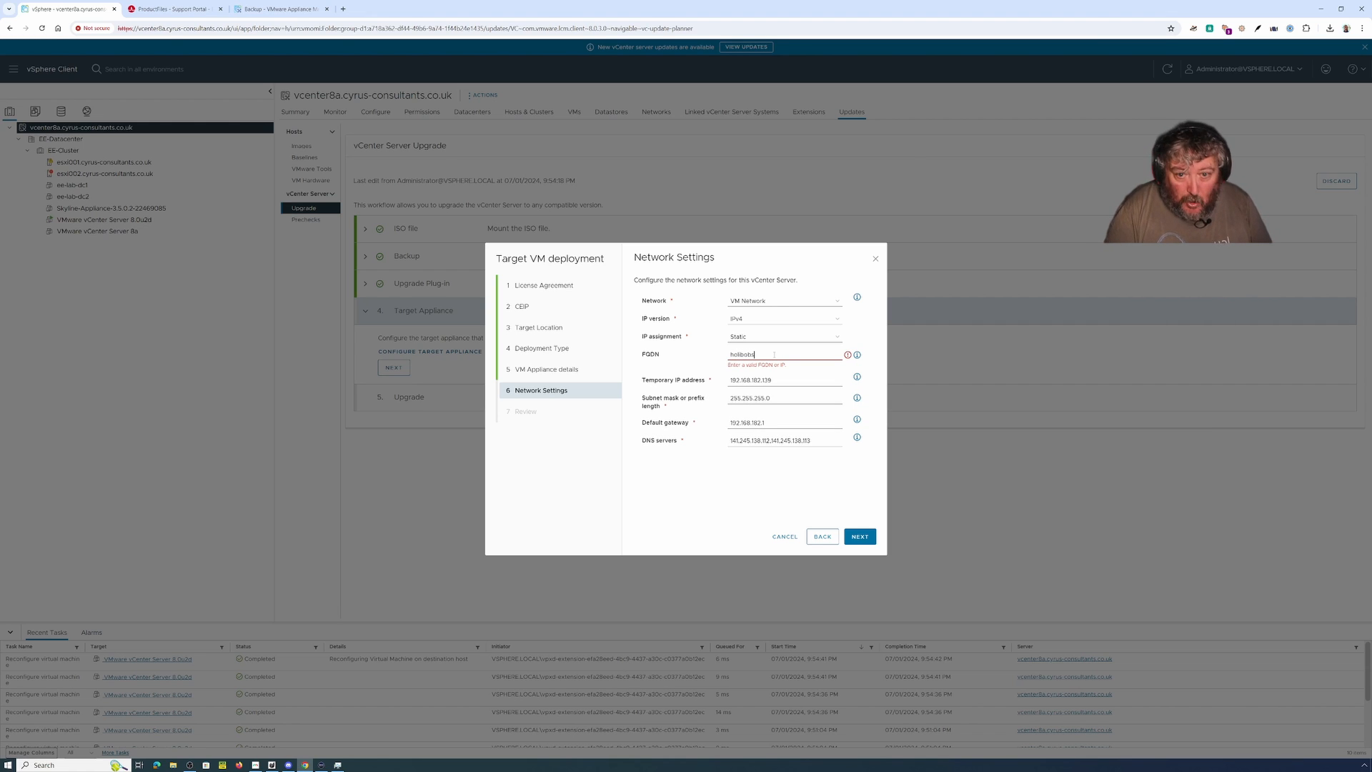
pyautogui.write('.cyrus-')
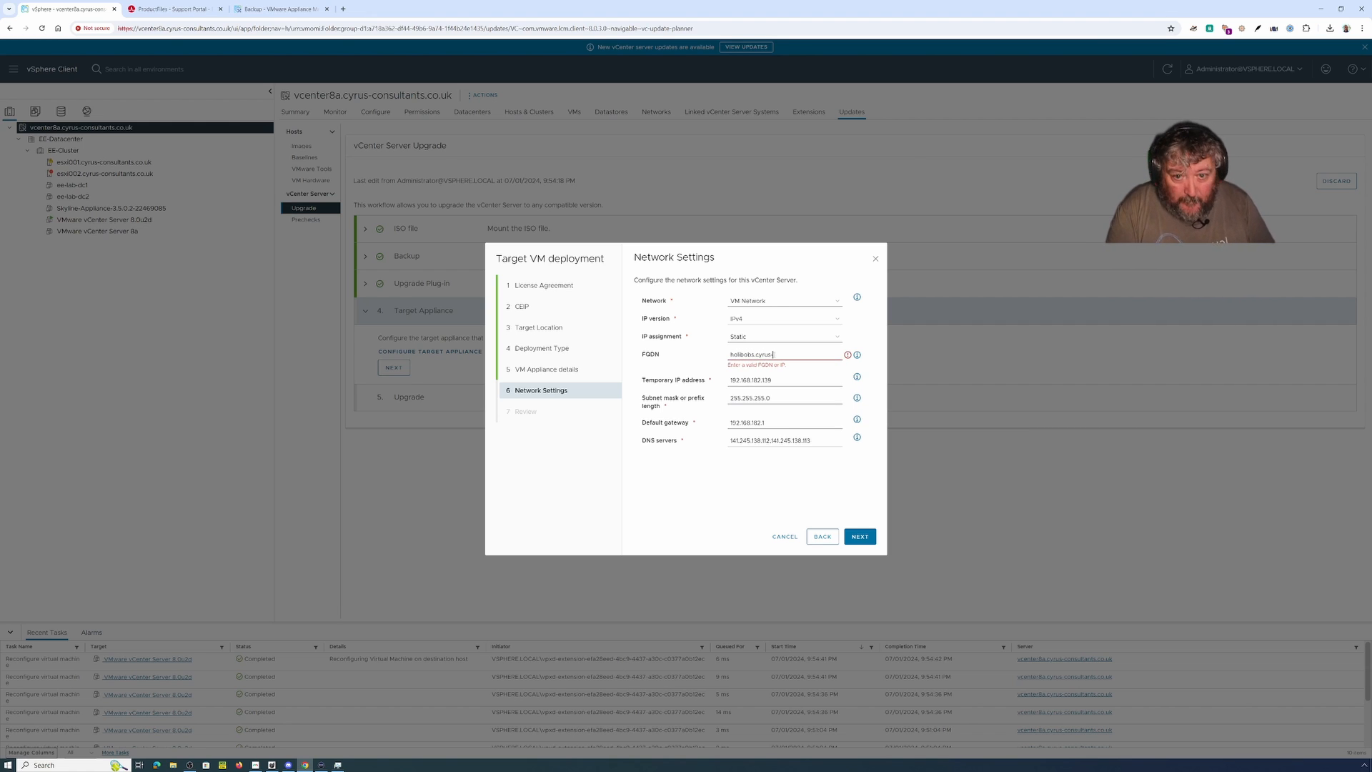
pyautogui.write('consultant')
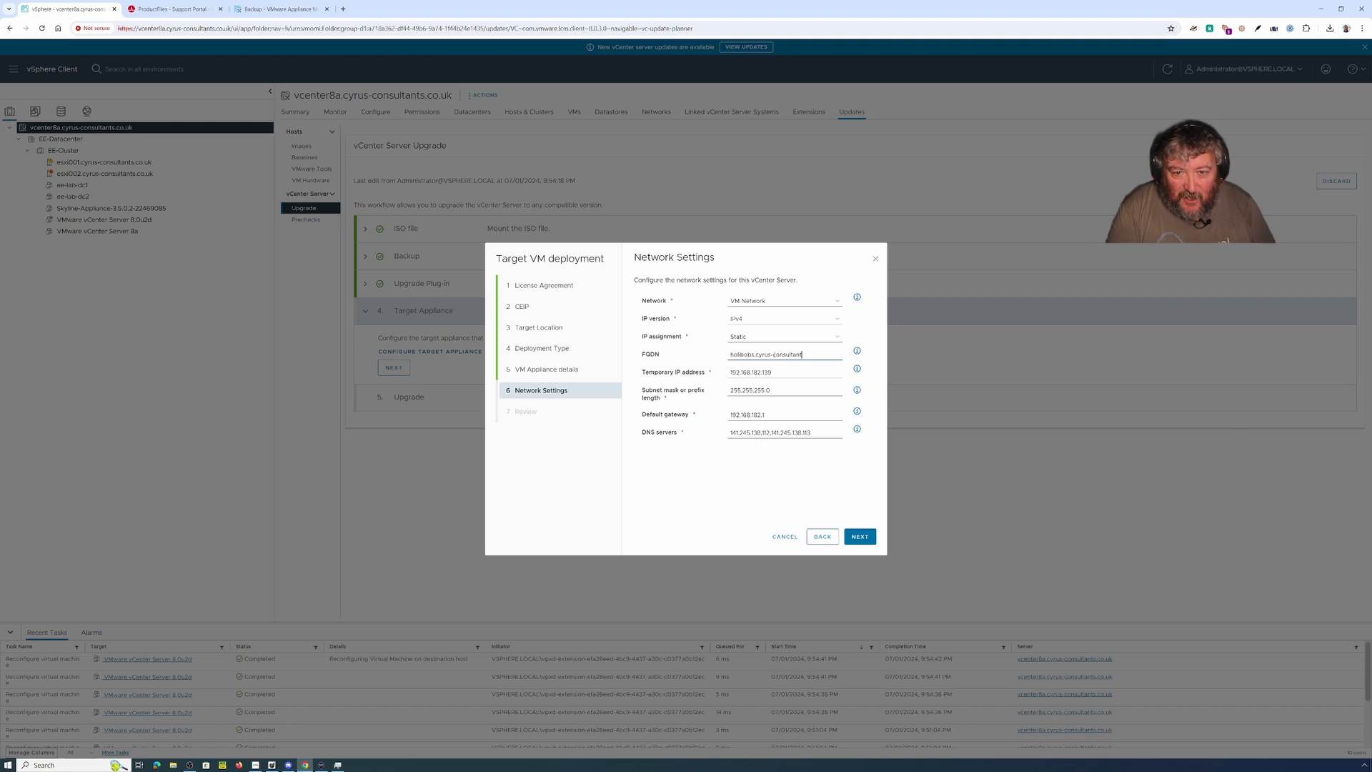
pyautogui.write('s.co.uk')
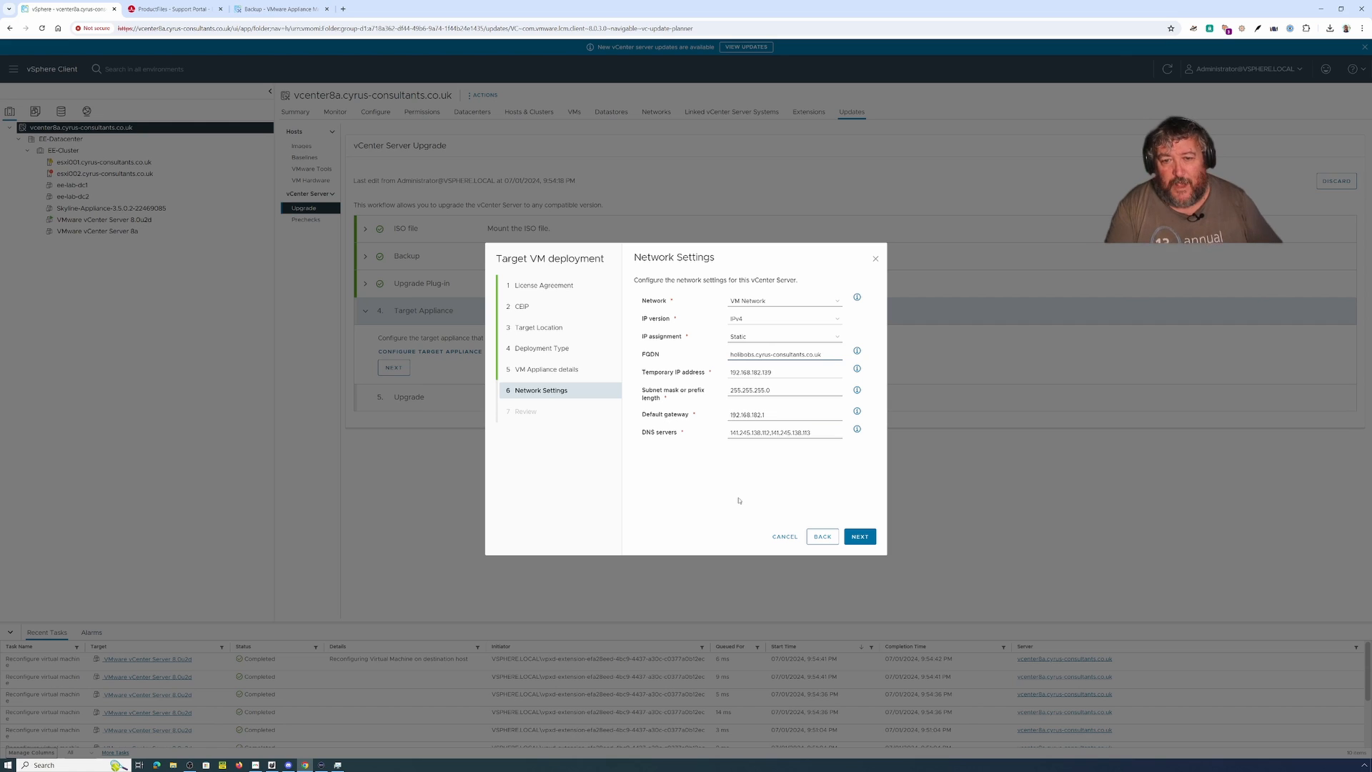
pyautogui.click(860, 538)
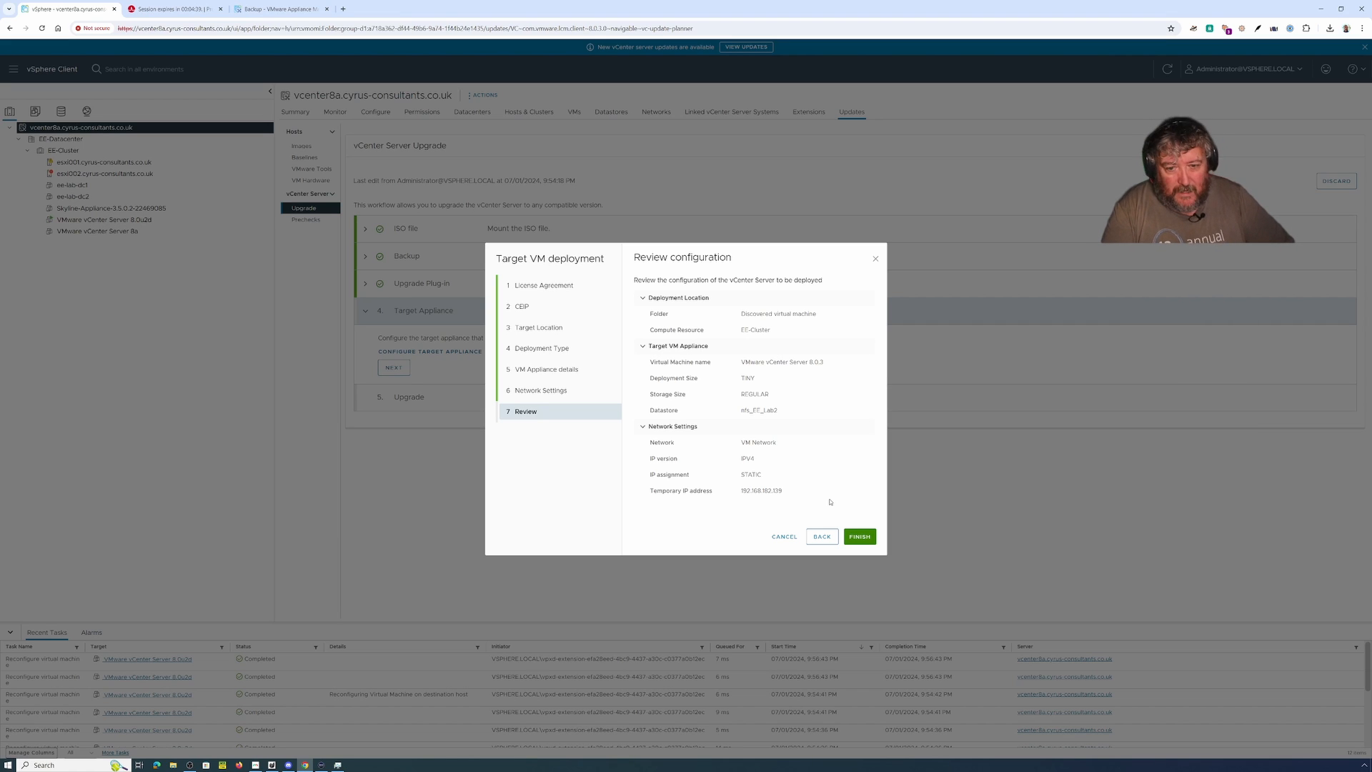
pyautogui.click(859, 537)
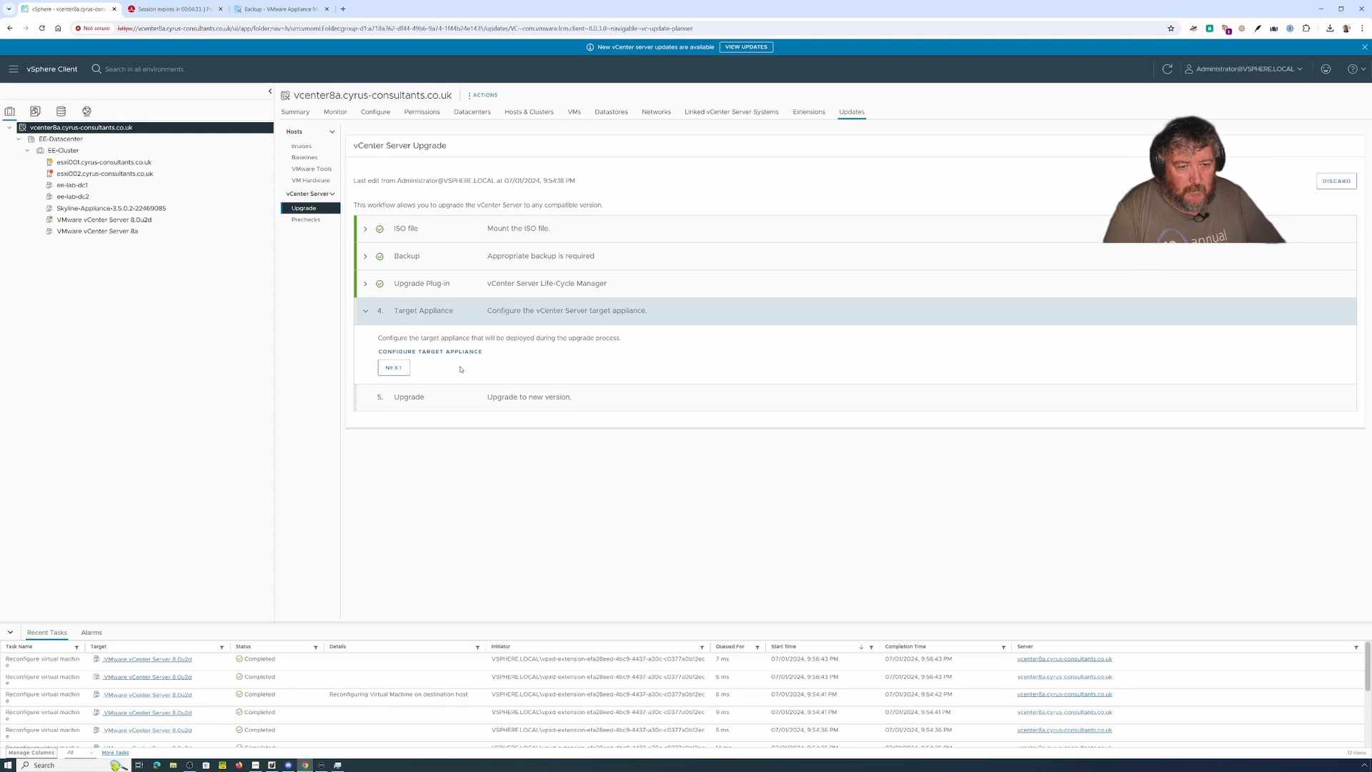
# - Proceed from the target appliance stage to the upgrade stage and start the upgrade with Manual Switchover
pyautogui.click(392, 368)
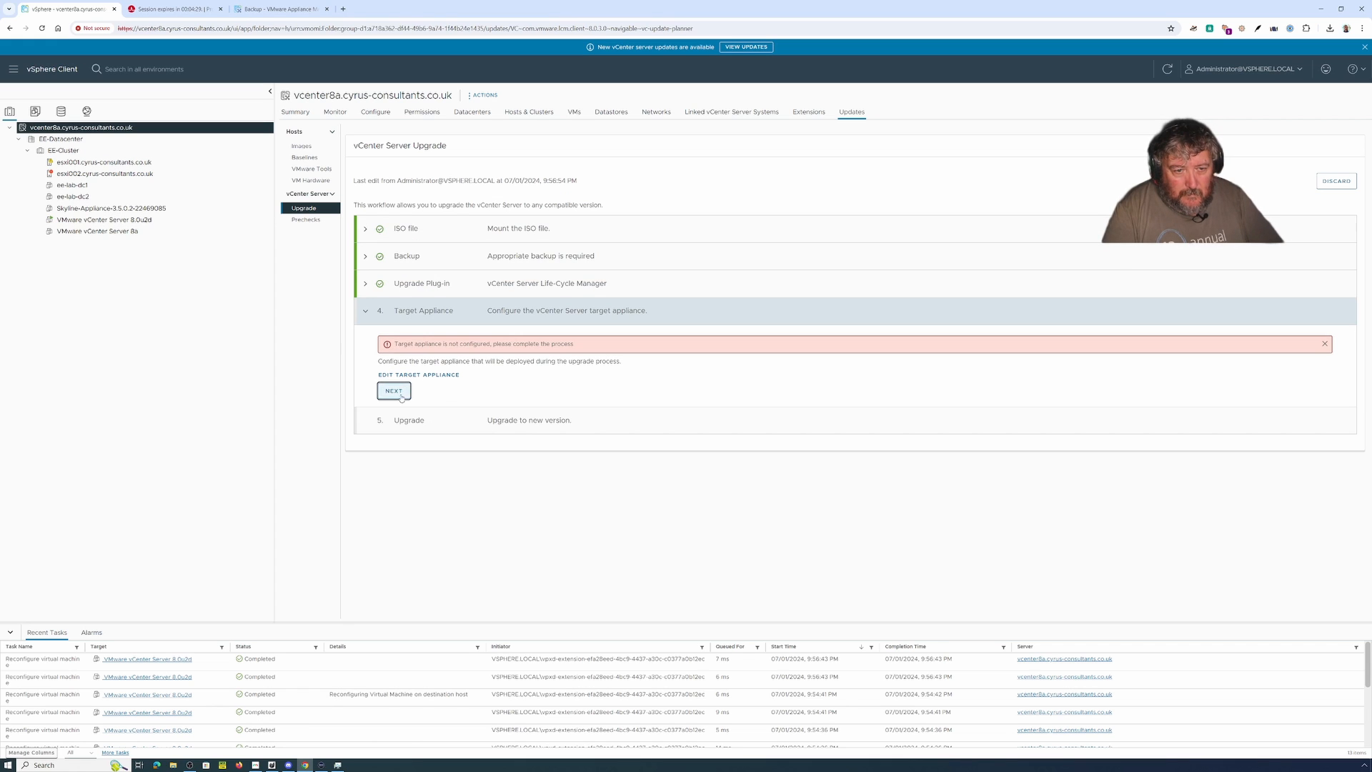
pyautogui.click(399, 394)
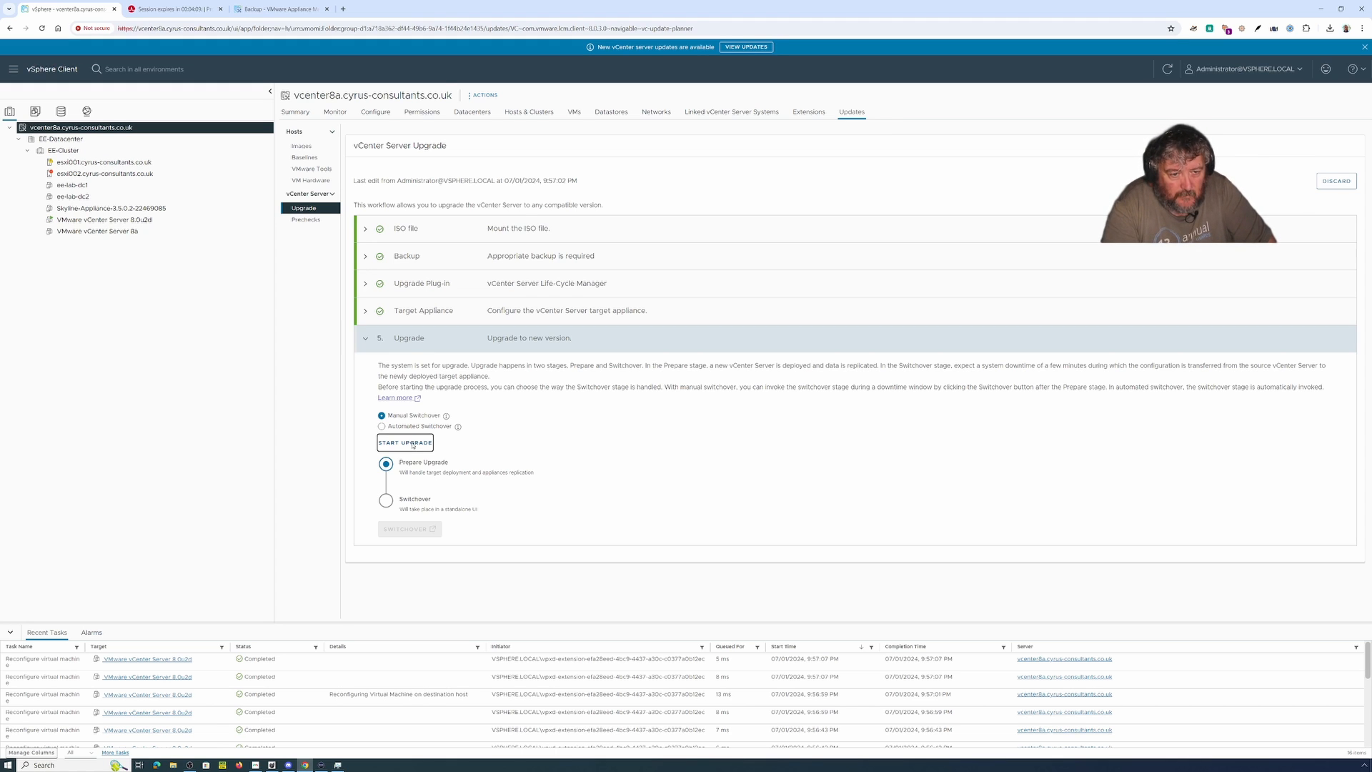
pyautogui.click(413, 444)
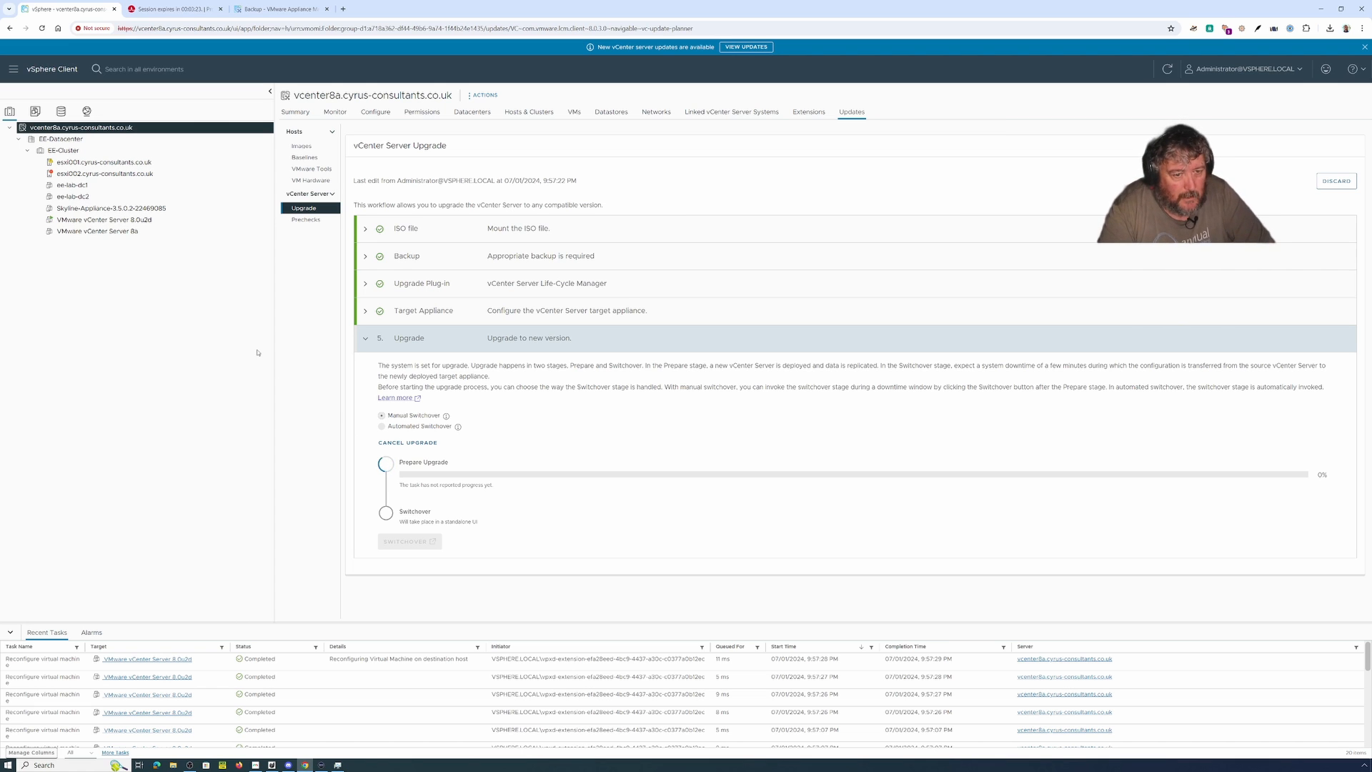
# - Reload the vCenter Server downloads page on the Broadcom support portal and return to the vSphere Client upgrade page
pyautogui.click(172, 9)
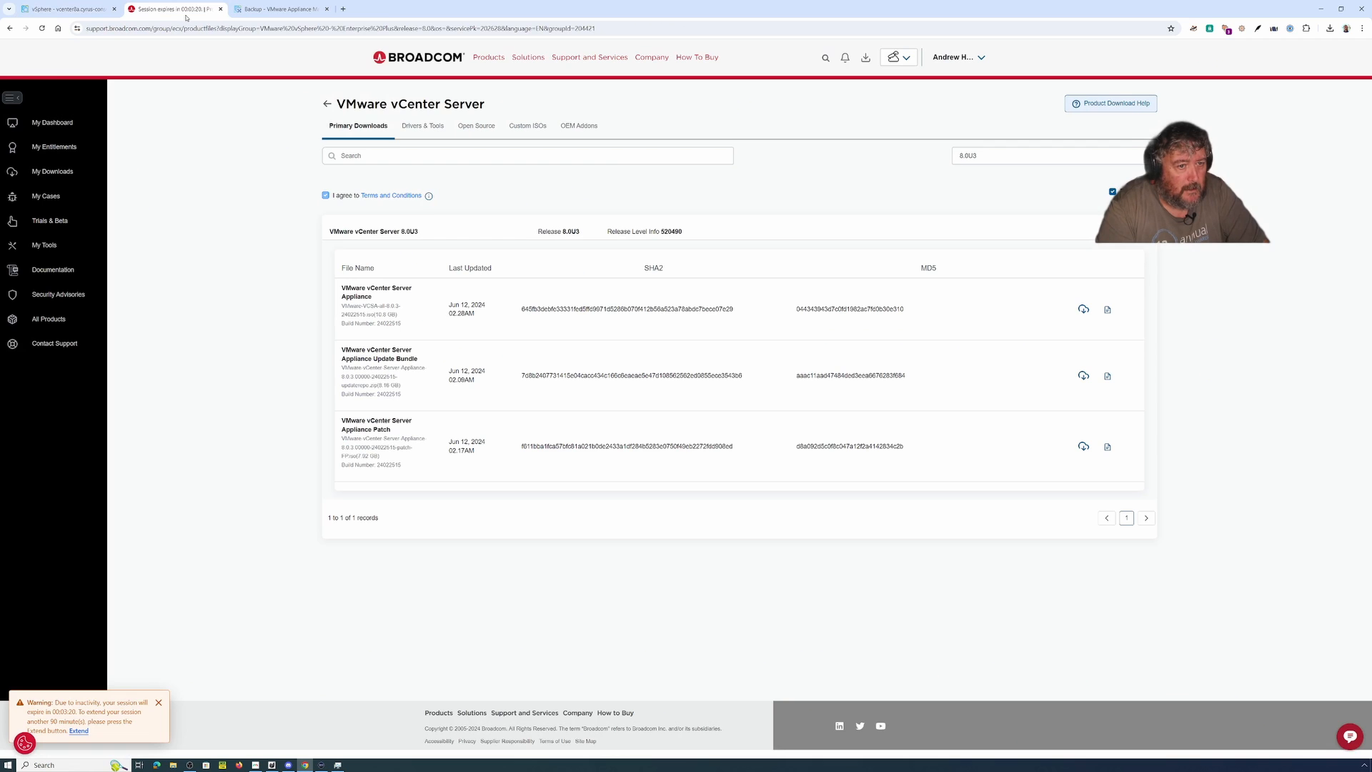
pyautogui.click(42, 28)
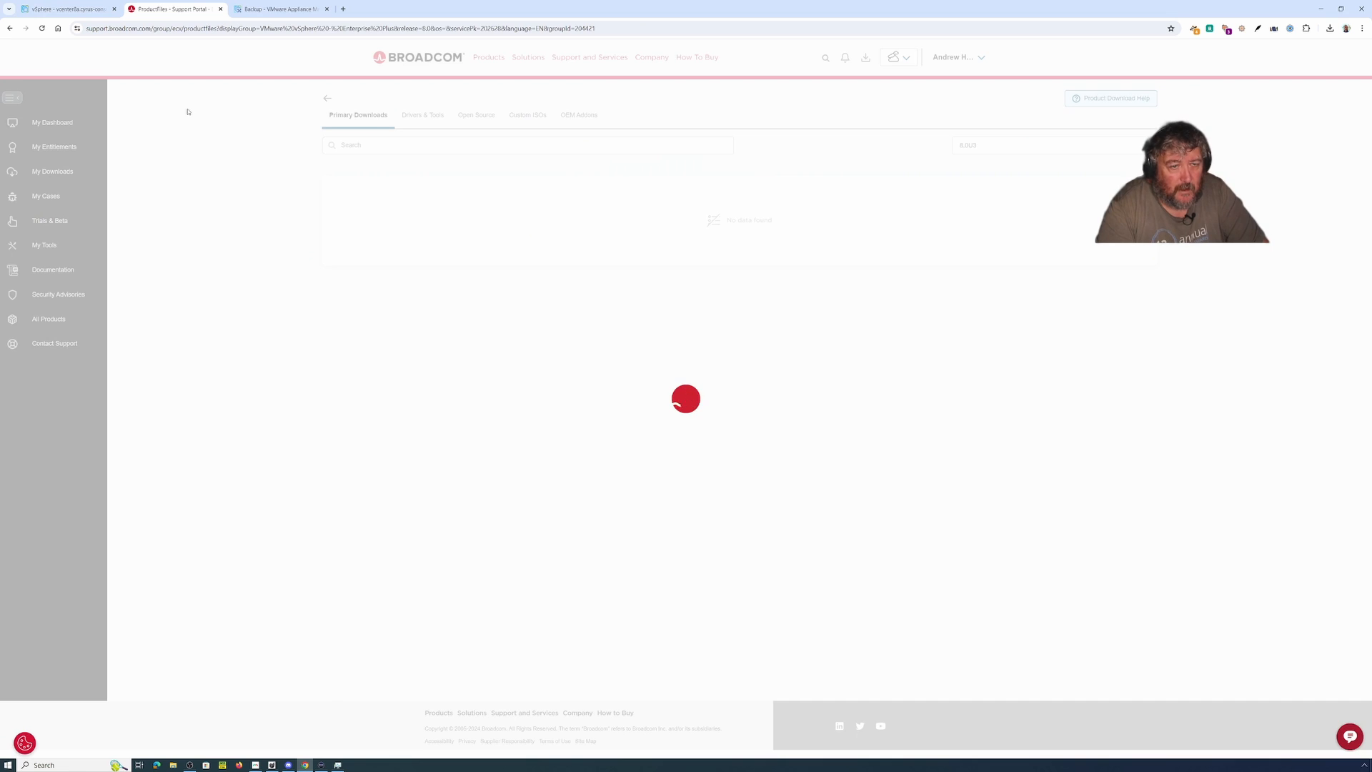
pyautogui.click(82, 14)
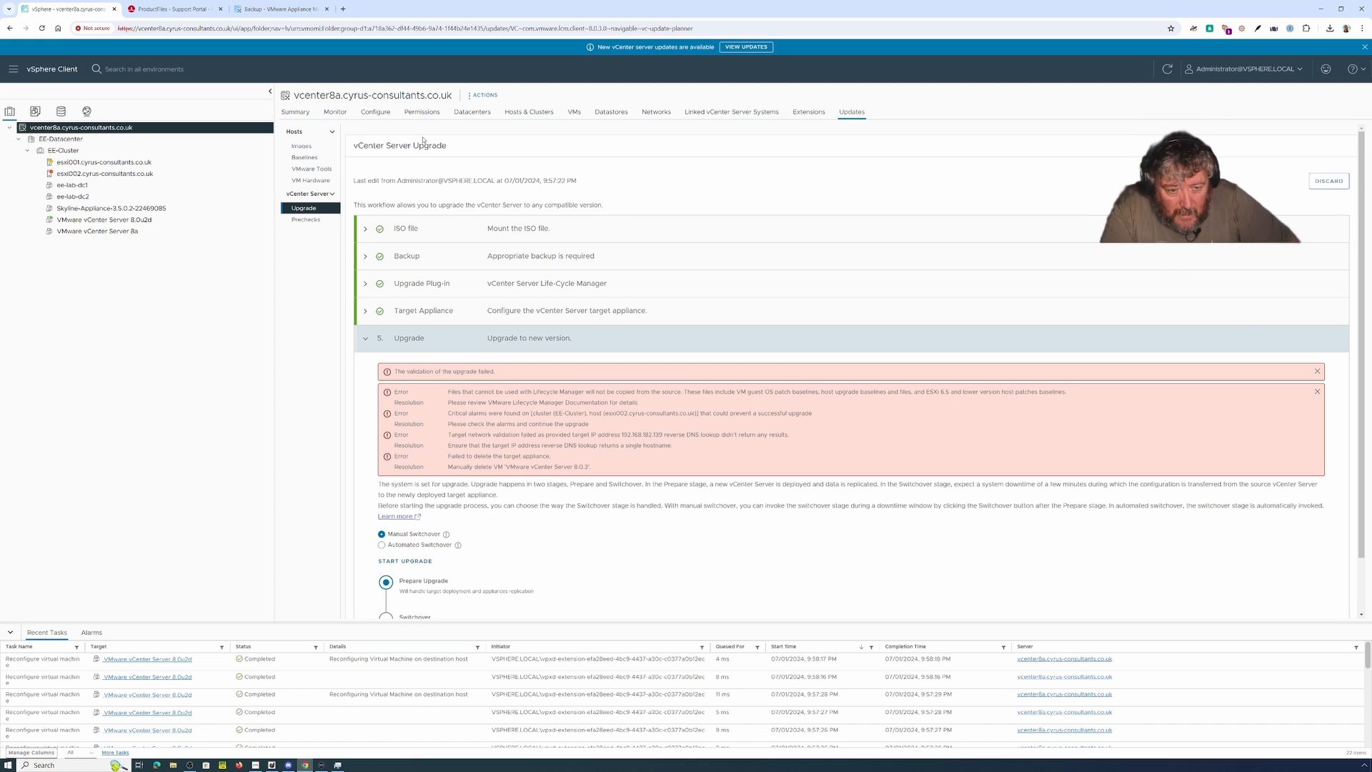
# - Review the upgrade validation errors and reopen the target appliance configuration for editing
pyautogui.scroll(-1, 493, 491)
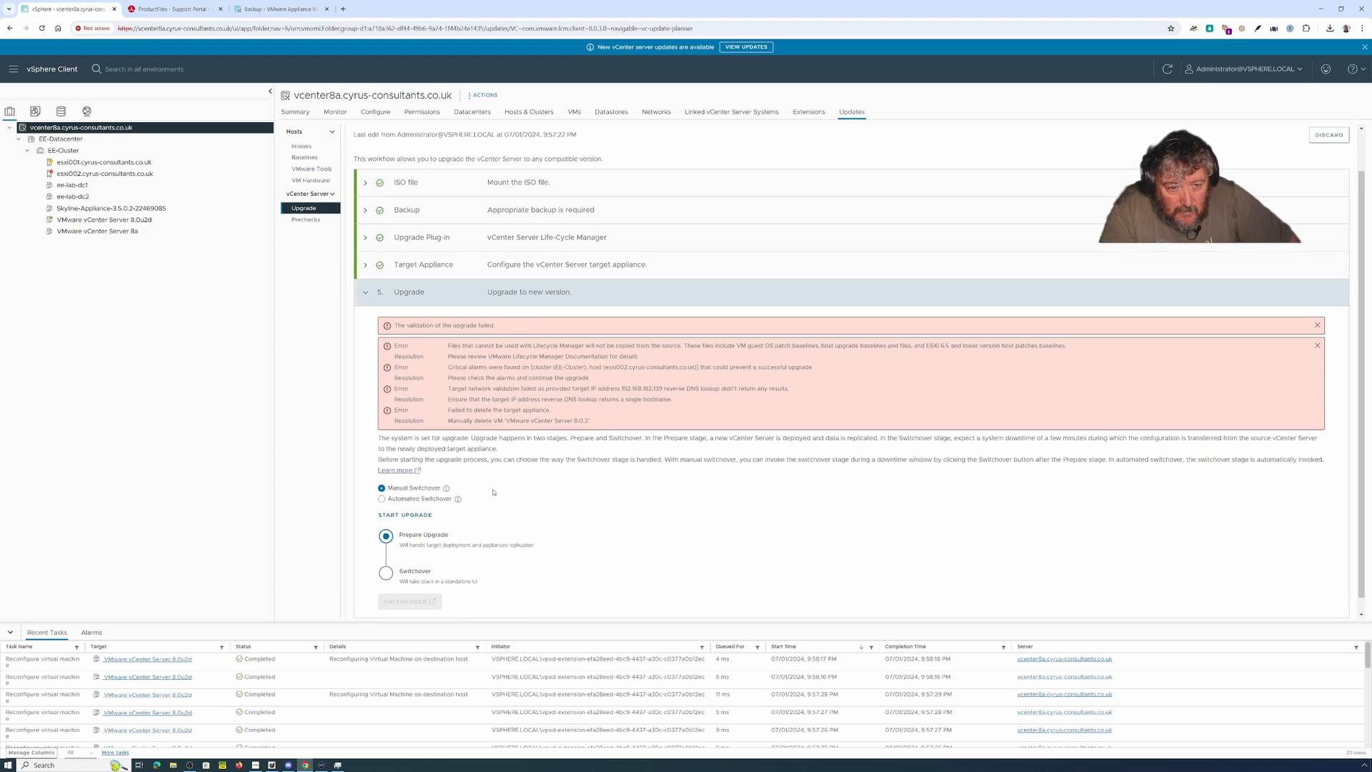
pyautogui.scroll(1, 493, 492)
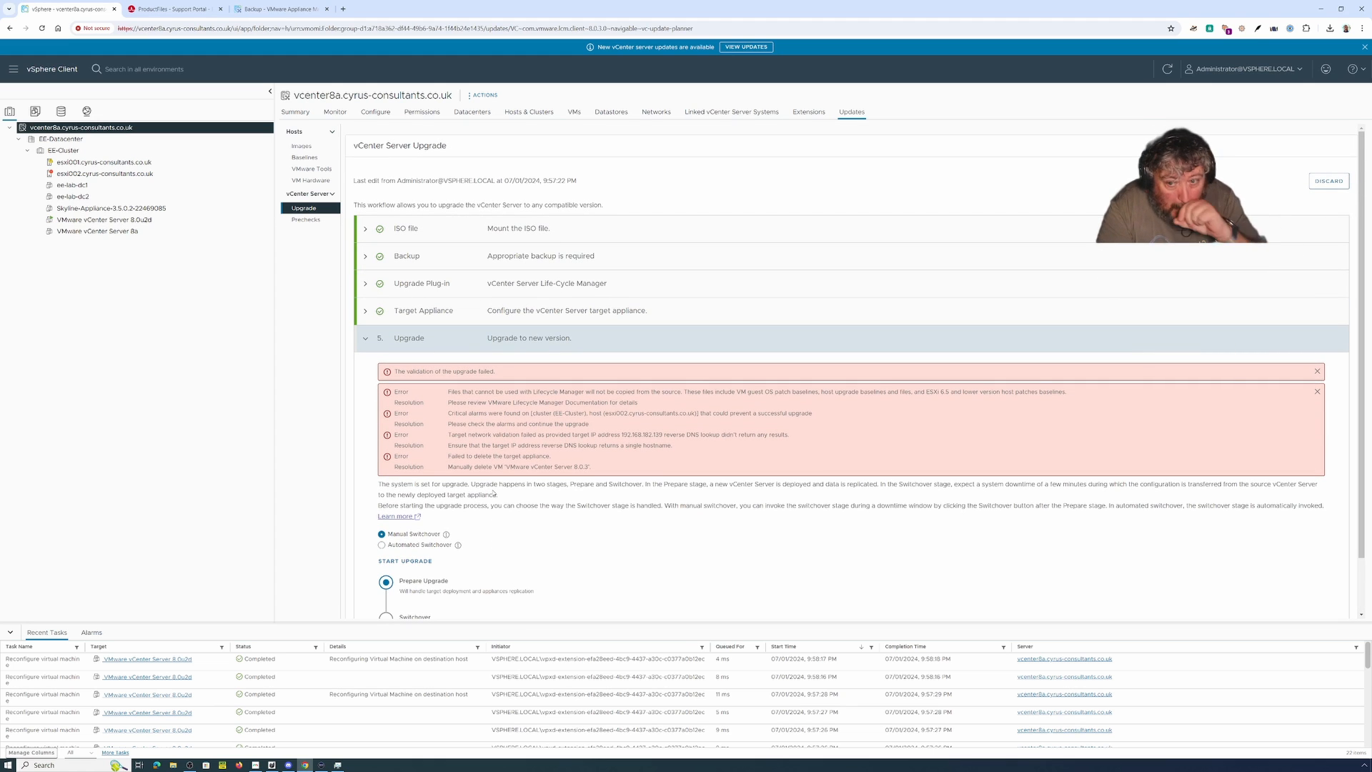
pyautogui.scroll(-1, 493, 493)
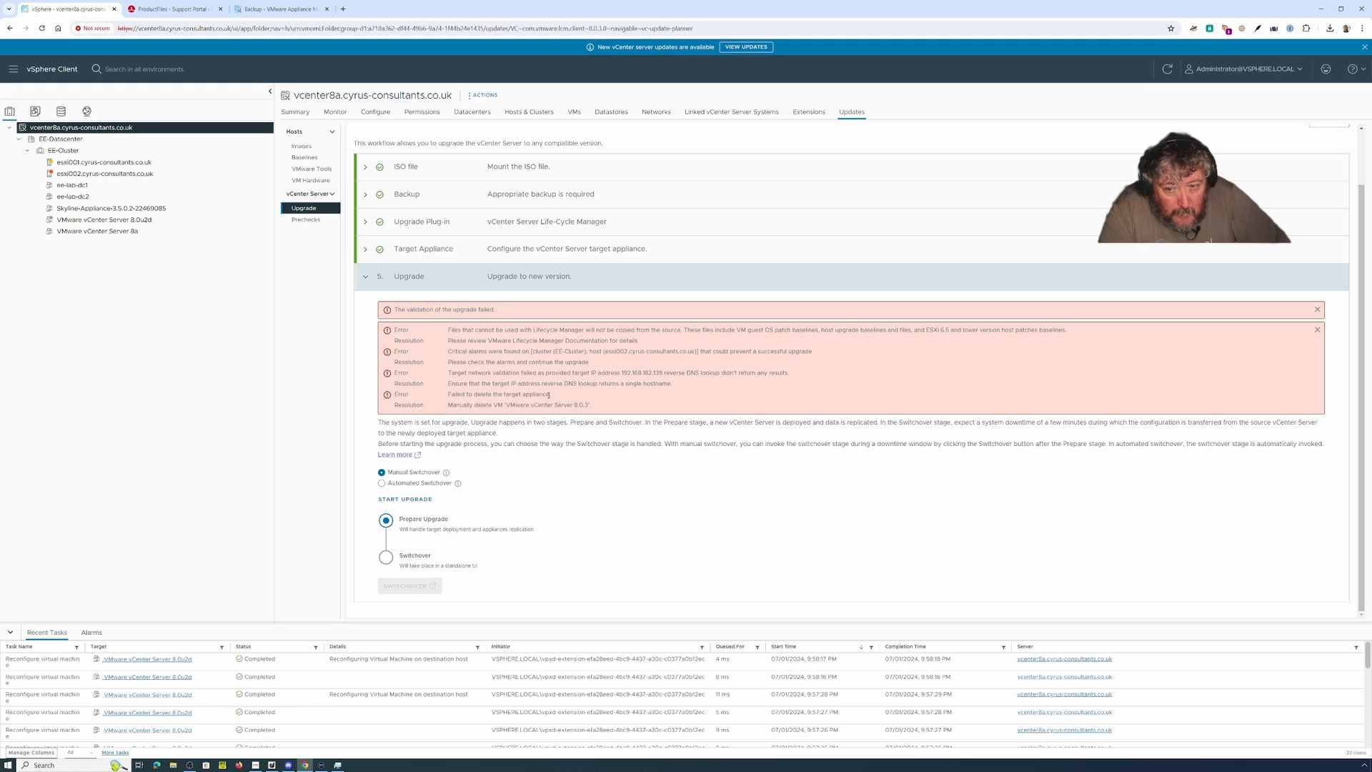
pyautogui.click(366, 250)
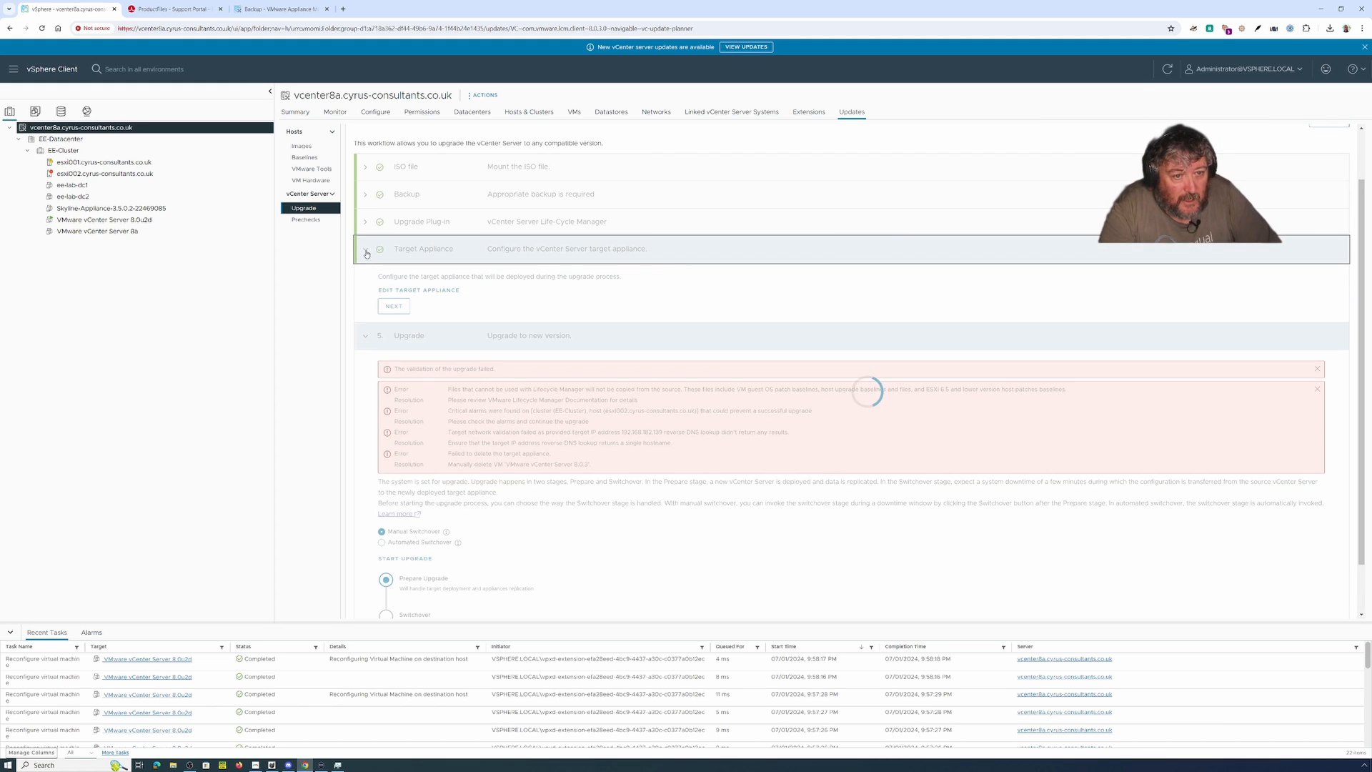
pyautogui.click(426, 290)
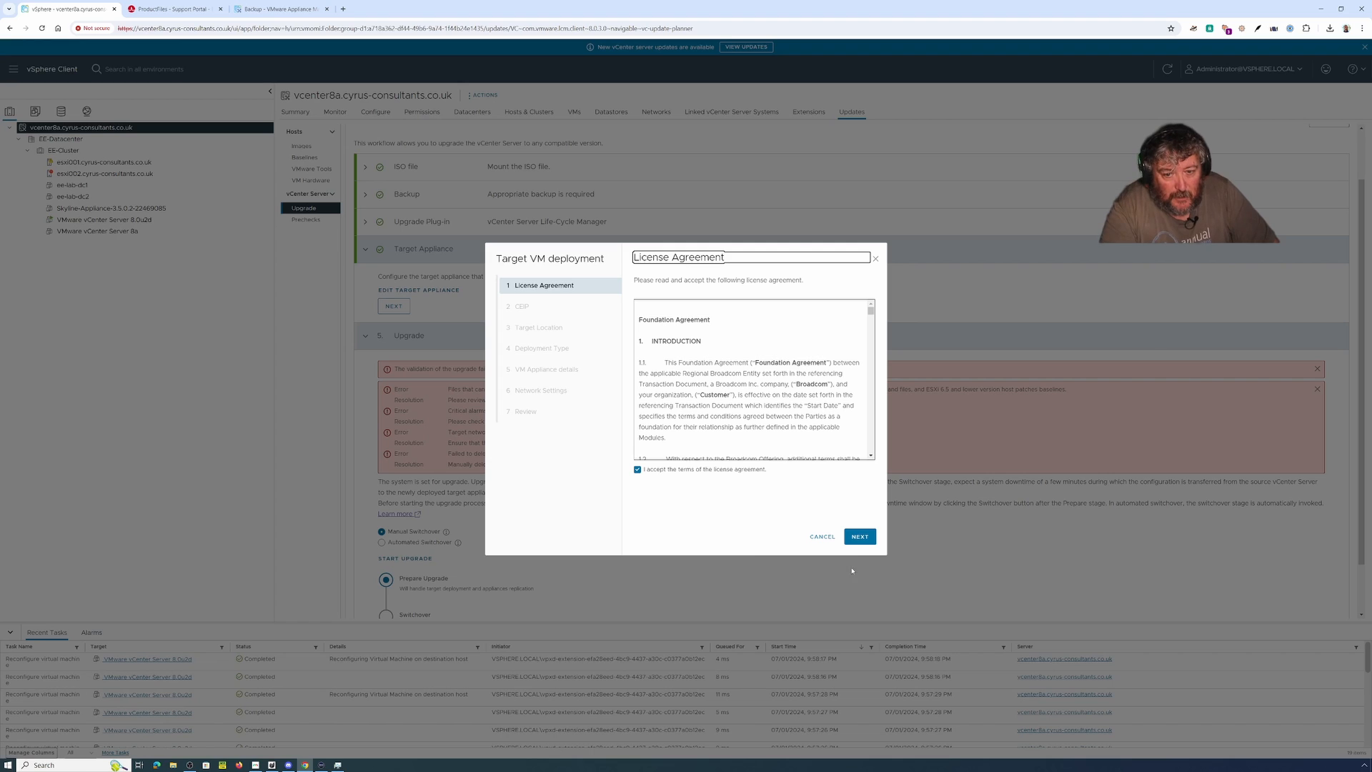
# - Keep the accepted license agreement, CEIP participation, same location as source and Same Configuration deployment type for the target appliance
pyautogui.click(858, 542)
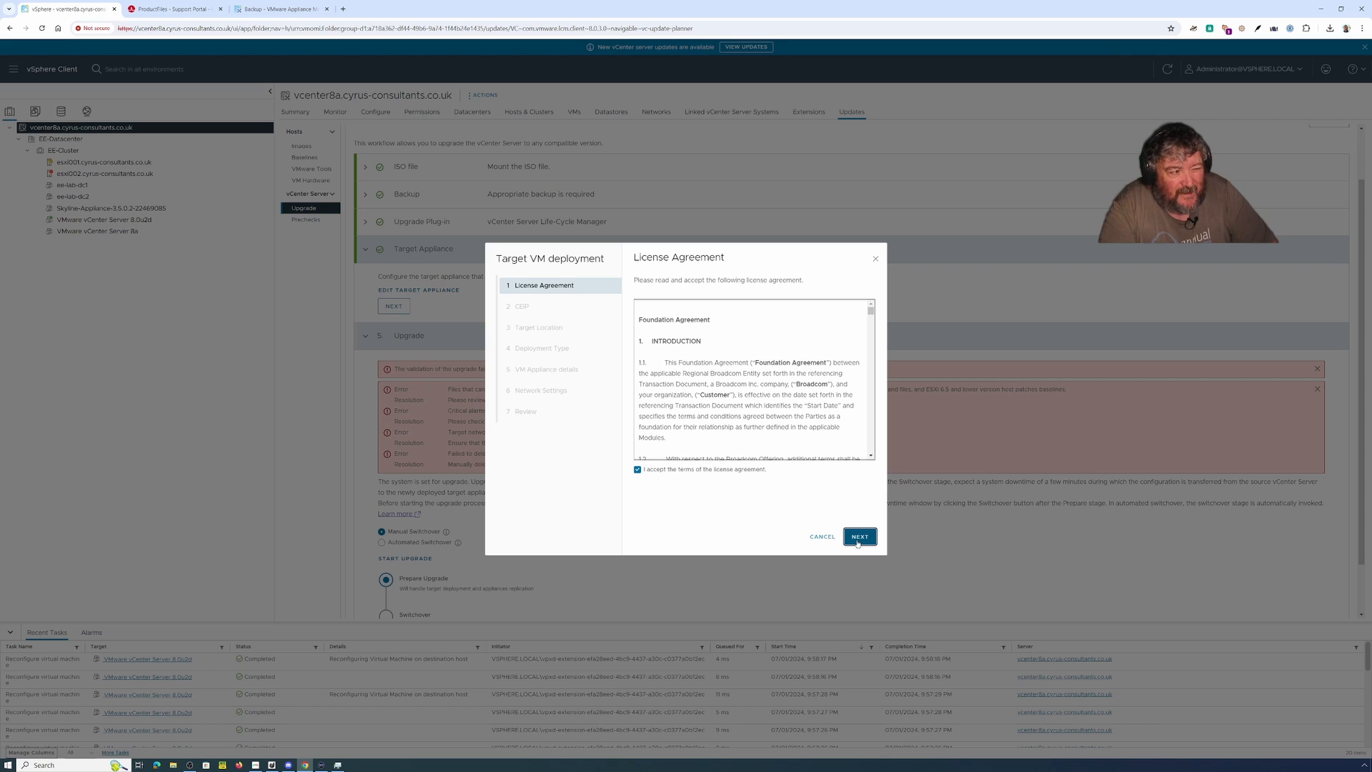
pyautogui.click(858, 542)
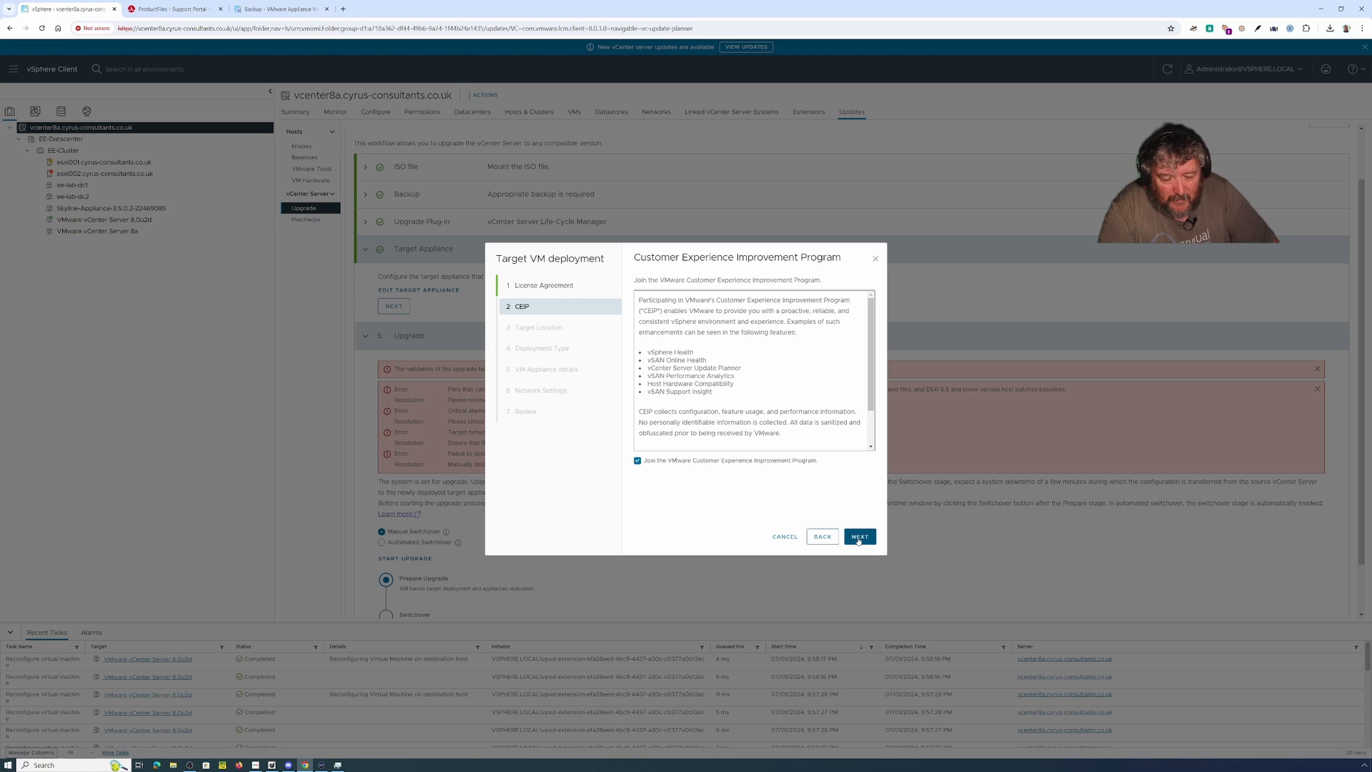
pyautogui.click(861, 541)
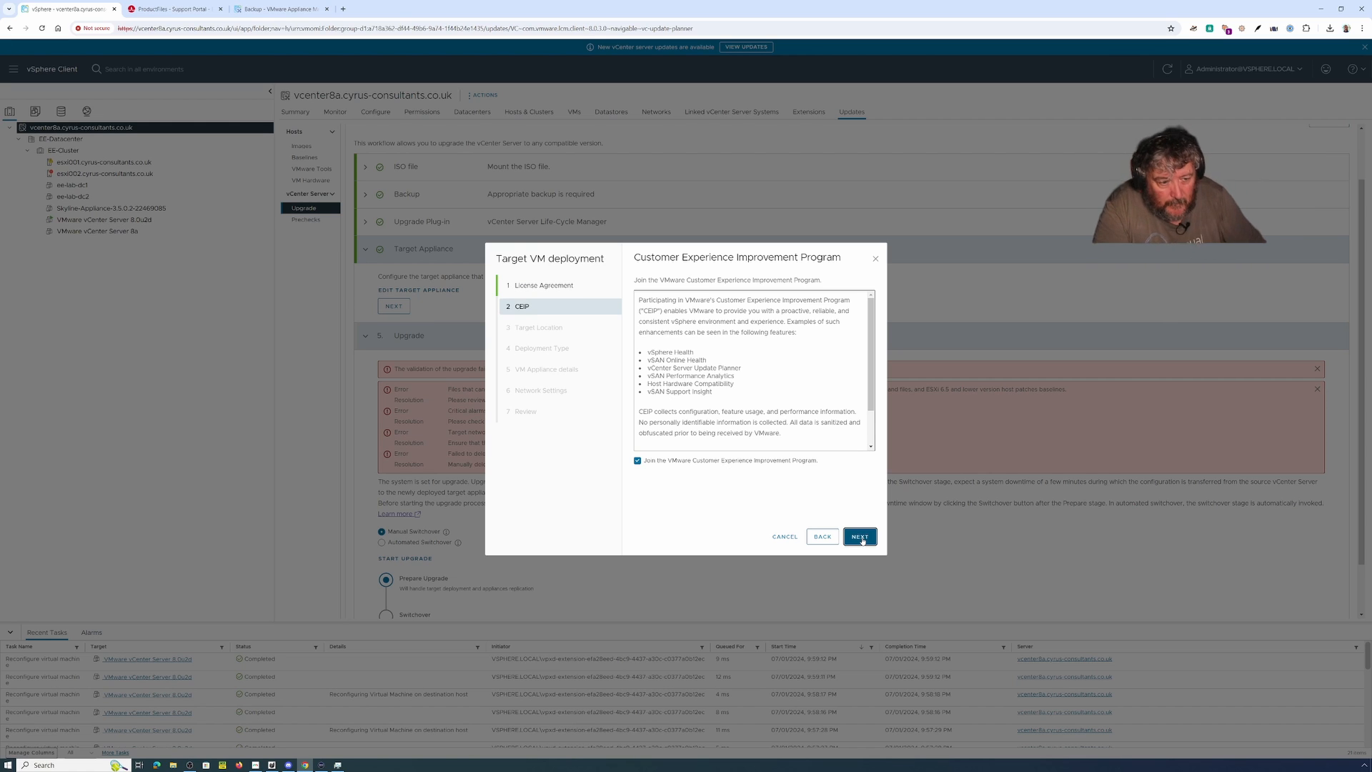
pyautogui.click(861, 540)
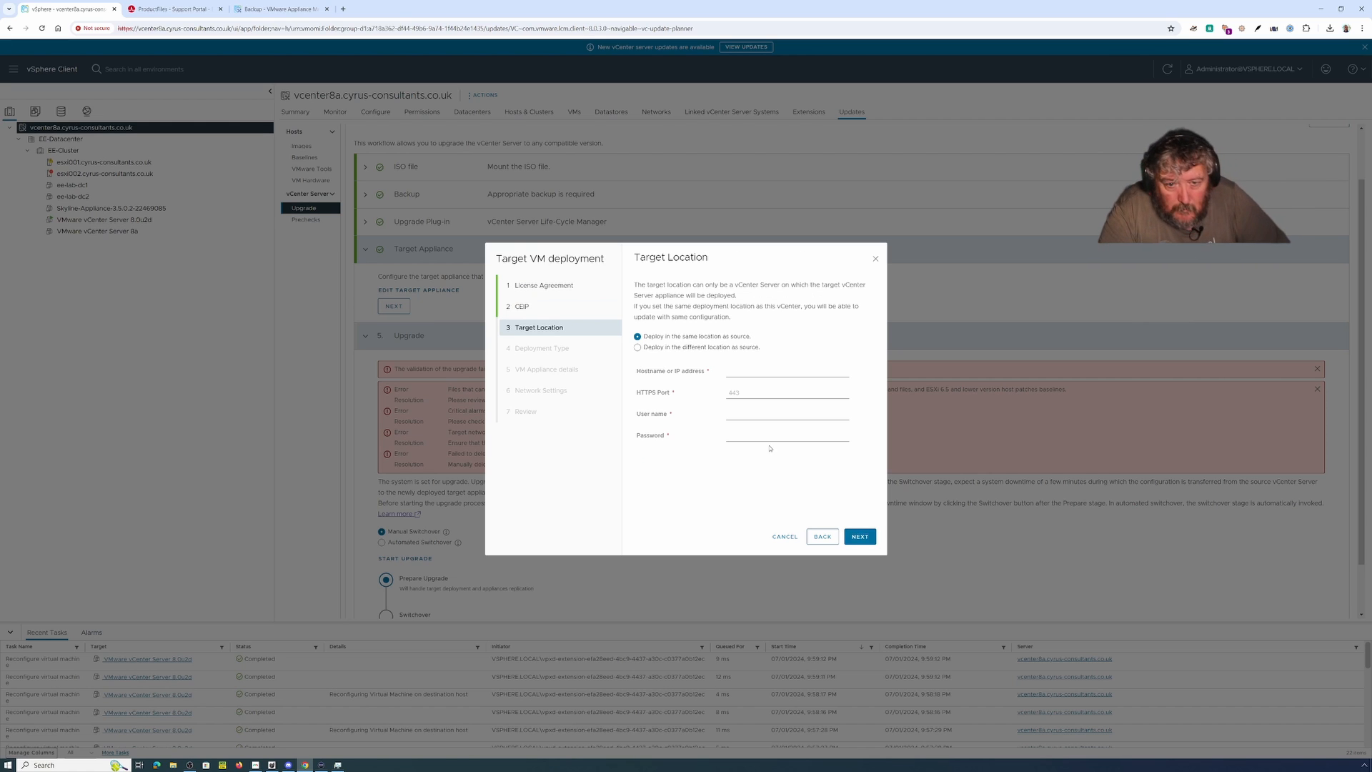
pyautogui.click(858, 537)
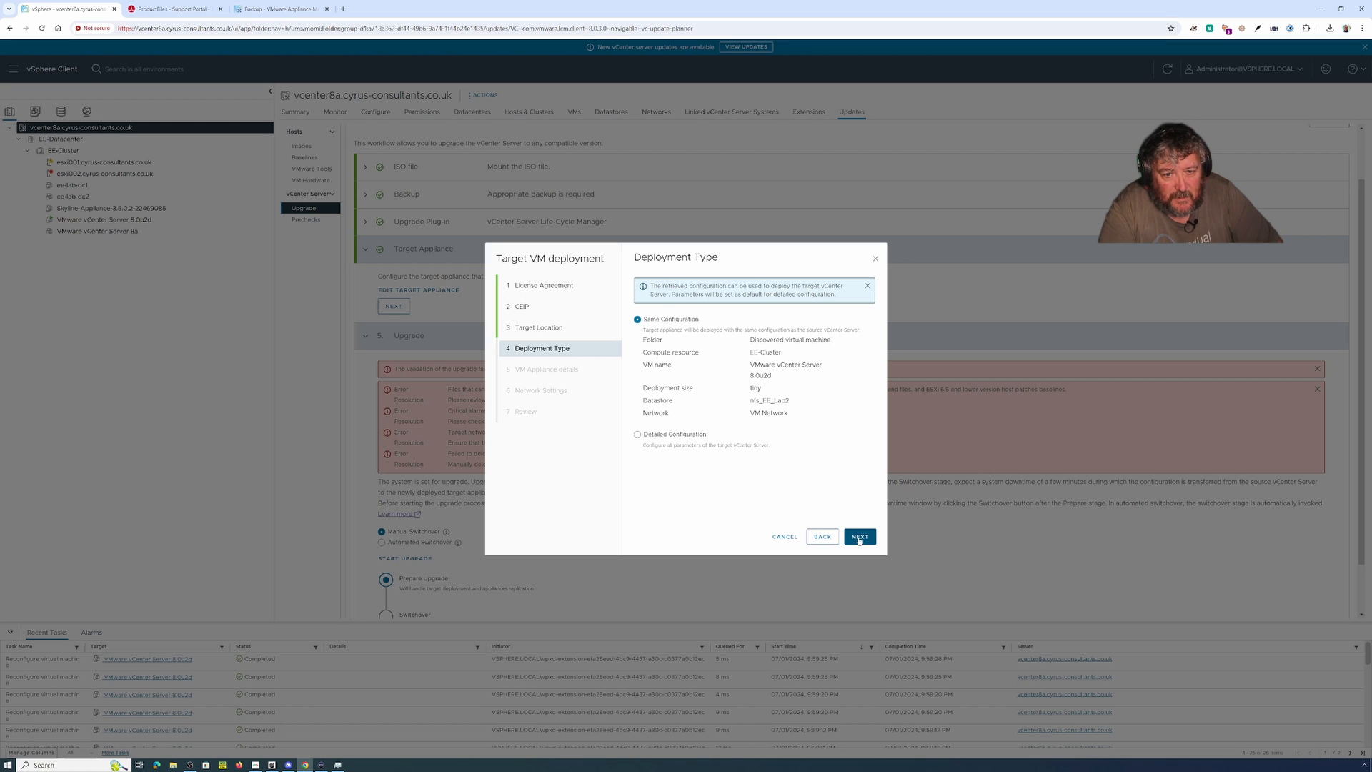
pyautogui.click(860, 540)
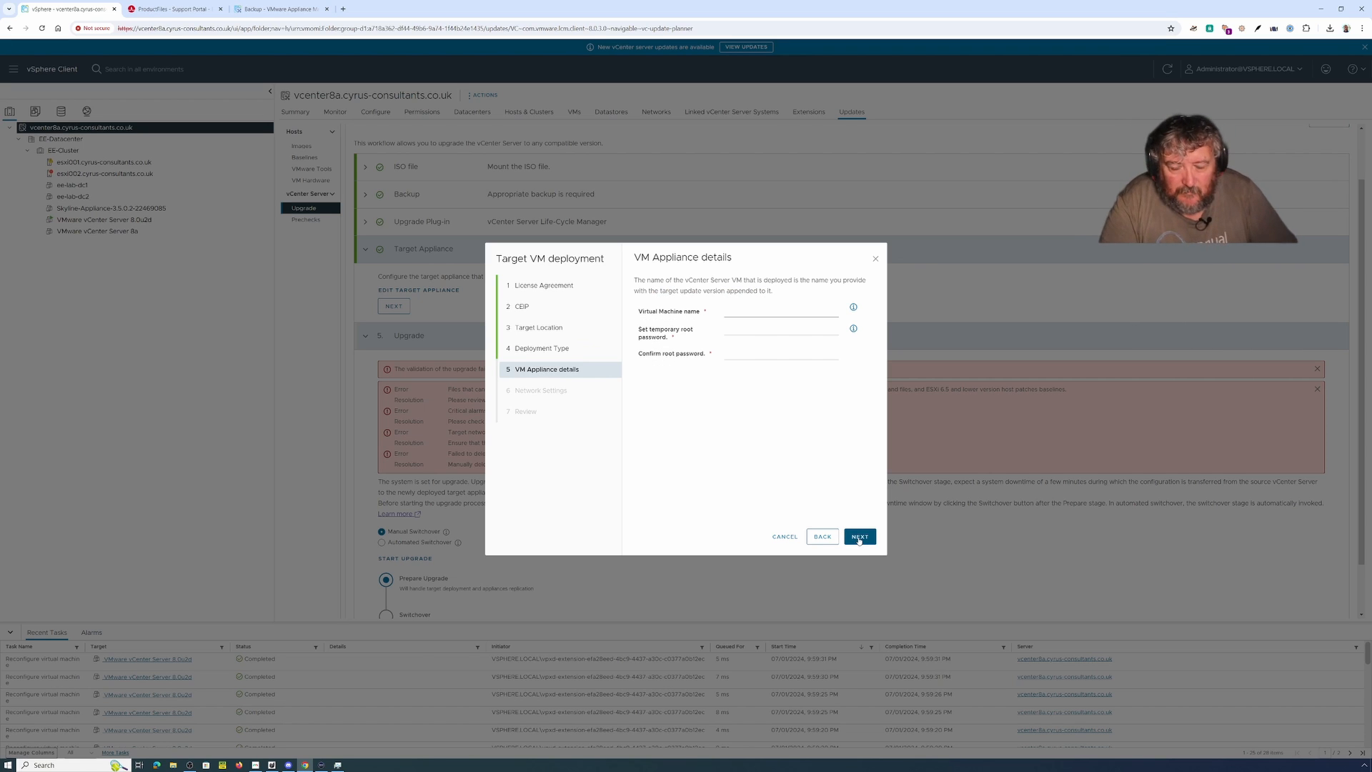
# - Name the target virtual machine VMware vCenter Server 8.0.3 again in the appliance details
pyautogui.click(740, 311)
pyautogui.write('VMw')
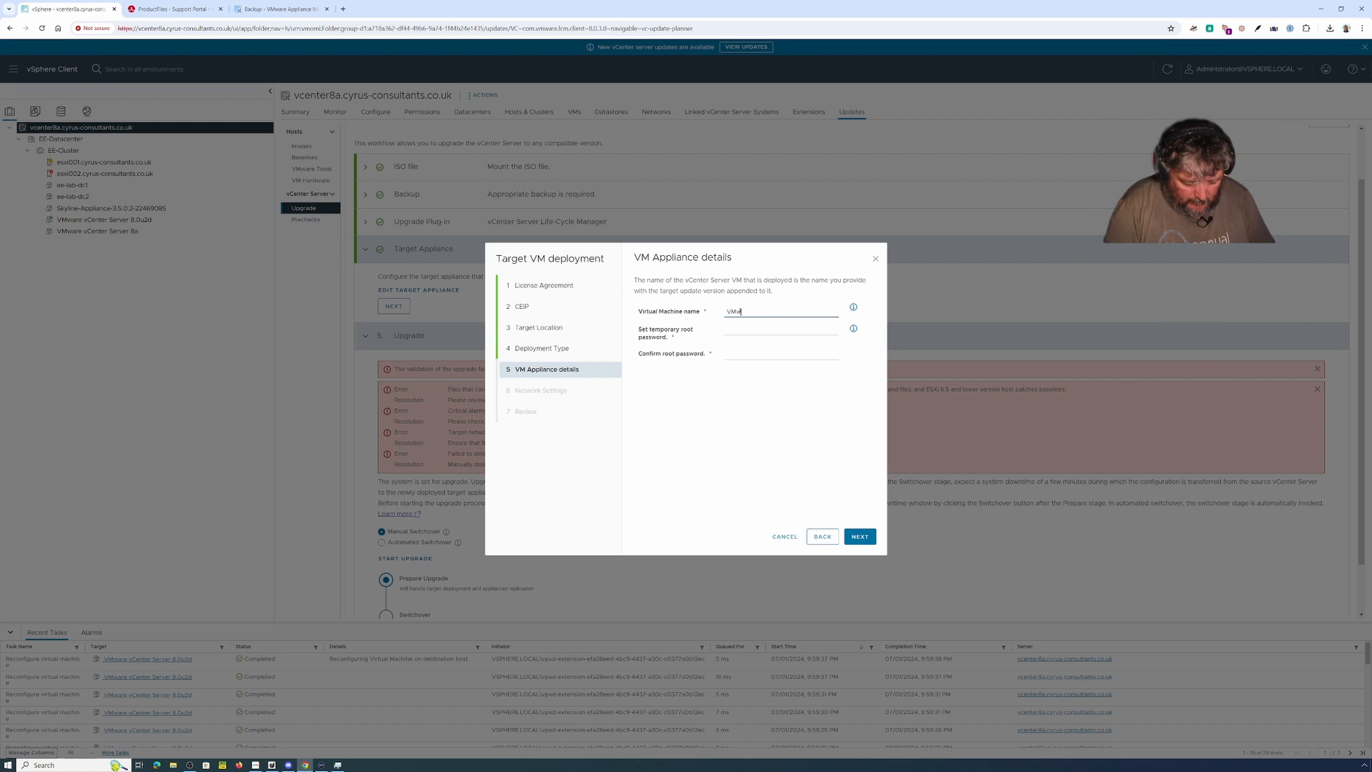
pyautogui.write('arew vCenter ')
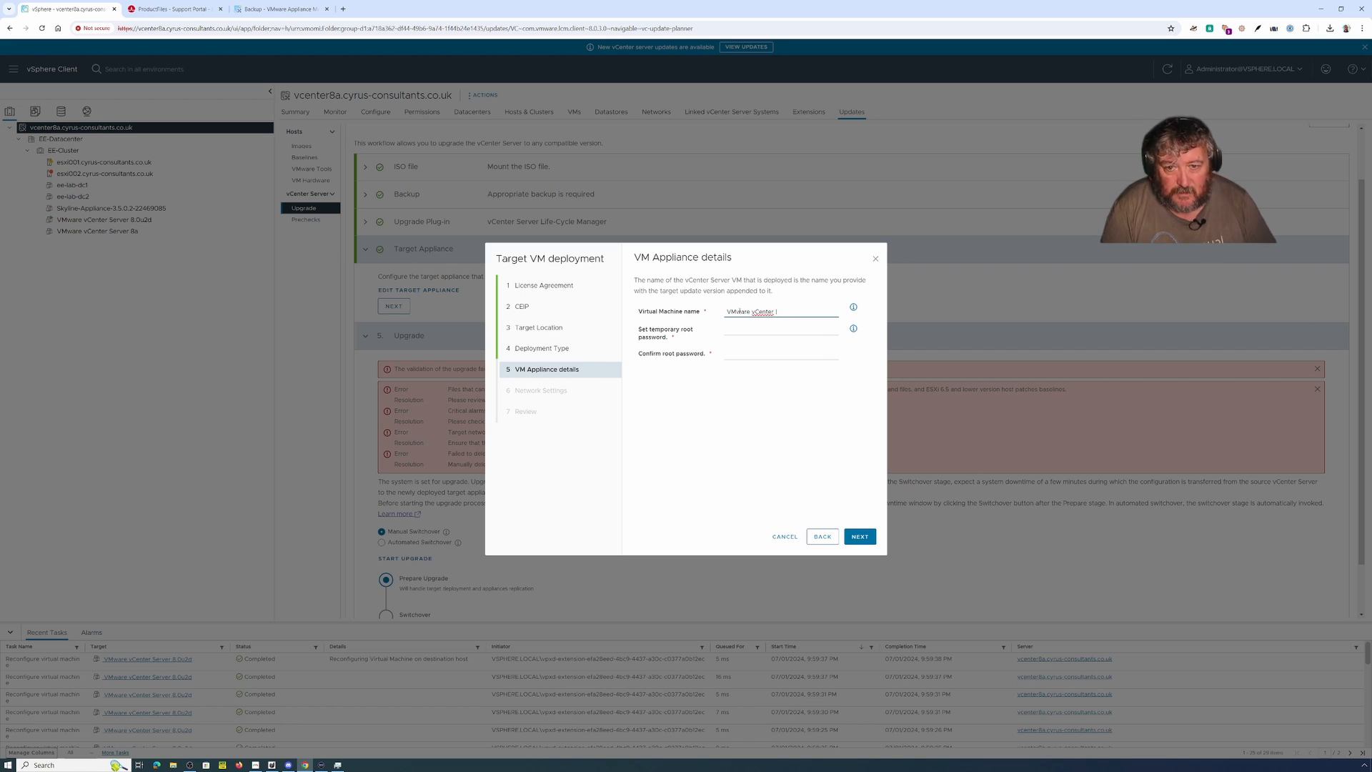
pyautogui.write('ISServer 8')
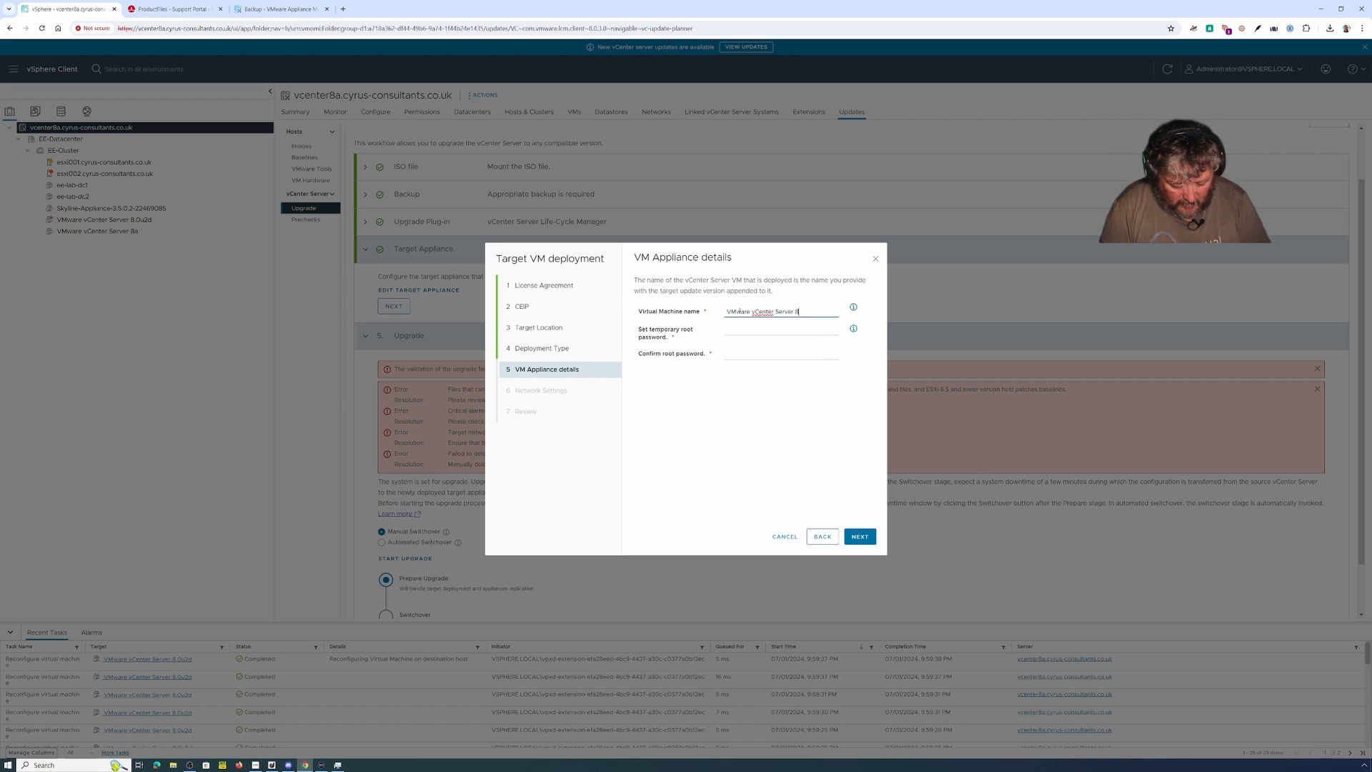
pyautogui.write('.0.3')
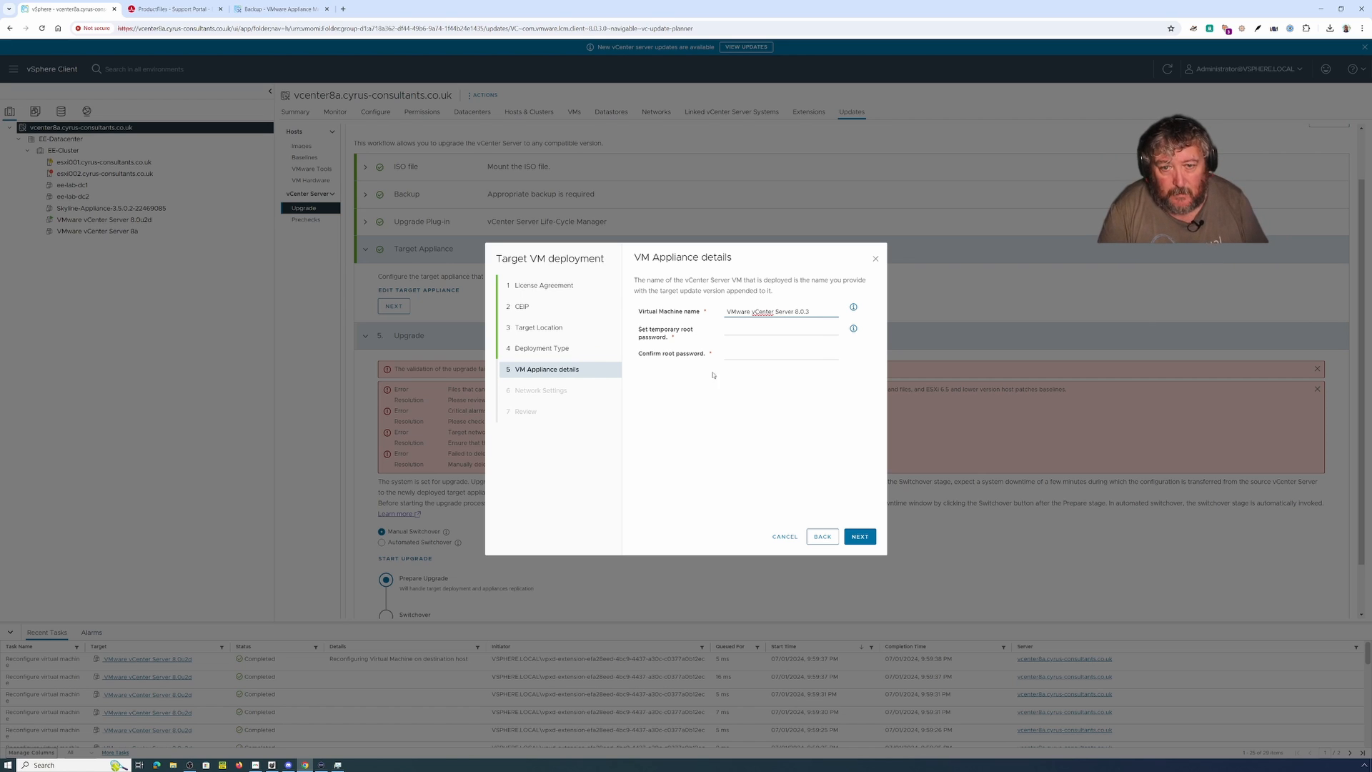
# - Enter and confirm the target appliance's temporary root password, and continue to its network settings
pyautogui.click(742, 334)
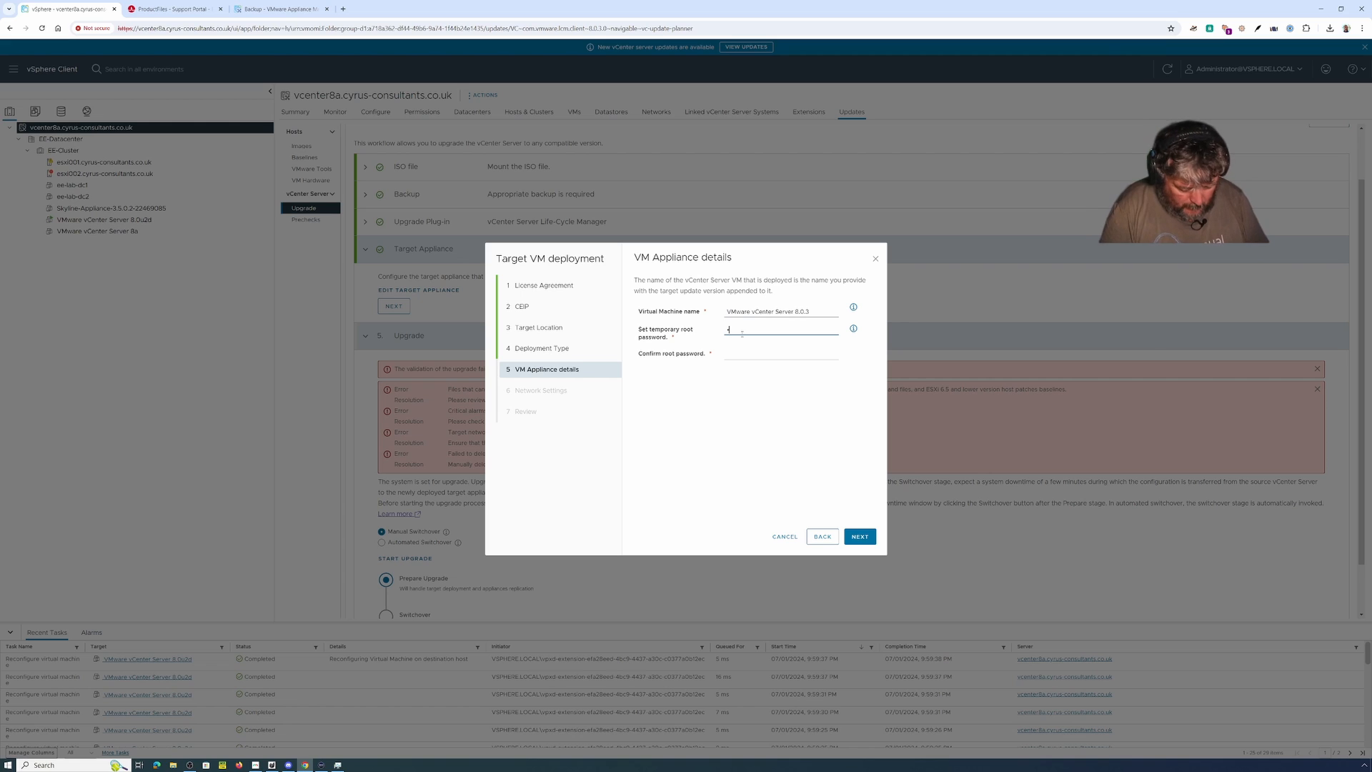
pyautogui.write('•••••••••••')
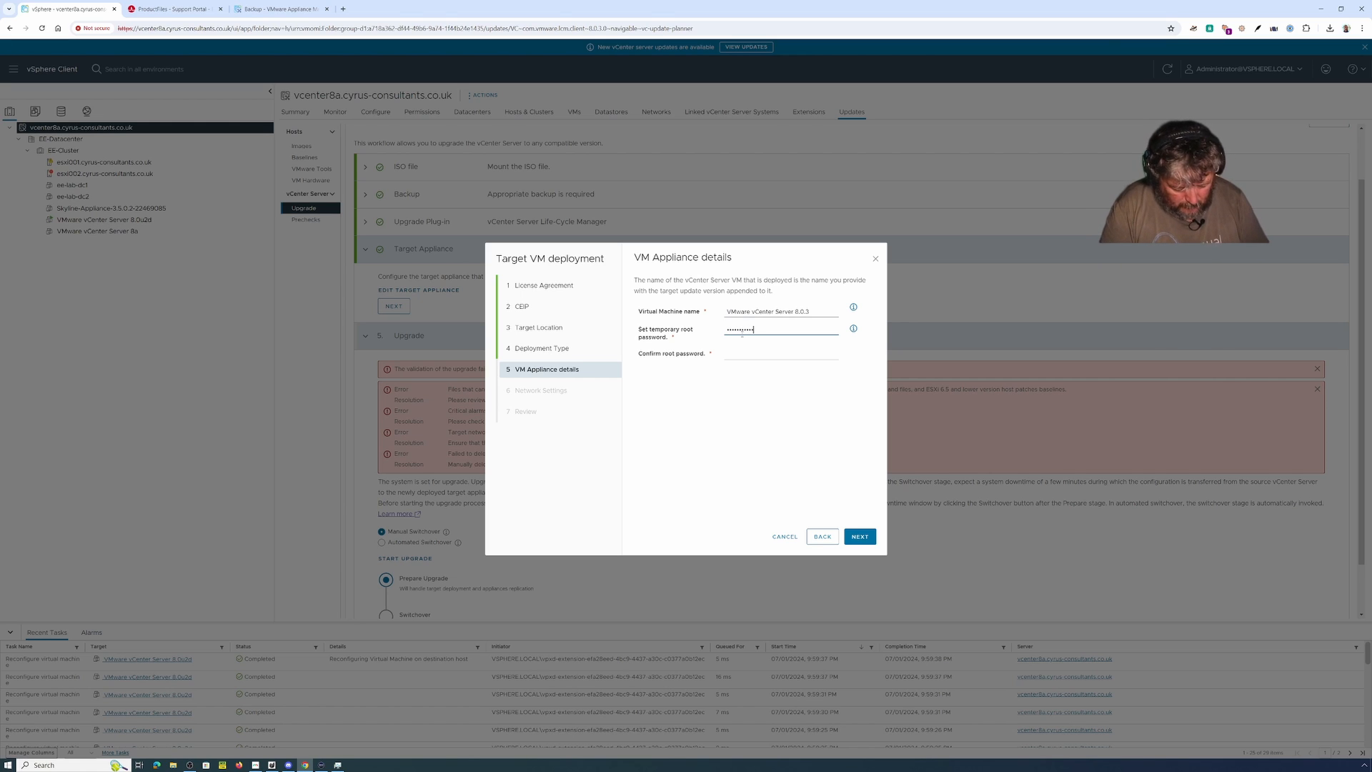
pyautogui.click(755, 352)
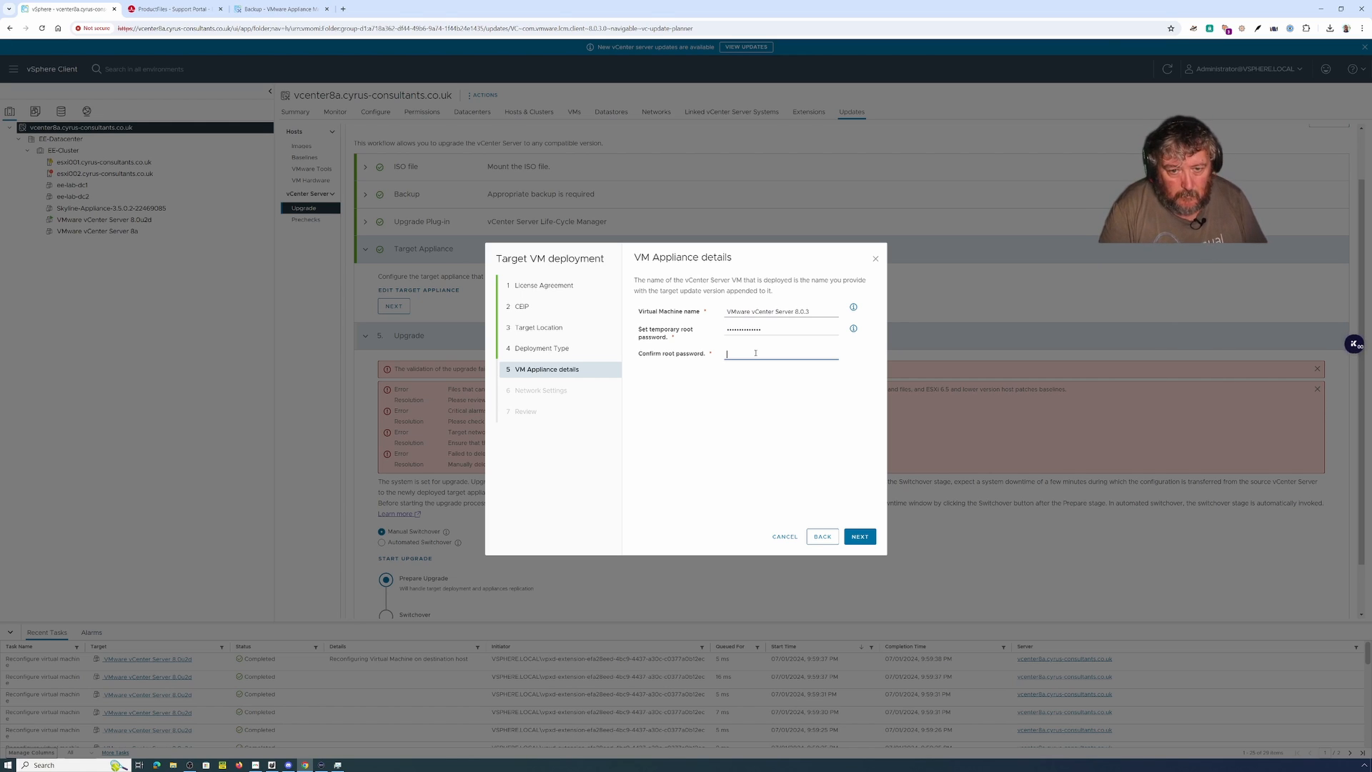
pyautogui.write('••••••••')
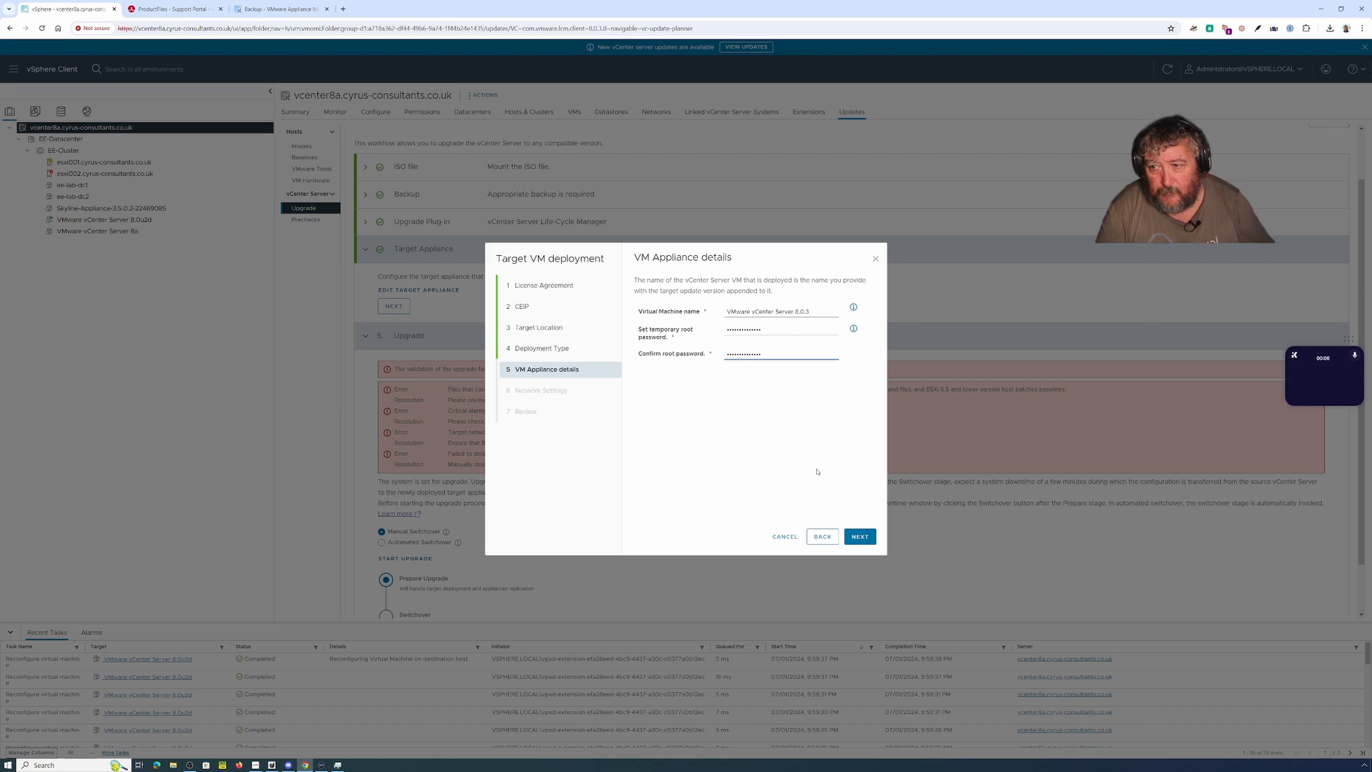
pyautogui.click(862, 542)
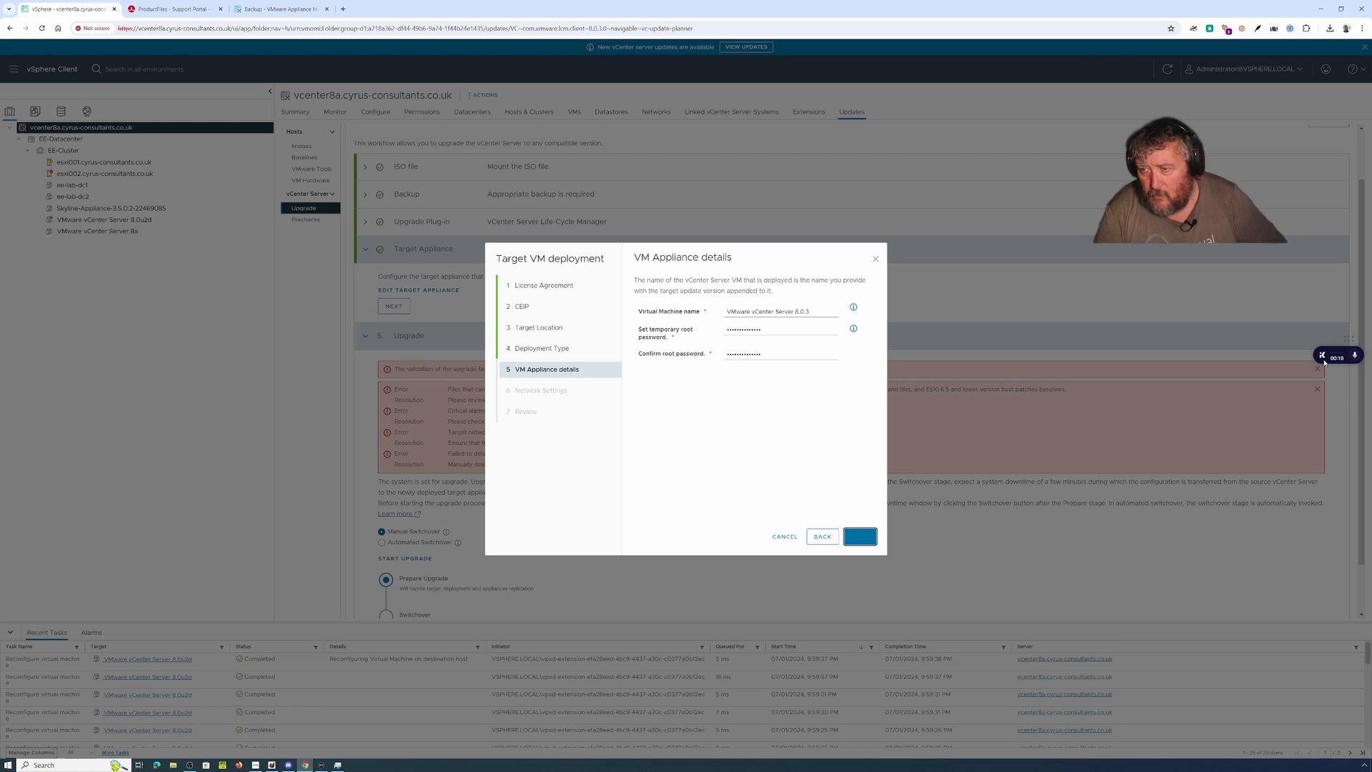
pyautogui.moveTo(1326, 361)
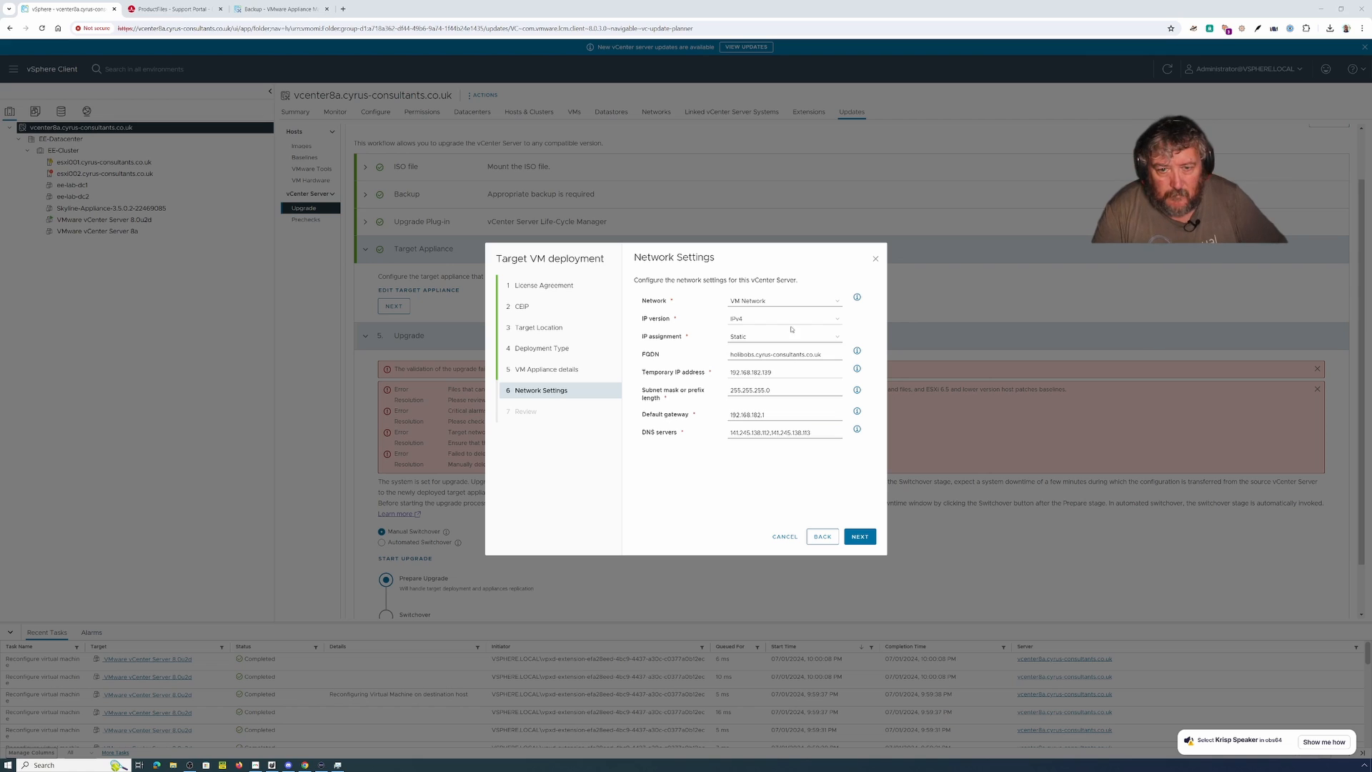
# - Clear the FQDN in the target appliance's network settings, keep the other network values, and finish the target appliance configuration
pyautogui.moveTo(831, 355); pyautogui.dragTo(622, 339)
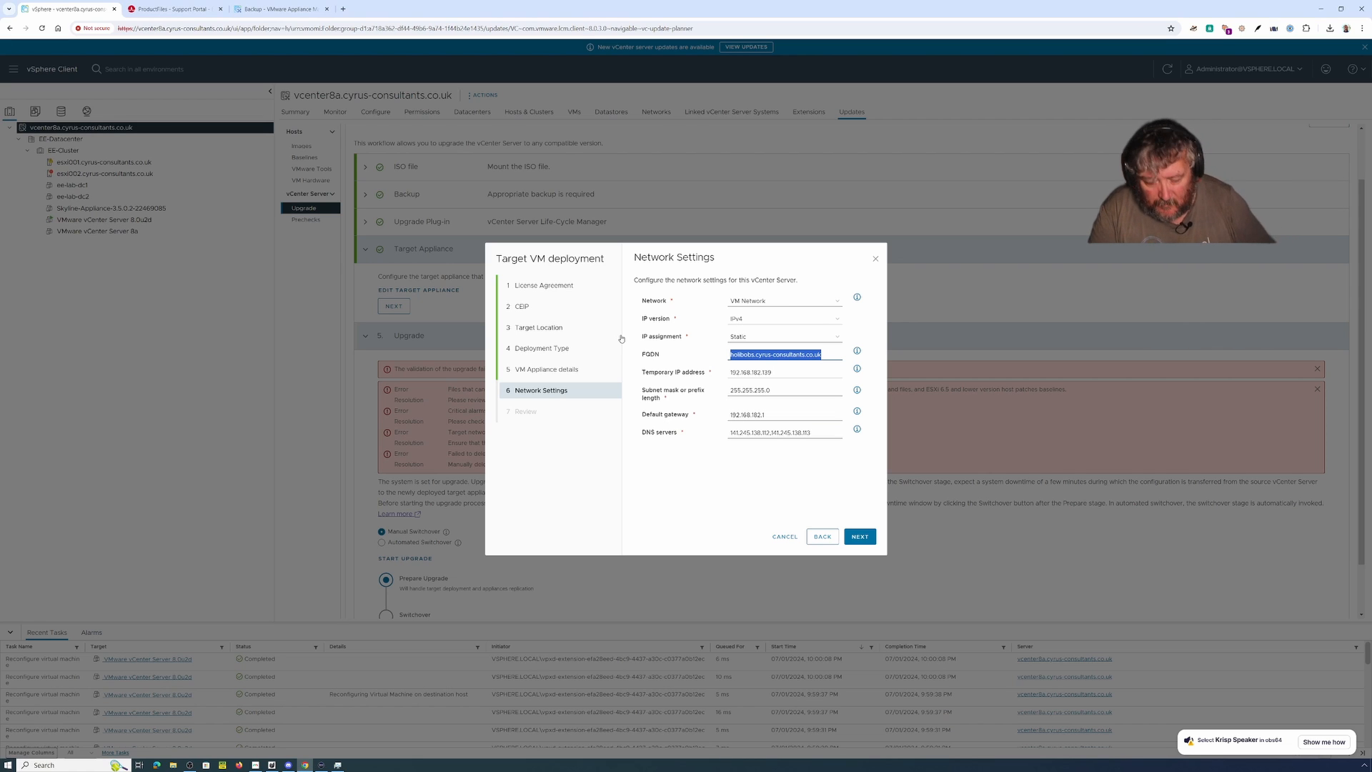
pyautogui.press('BackSpace')
pyautogui.click(858, 537)
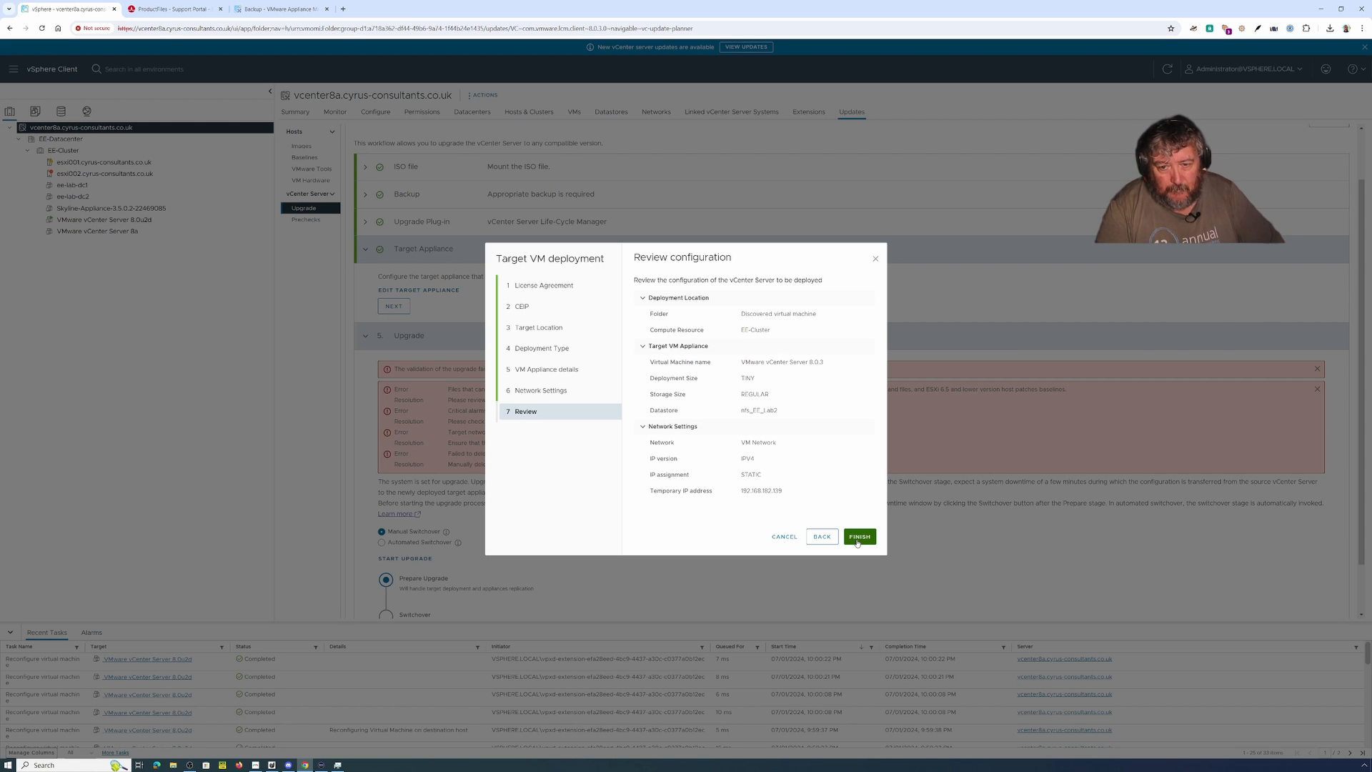
pyautogui.click(859, 543)
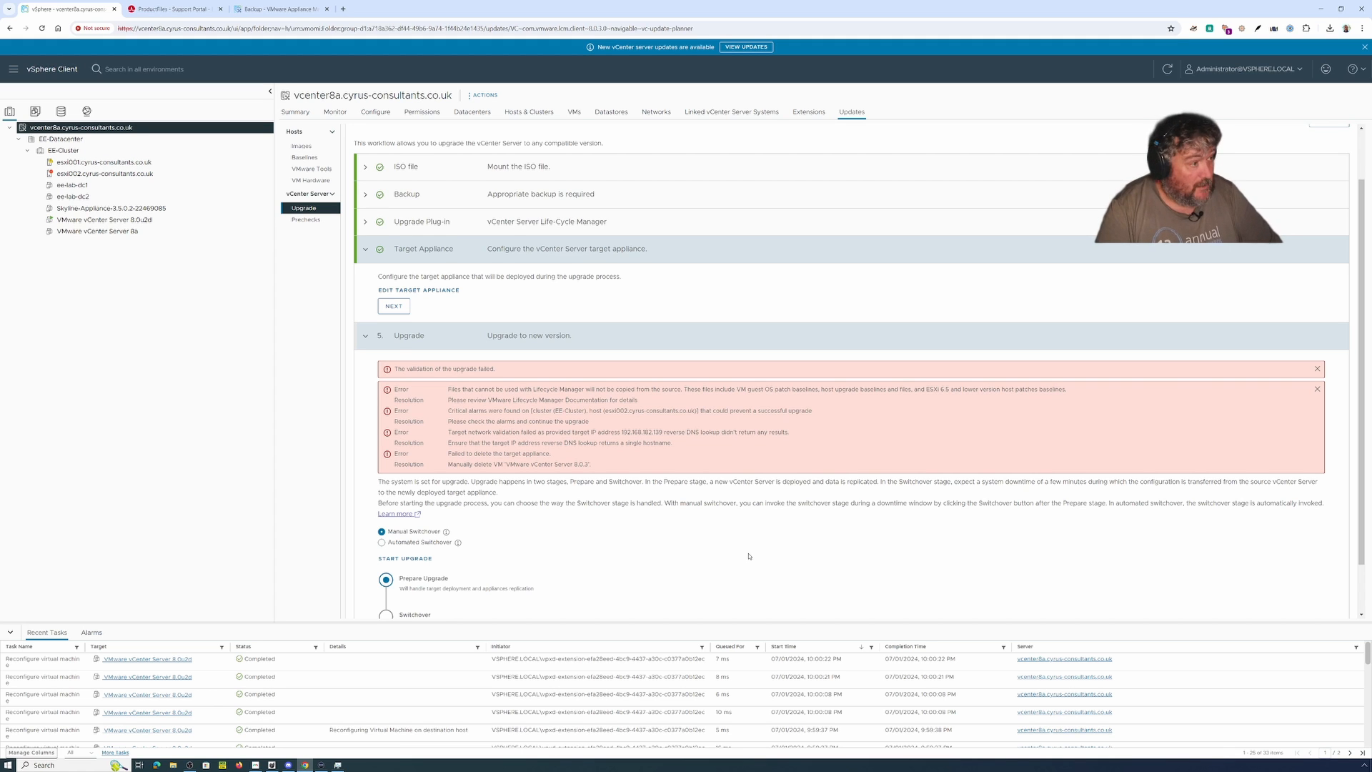
# - Start the upgrade's Prepare stage again with Manual Switchover
pyautogui.scroll(-2, 749, 556)
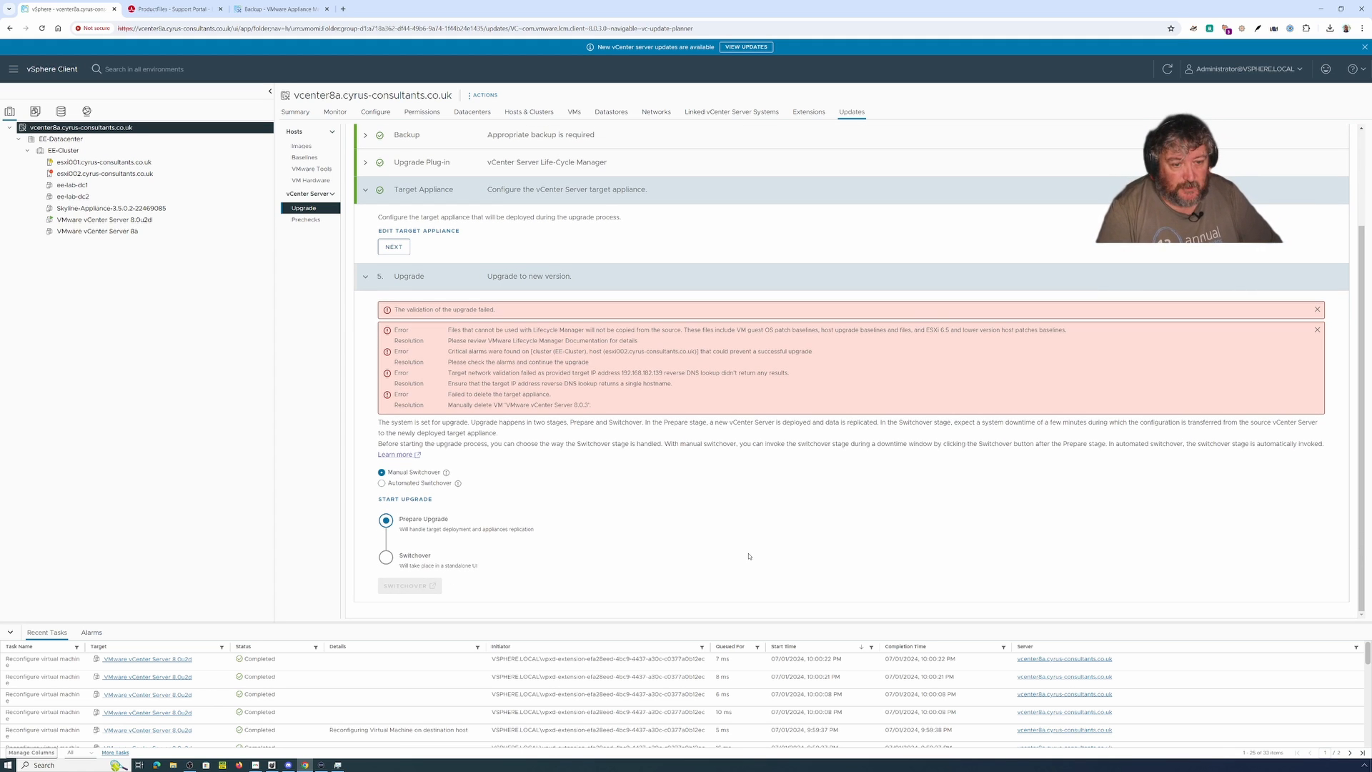
pyautogui.scroll(1, 749, 556)
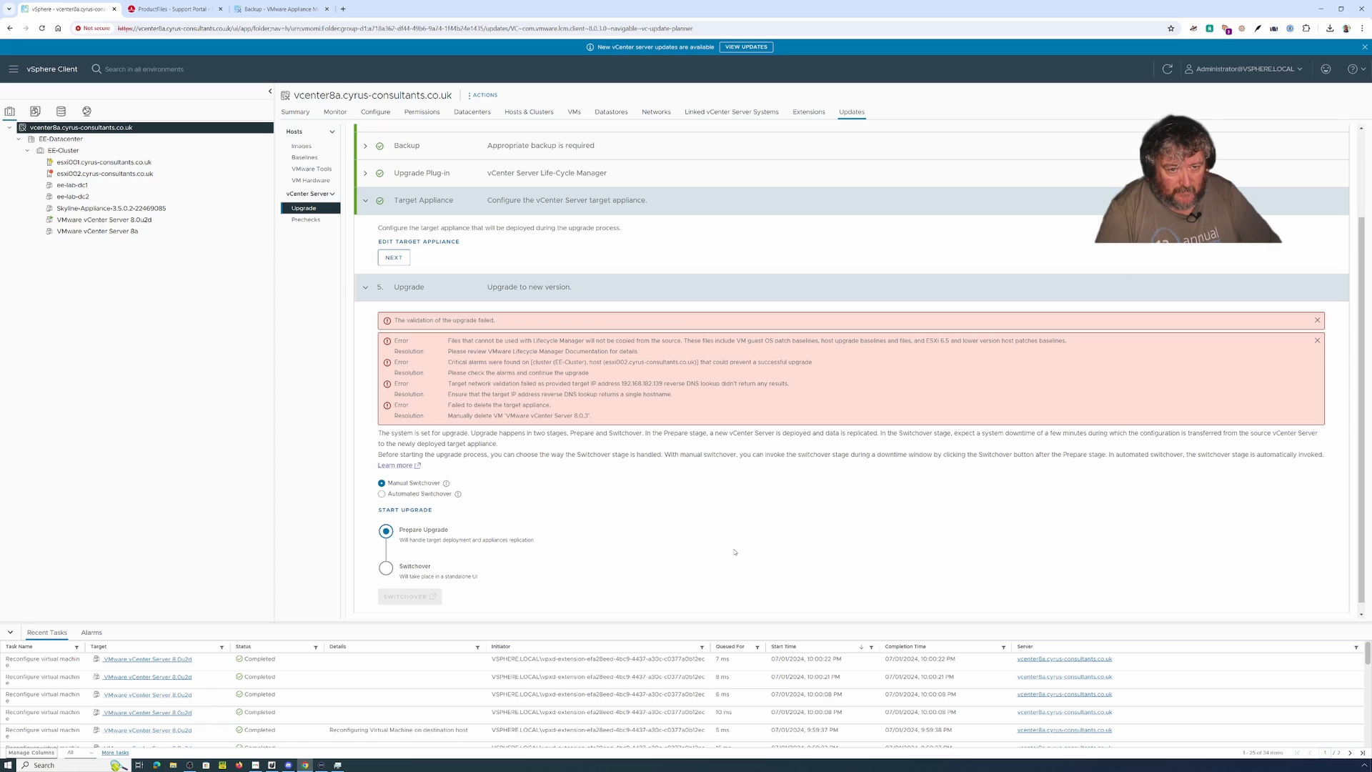
pyautogui.click(413, 512)
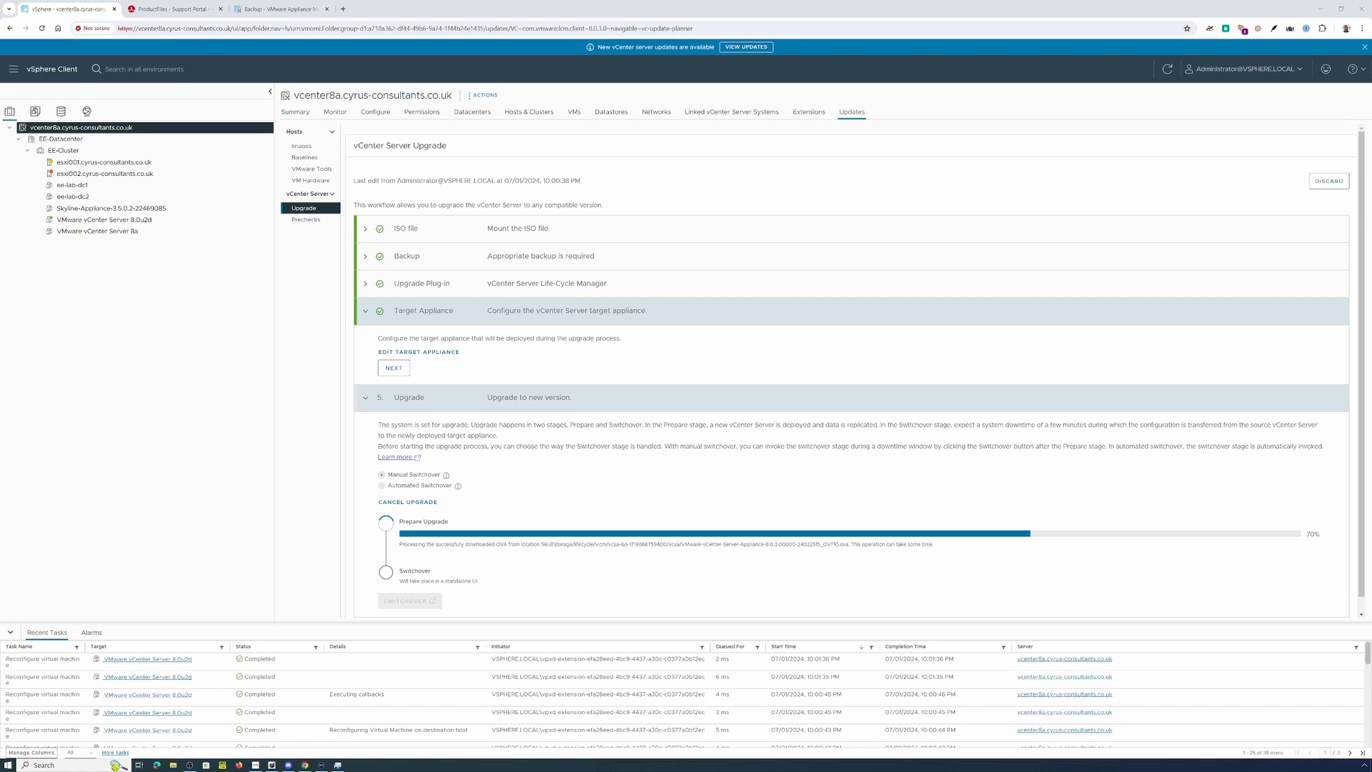
# - Check the summary of the newly deployed VMware vCenter Server 8.0.3 virtual machine and return to the upgrade progress
pyautogui.click(103, 220)
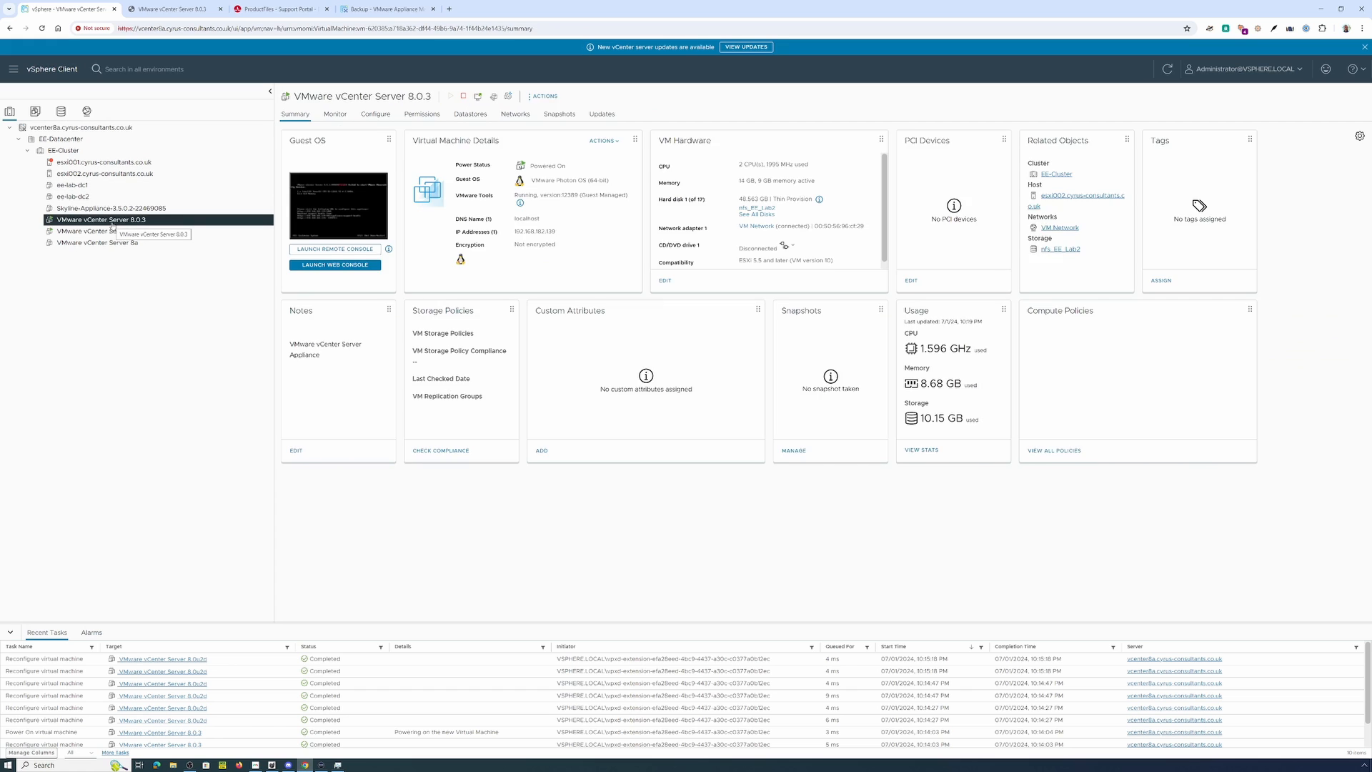
pyautogui.click(93, 134)
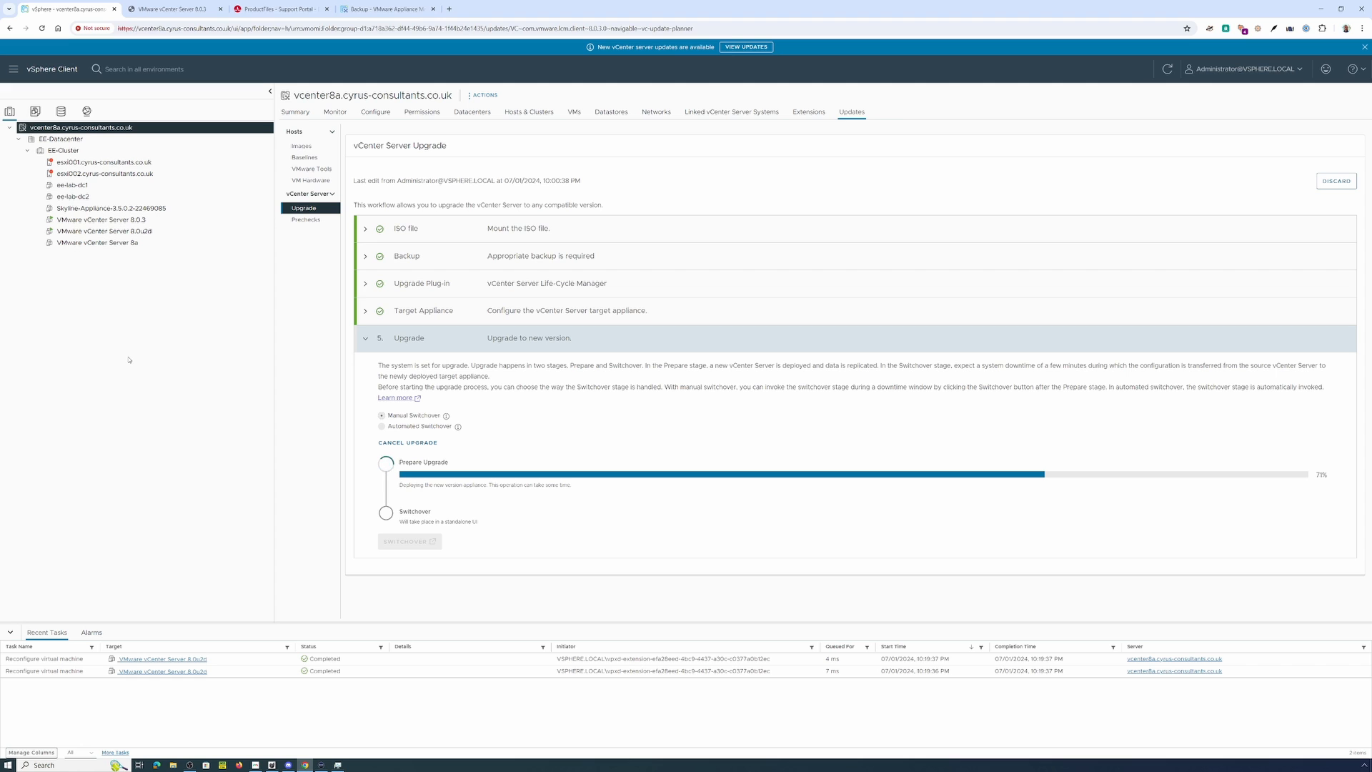
# - Review the alarms on both ESXi hosts, acknowledge the CPU usage alarm on VMware vCenter Server 8.0.3, and return to the upgrade workflow
pyautogui.click(104, 162)
pyautogui.click(105, 174)
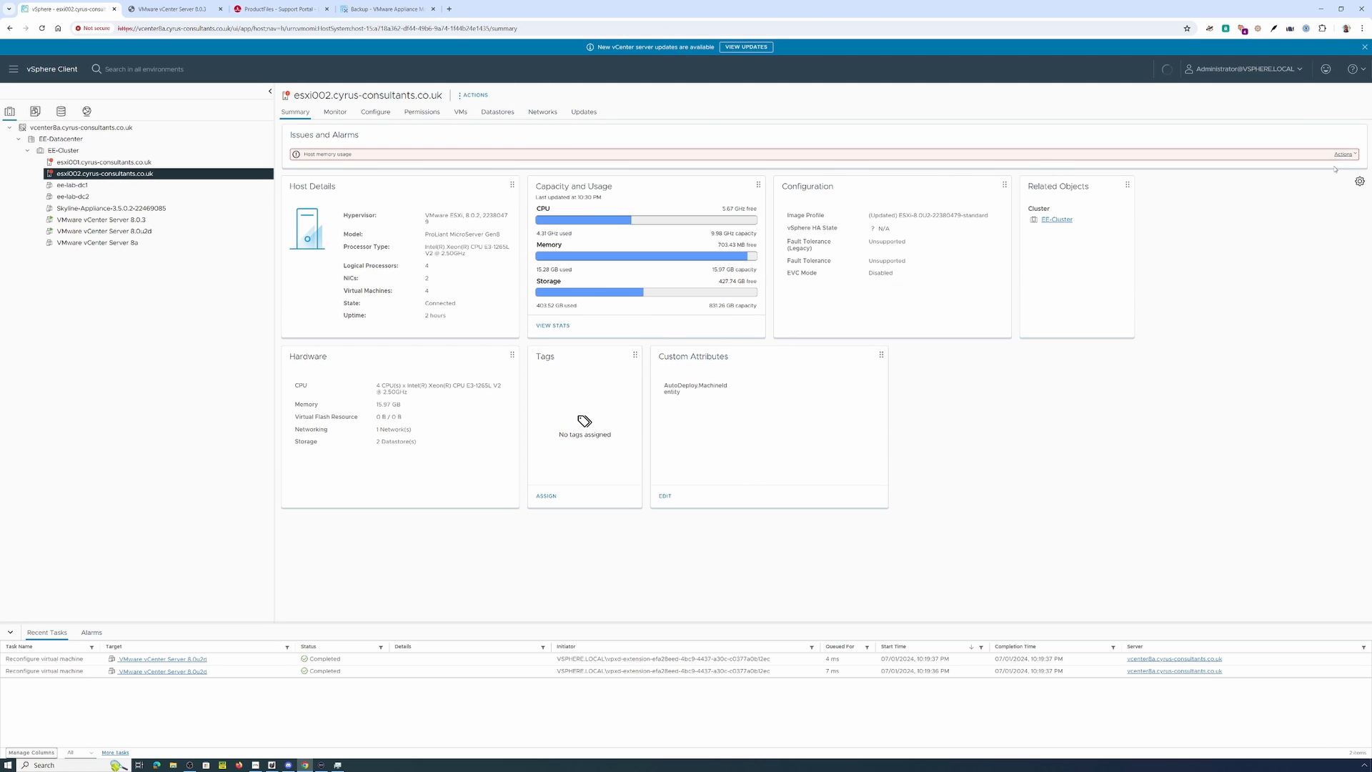
pyautogui.click(270, 127)
pyautogui.click(101, 220)
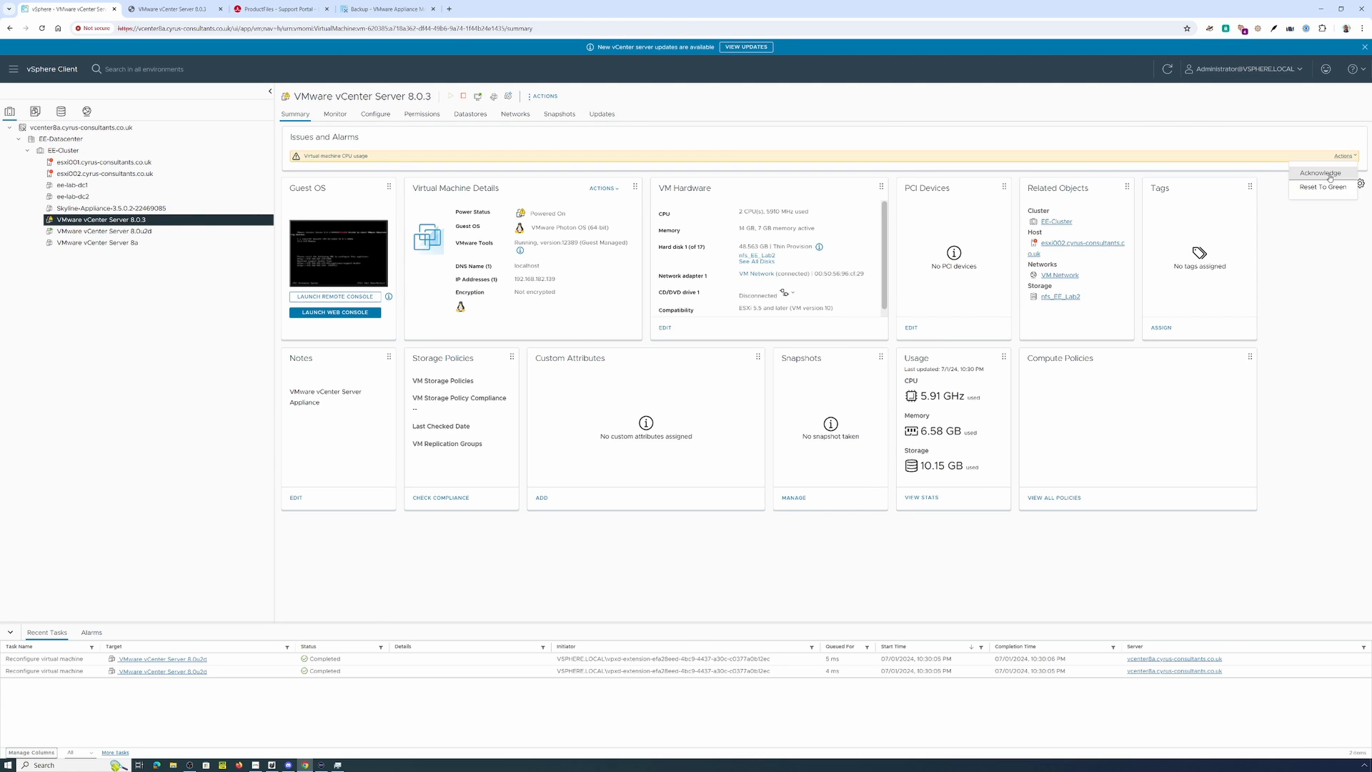
pyautogui.click(96, 128)
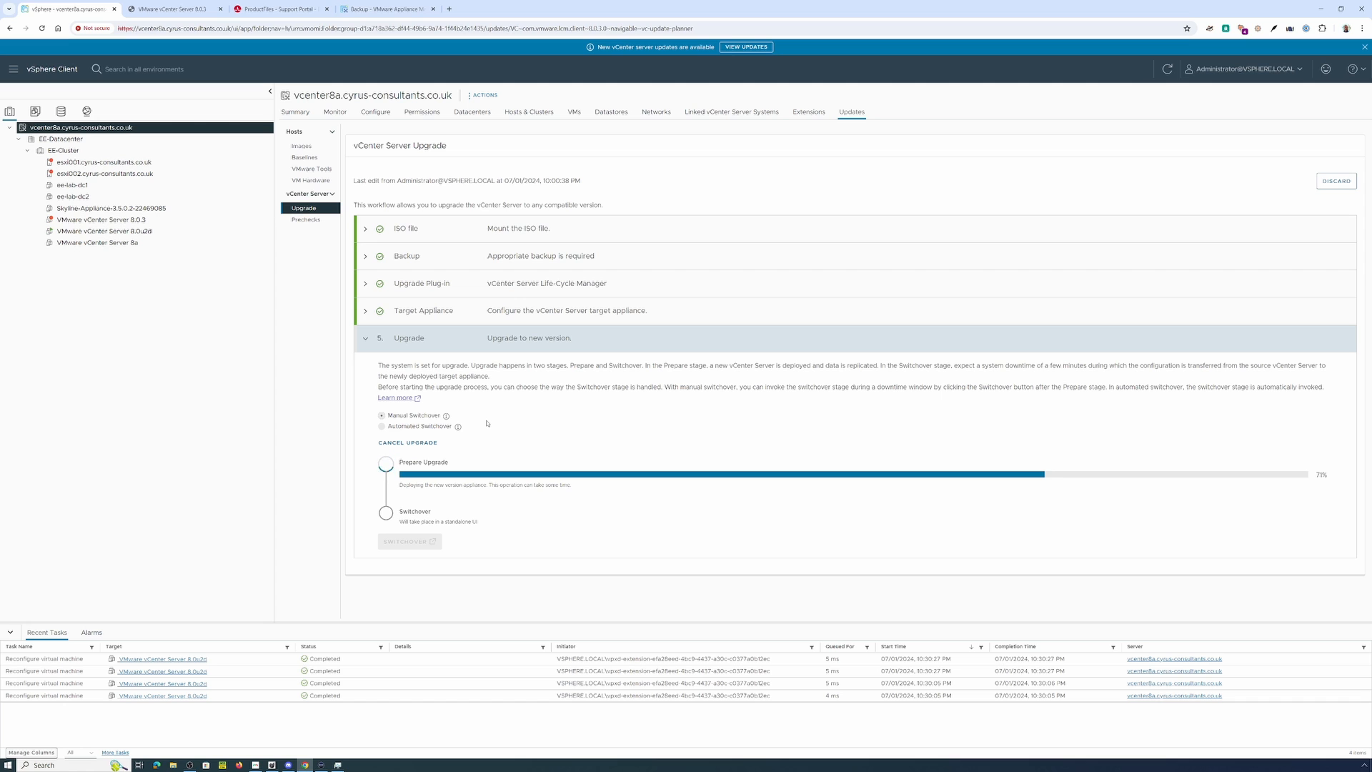
# - Recheck the VMware vCenter Server 8.0.3 virtual machine, return to the upgrade workflow and run the switchover to the new appliance
pyautogui.click(100, 219)
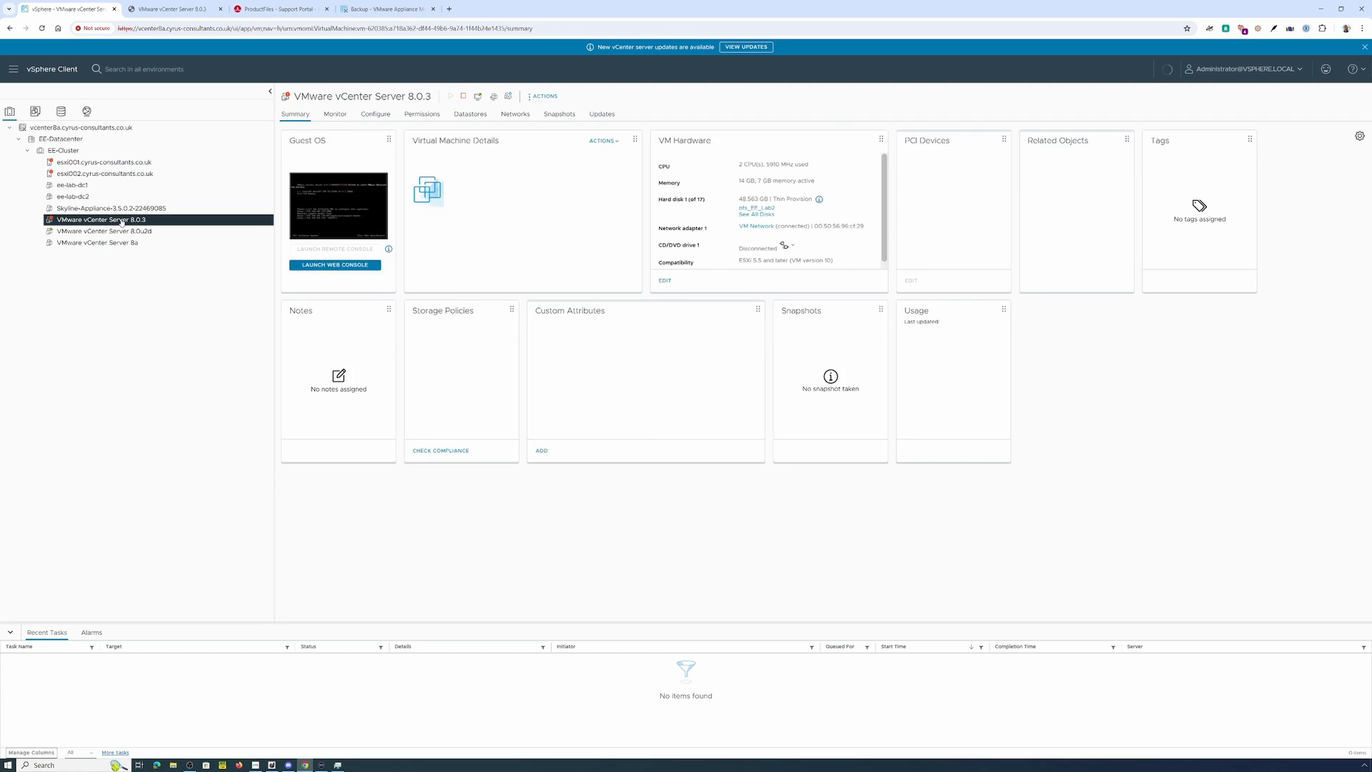
pyautogui.click(81, 129)
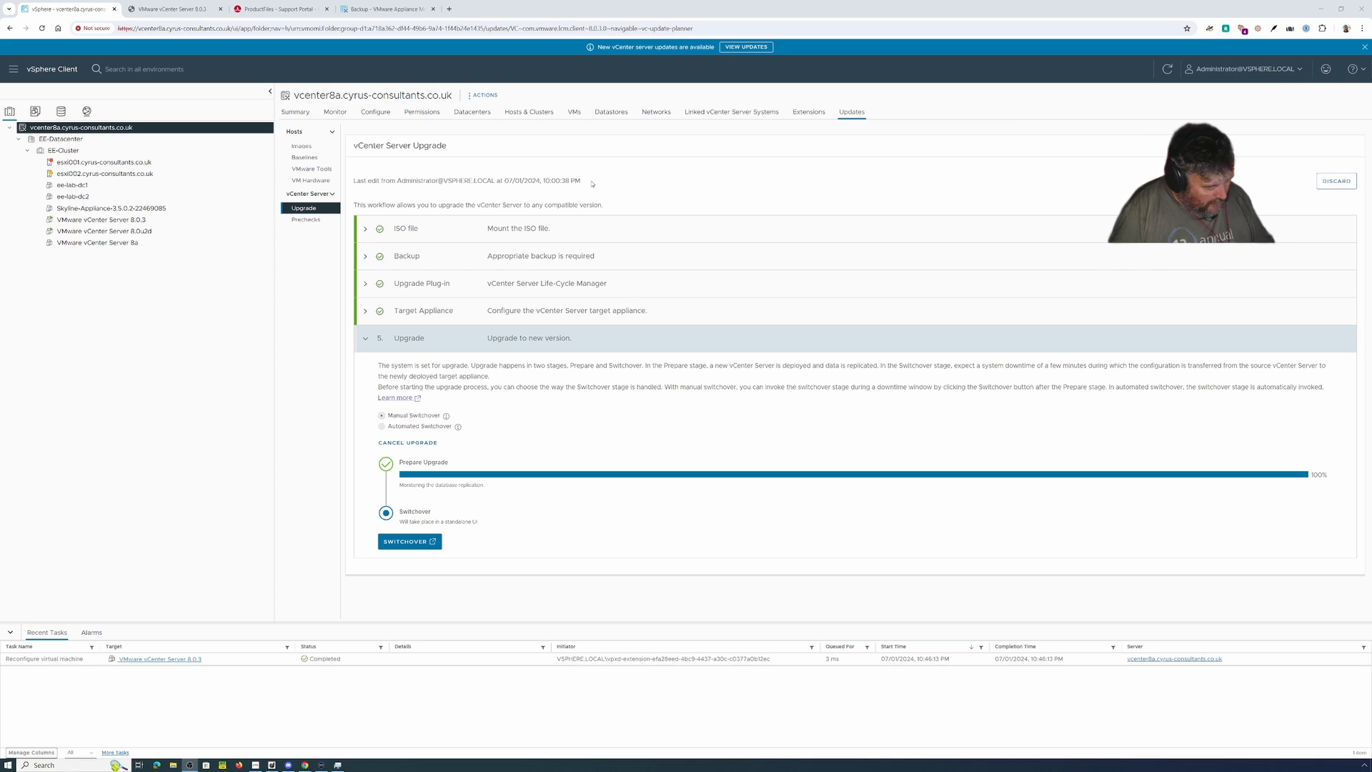
pyautogui.click(402, 543)
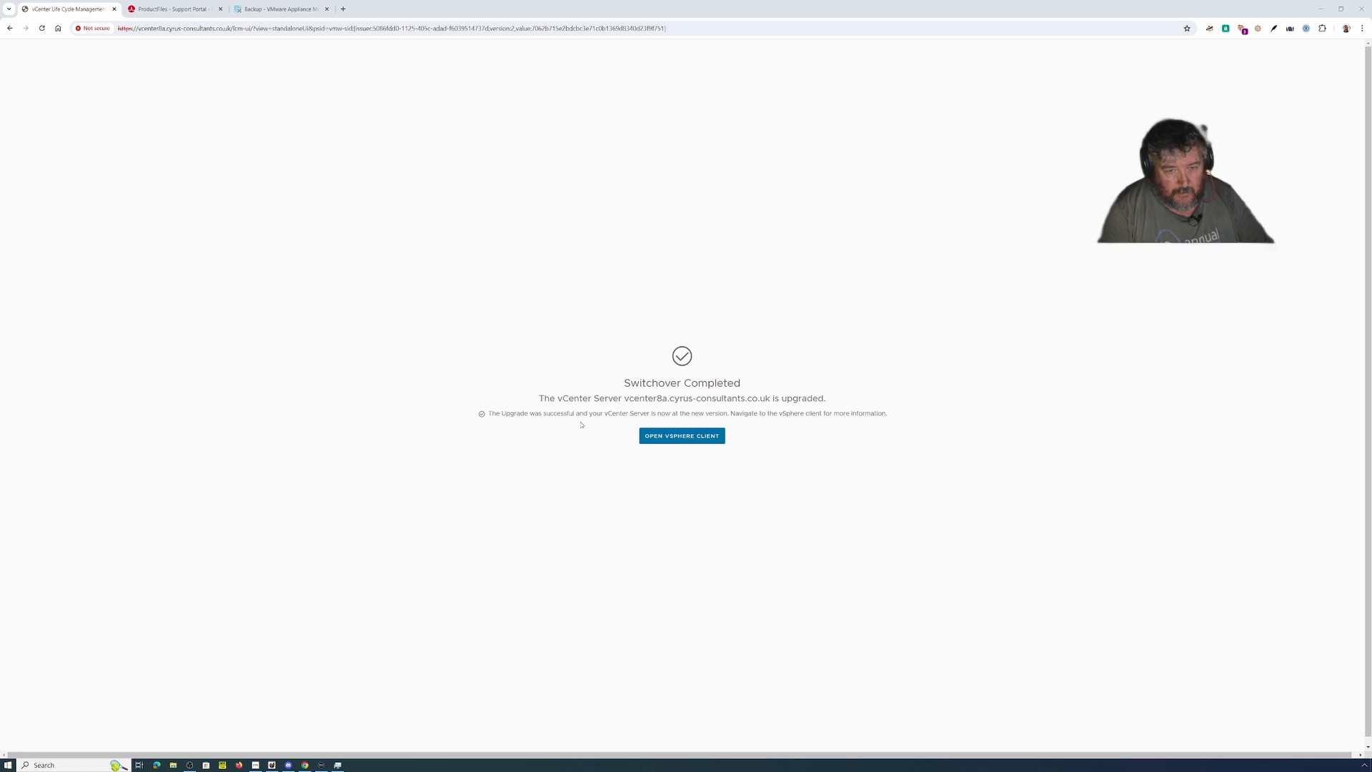
# - Open the vSphere Client of the upgraded vCenter and sign in with the saved administrator user name and password
pyautogui.click(686, 435)
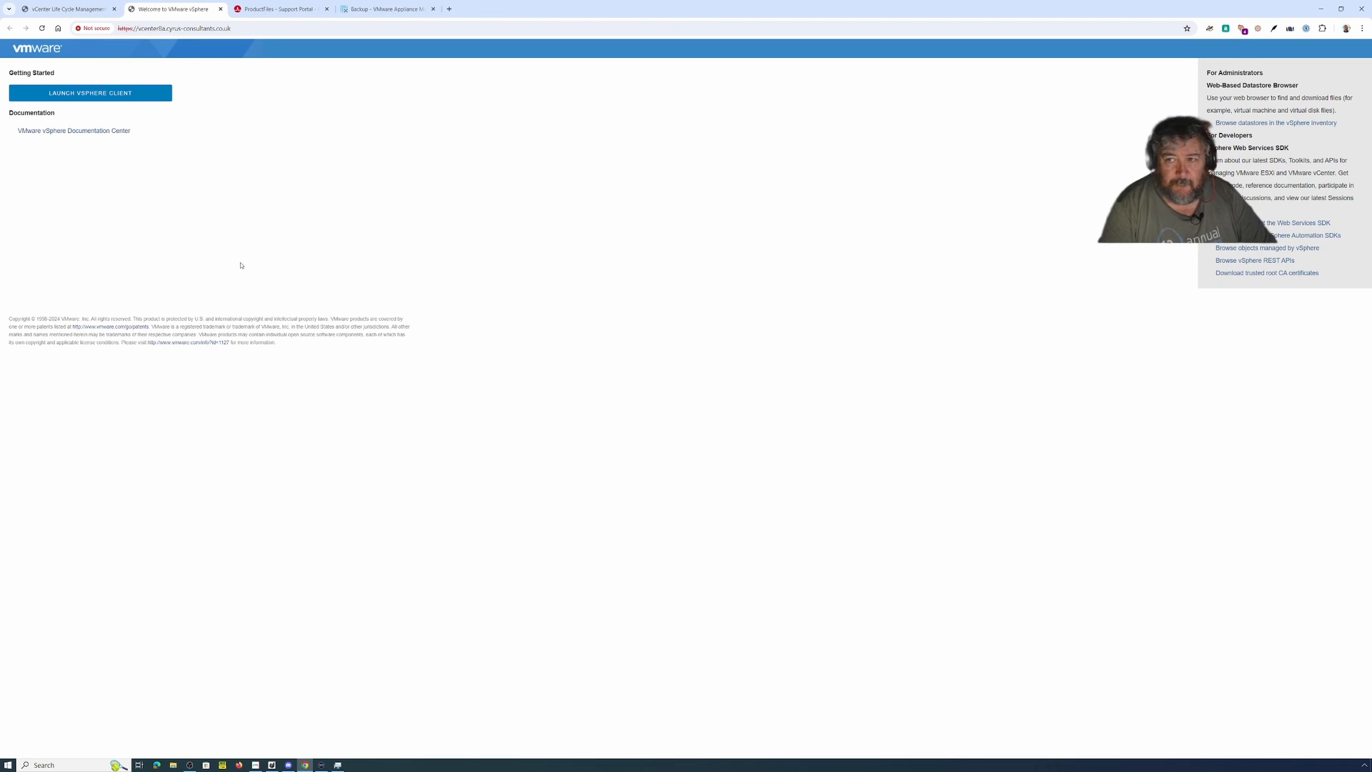
pyautogui.click(104, 96)
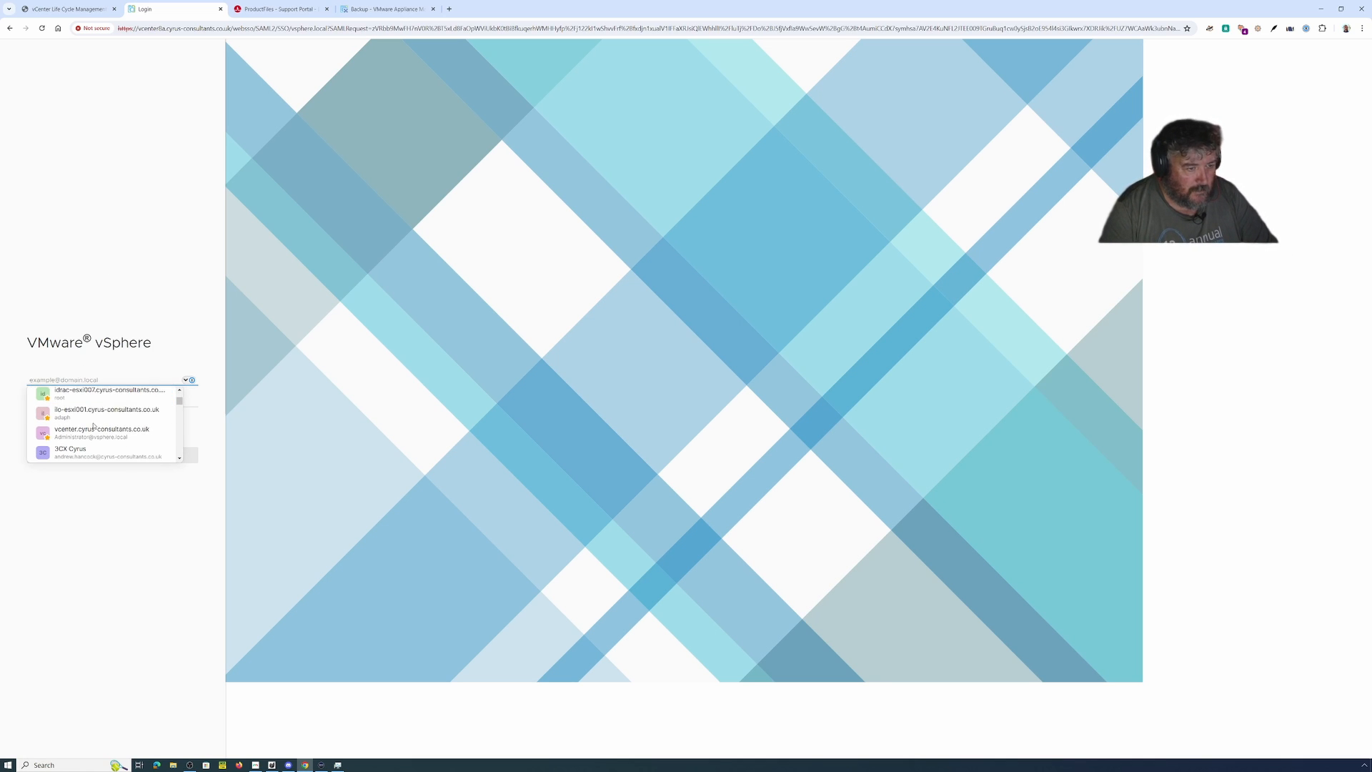
pyautogui.click(96, 431)
pyautogui.click(109, 456)
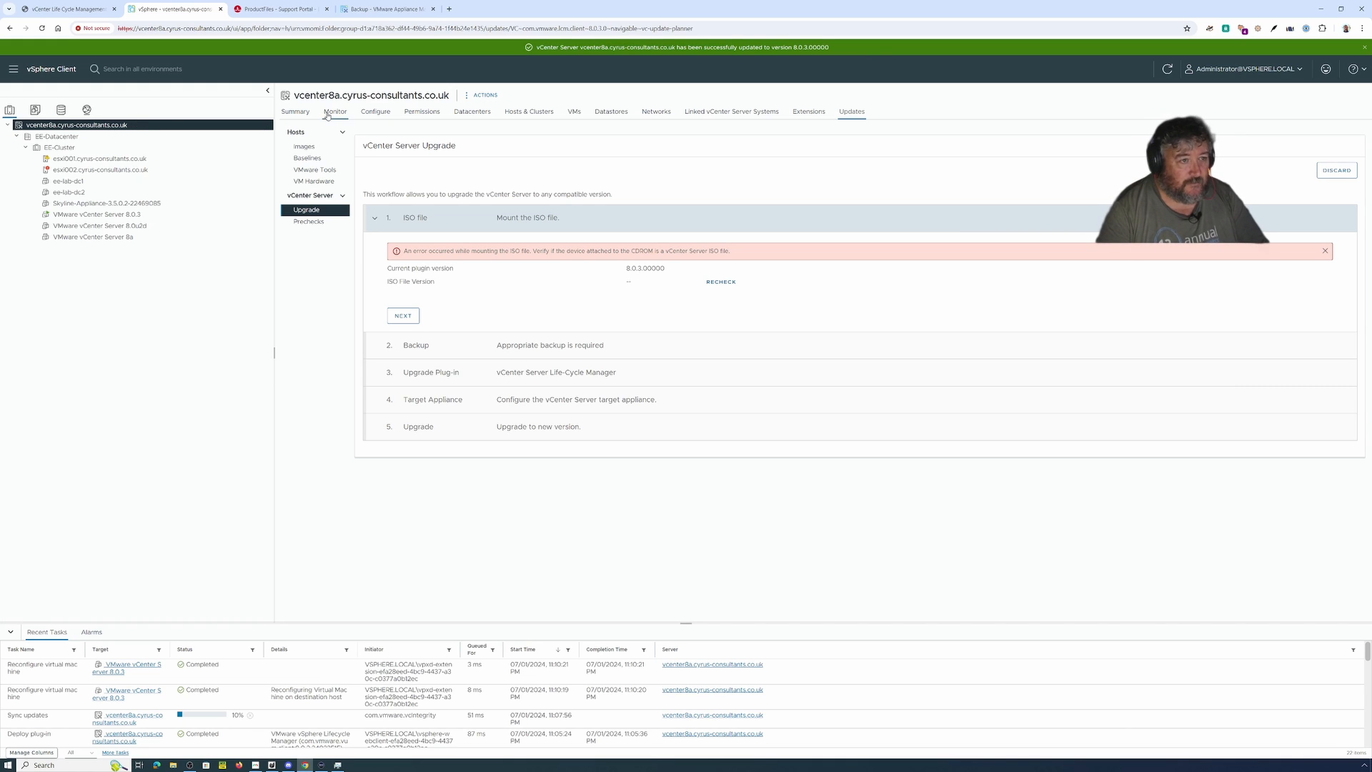
# - Check the version details in the upgraded vCenter's summary and open the VMware vCenter Server 8.0.3 virtual machine's summary
pyautogui.click(296, 113)
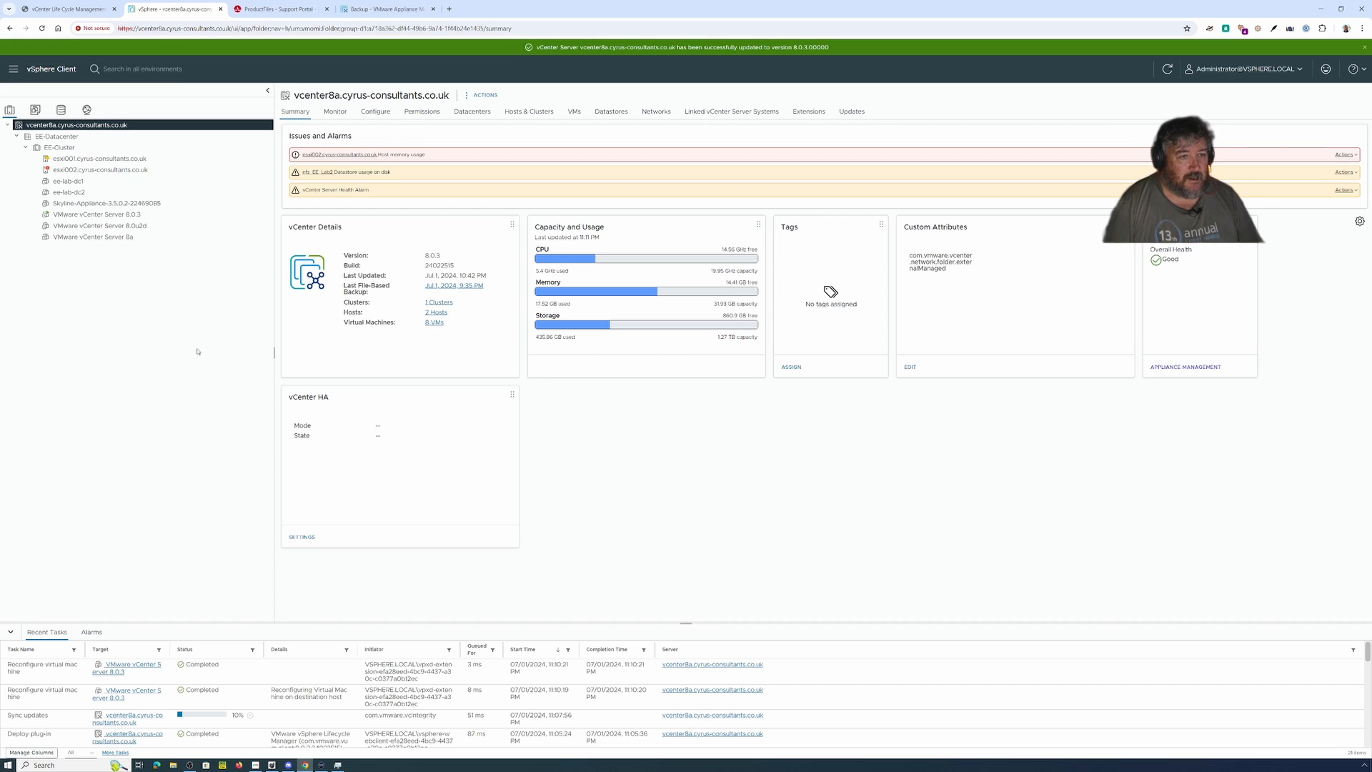
pyautogui.click(77, 215)
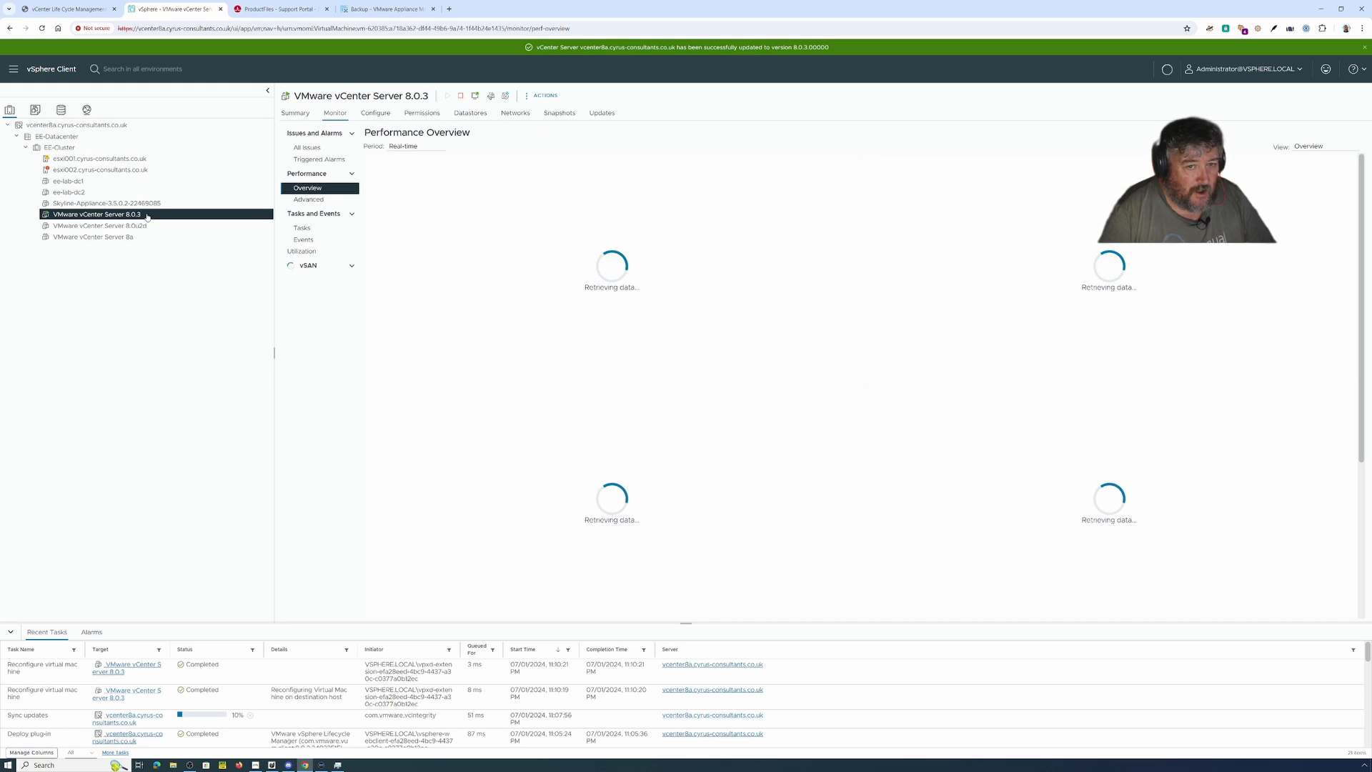
pyautogui.click(293, 113)
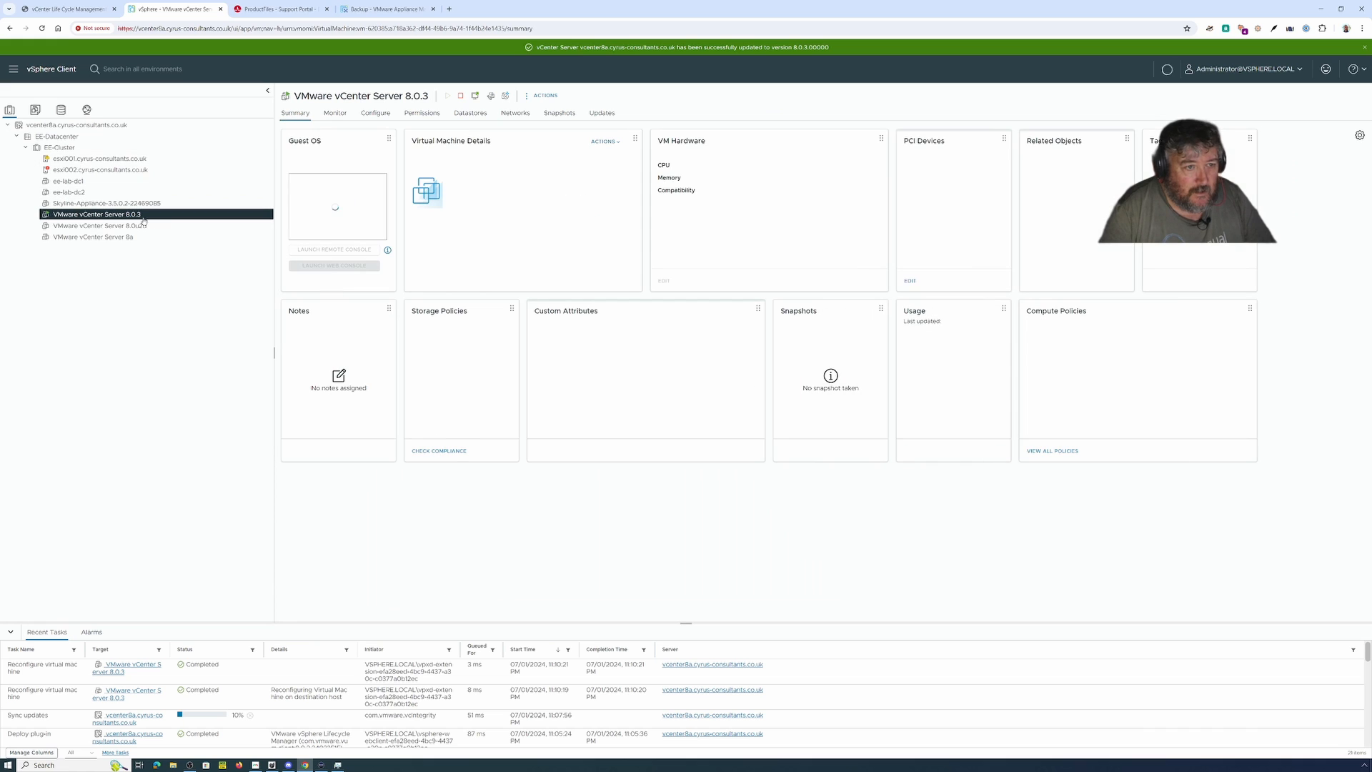